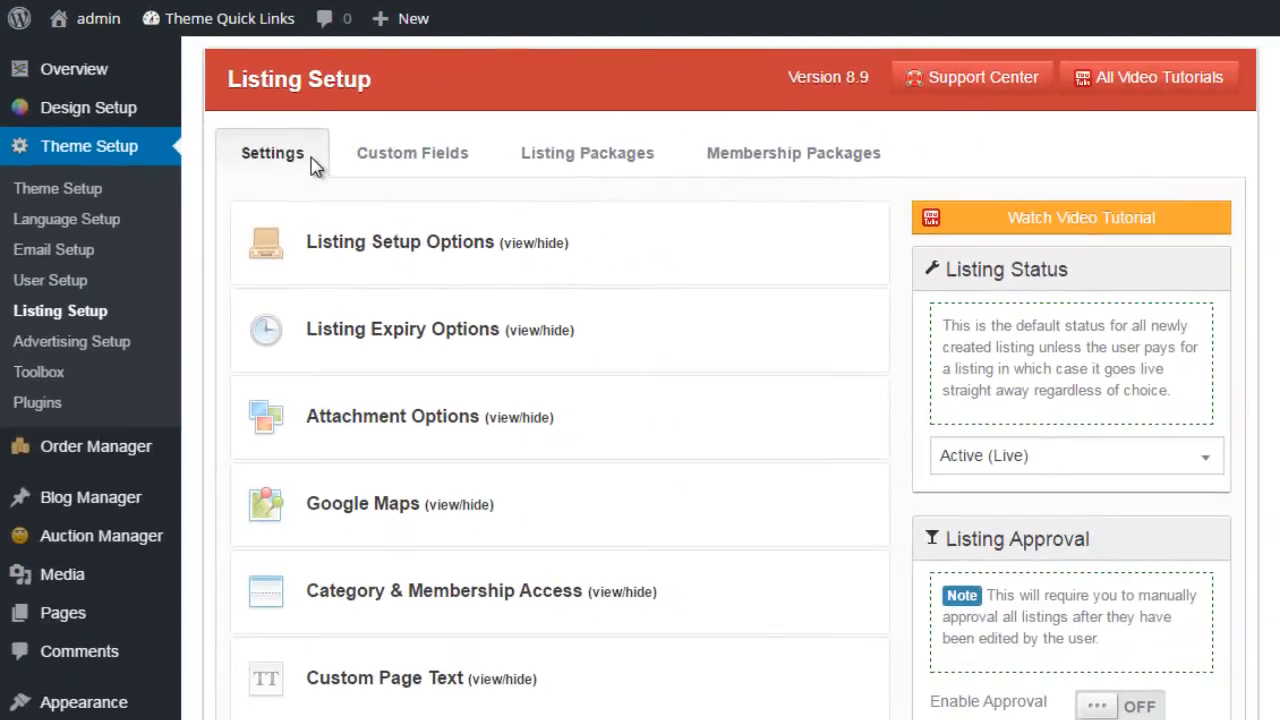
# - Open the custom fields of the listing setup and look over the existing fields
pyautogui.click(391, 164)
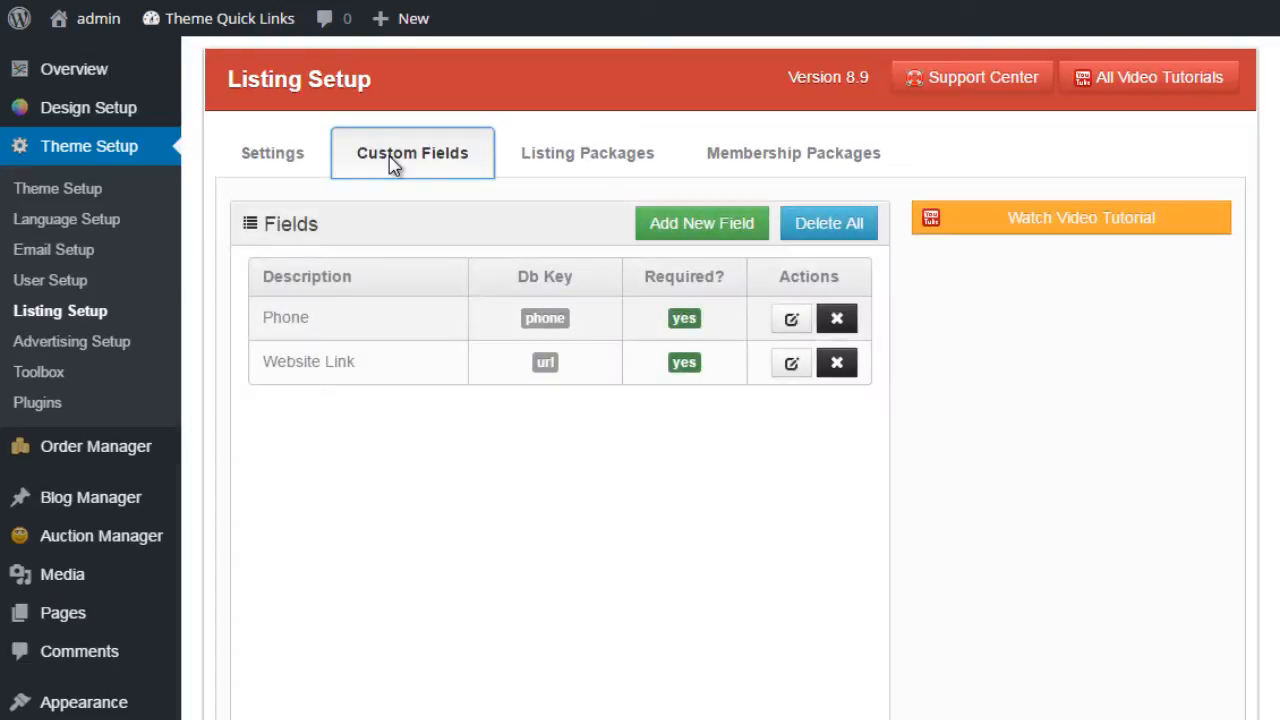
pyautogui.click(431, 430)
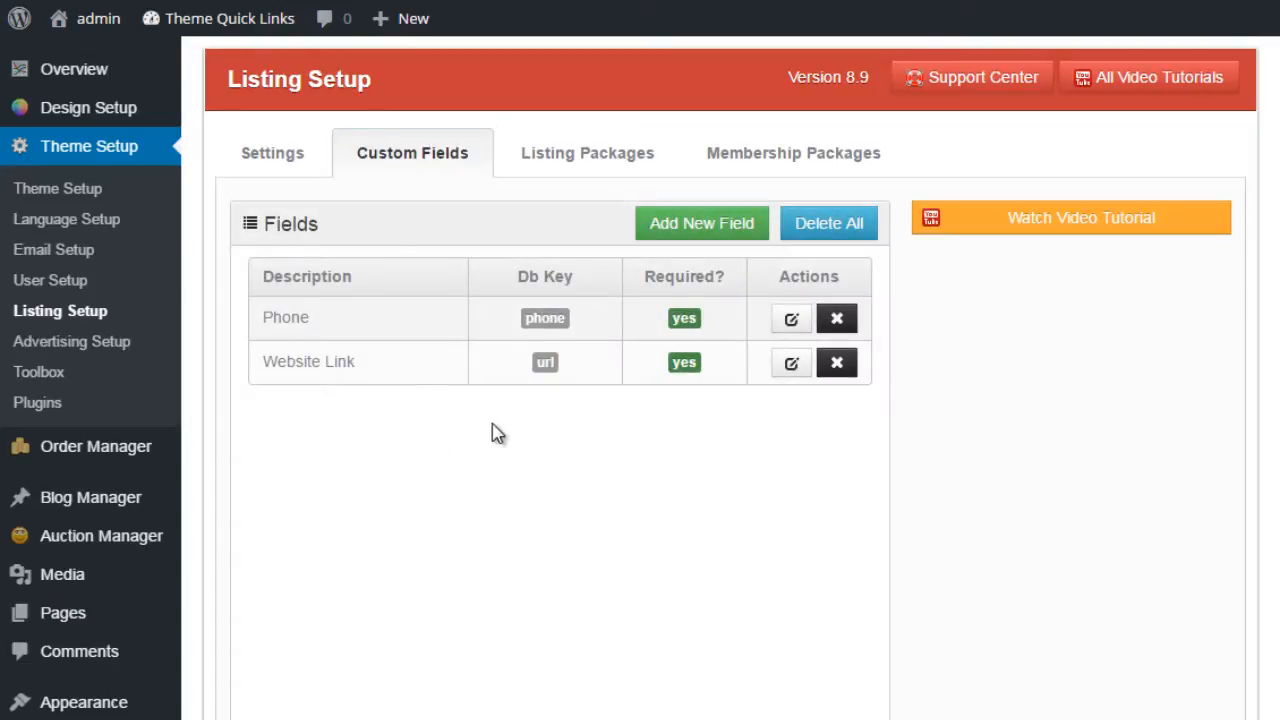
pyautogui.scroll(-3, 570, 488)
pyautogui.scroll(3, 570, 492)
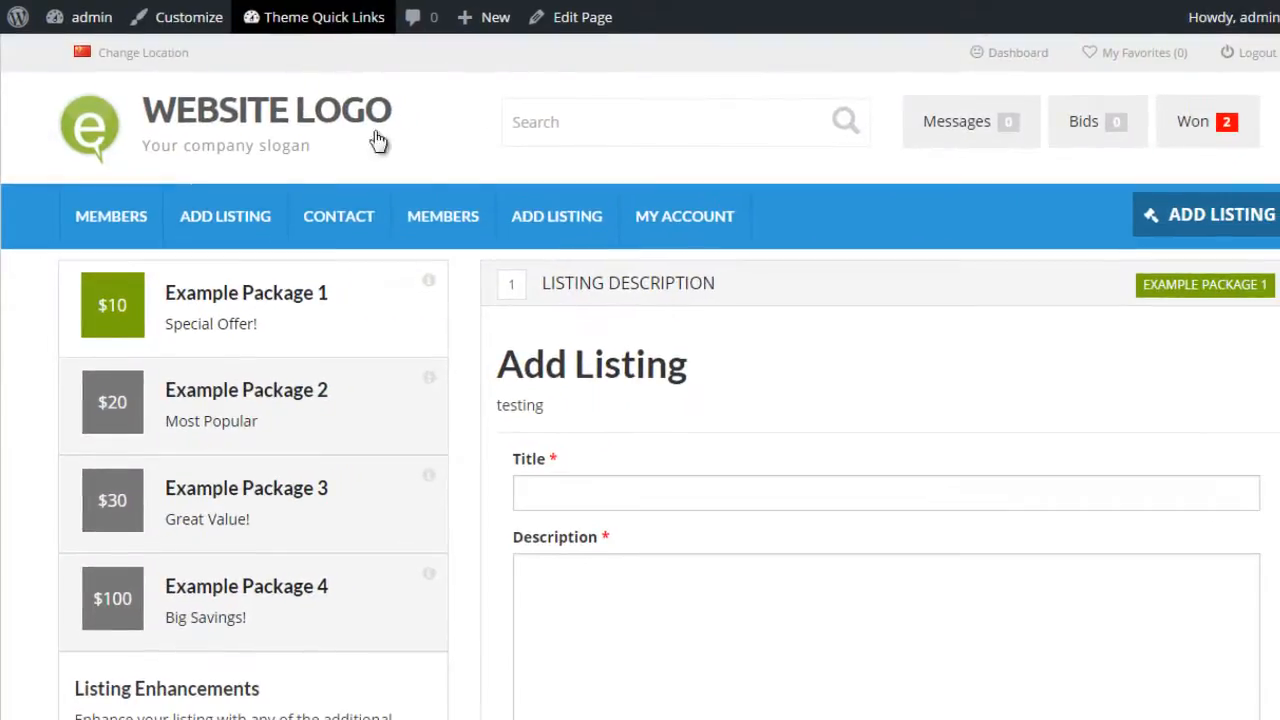
# - Open the front-end Add Listing form and examine the fields in its Listing Details section
pyautogui.click(1174, 217)
pyautogui.scroll(-1, 846, 257)
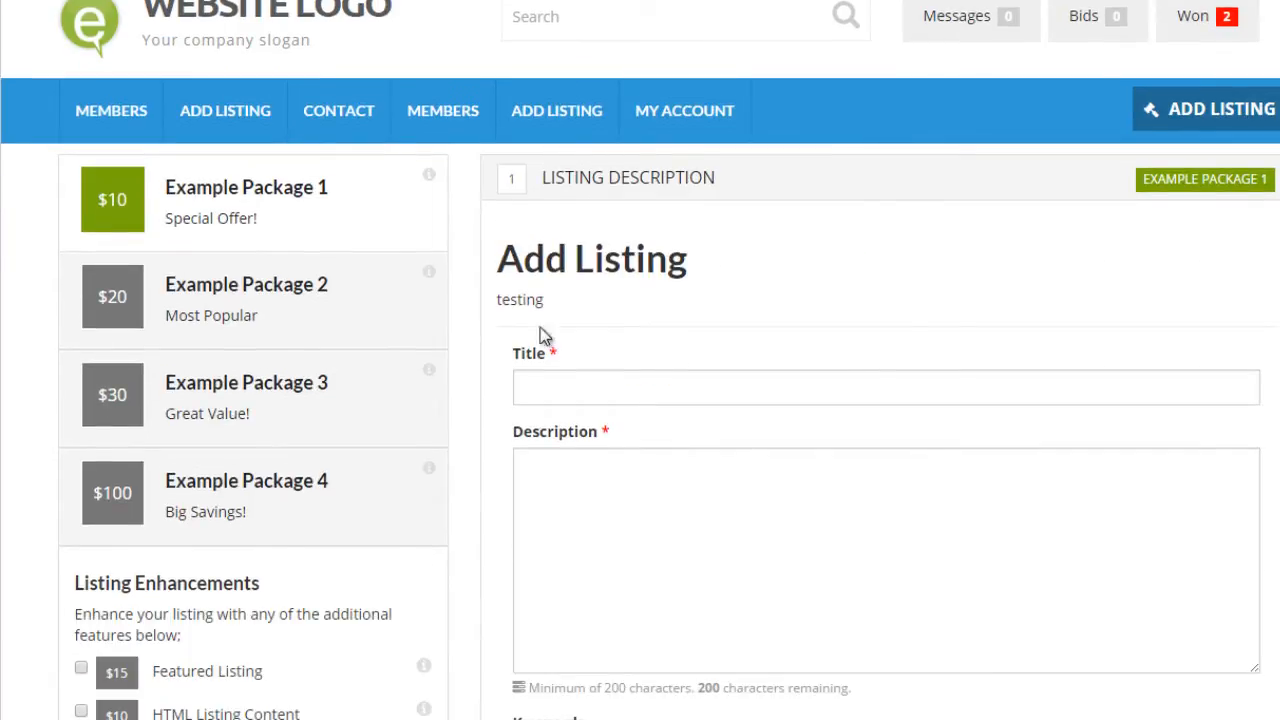
pyautogui.scroll(-4, 600, 330)
pyautogui.scroll(-1, 631, 329)
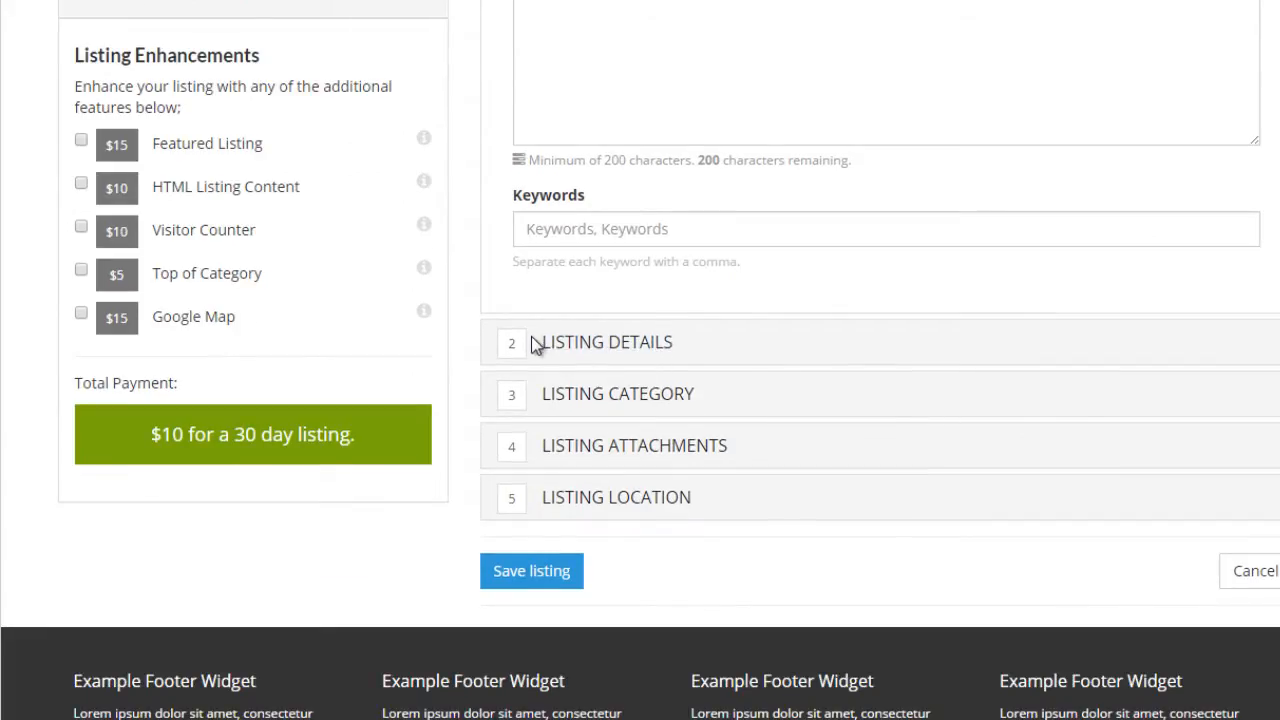
pyautogui.click(614, 344)
pyautogui.scroll(4, 700, 375)
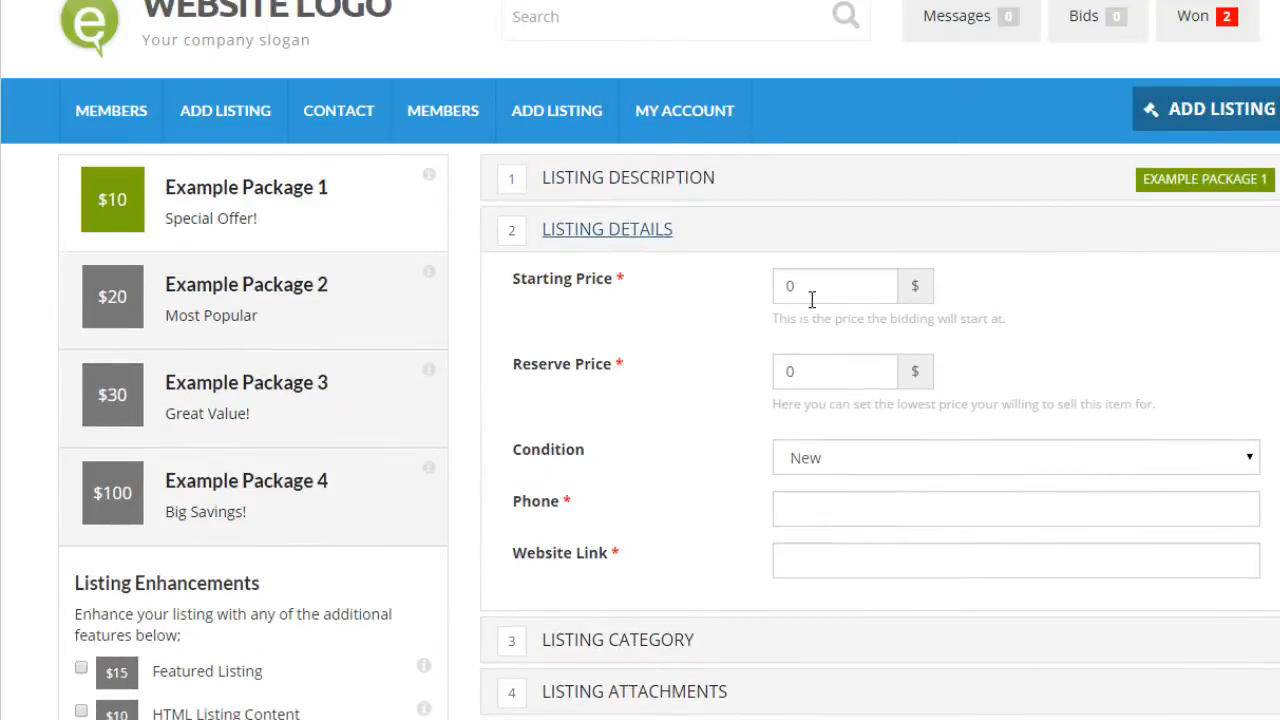
pyautogui.click(849, 374)
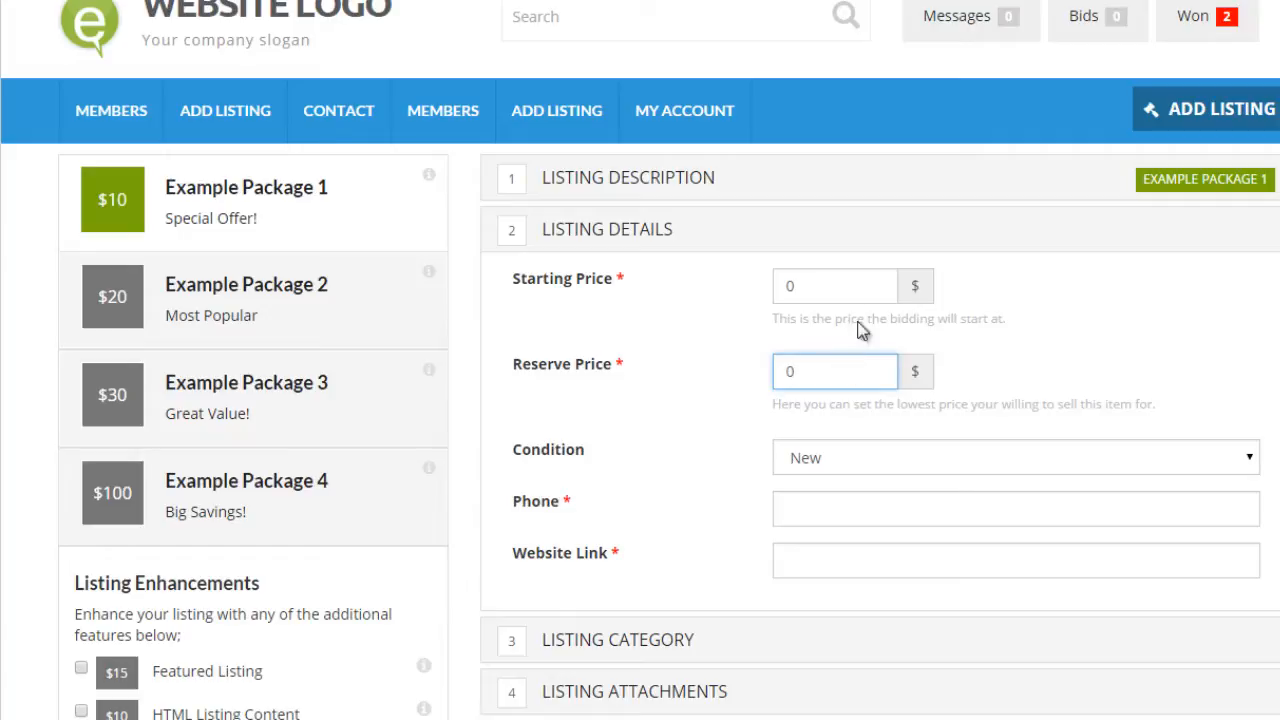
pyautogui.scroll(-1, 850, 365)
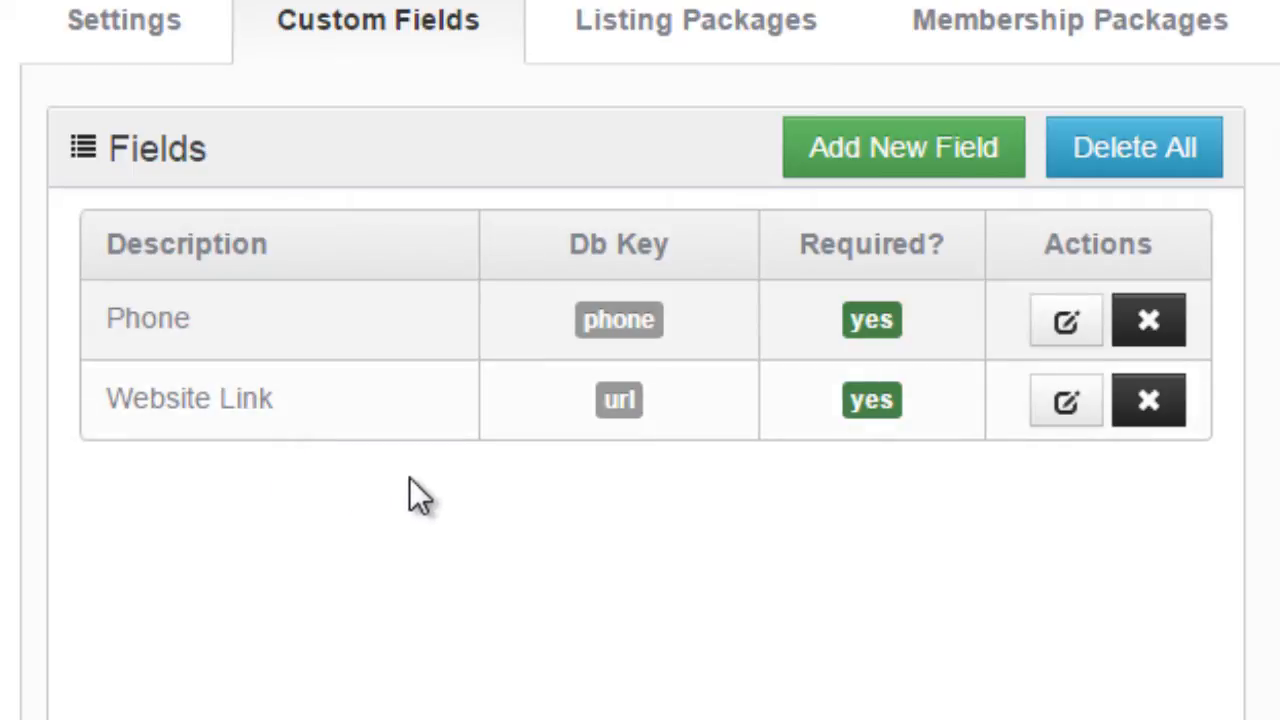
# - Check the listing setup's custom fields list and the database key notes beneath it
pyautogui.scroll(-1, 420, 482)
pyautogui.scroll(1, 420, 482)
pyautogui.scroll(-1, 345, 430)
pyautogui.scroll(-1, 335, 372)
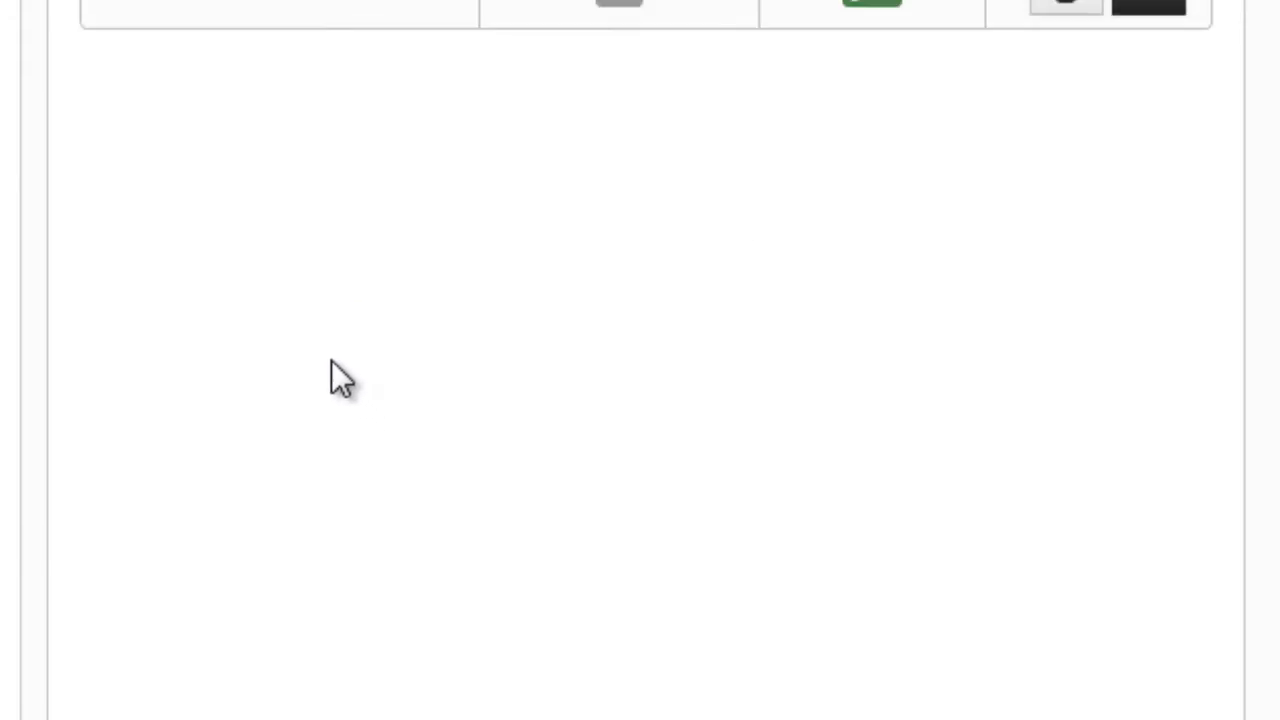
pyautogui.scroll(-1, 40, 517)
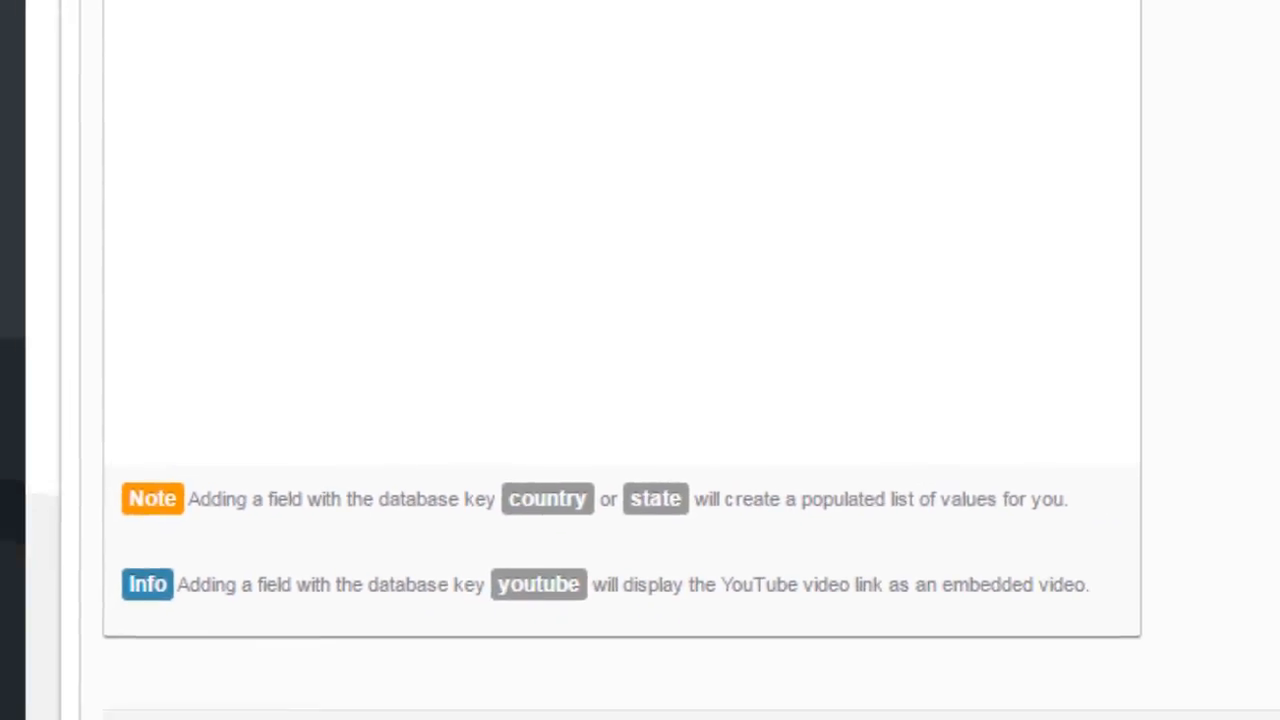
# - Open the Auction Manager separately and open Example Item 15 for editing
pyautogui.moveTo(60, 462)
pyautogui.rightClick(240, 447)
pyautogui.click(266, 461)
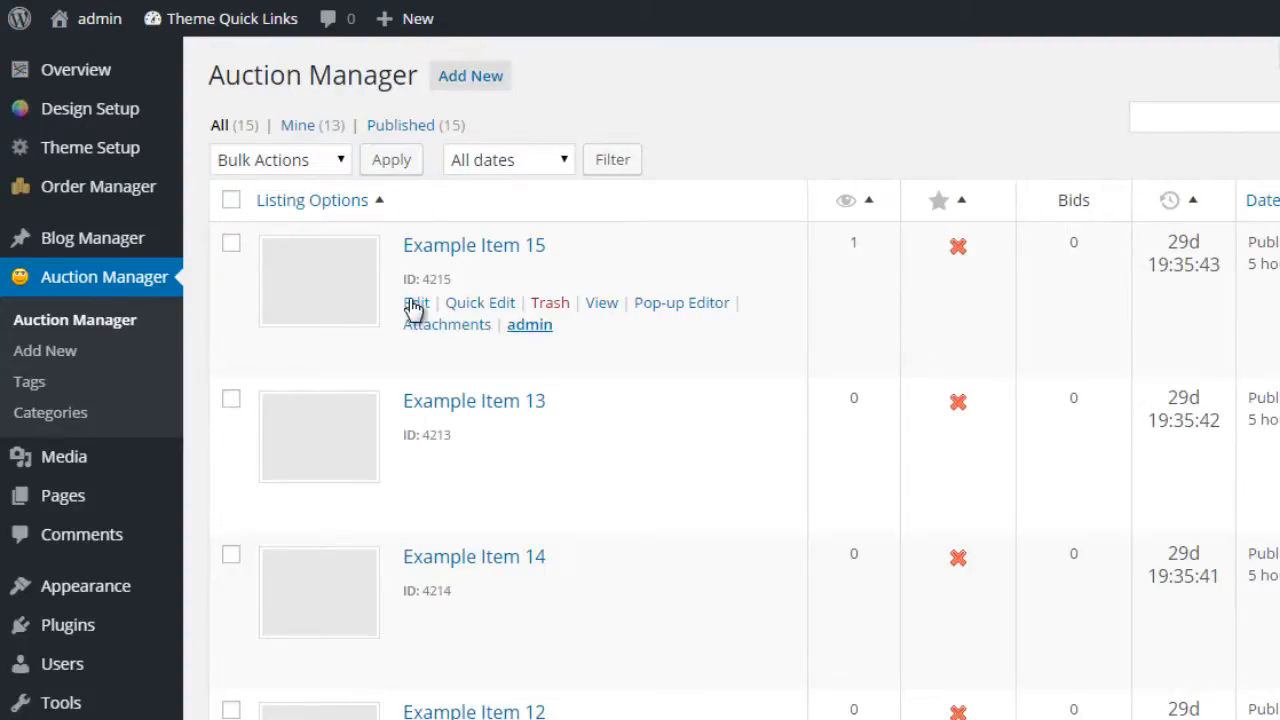
pyautogui.click(415, 302)
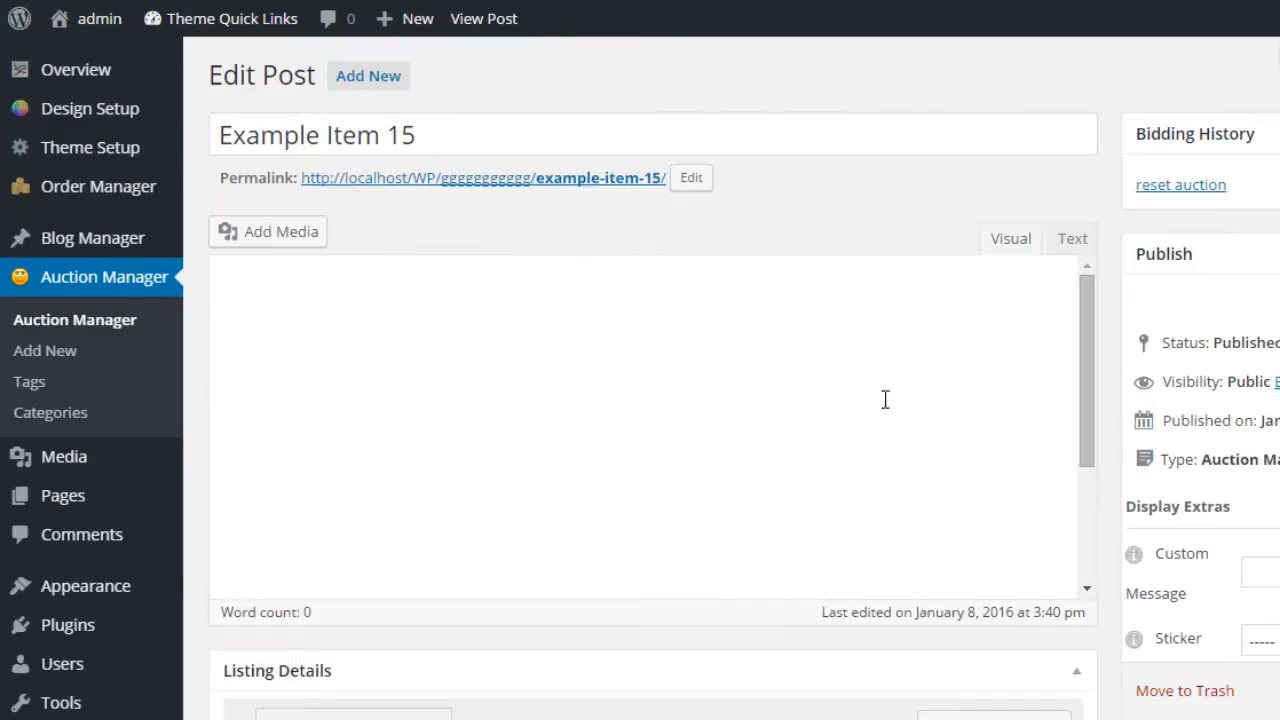
# - Examine the Phone and Website Link custom fields in the Listing Details of Example Item 15
pyautogui.scroll(-5, 866, 363)
pyautogui.scroll(-3, 1113, 555)
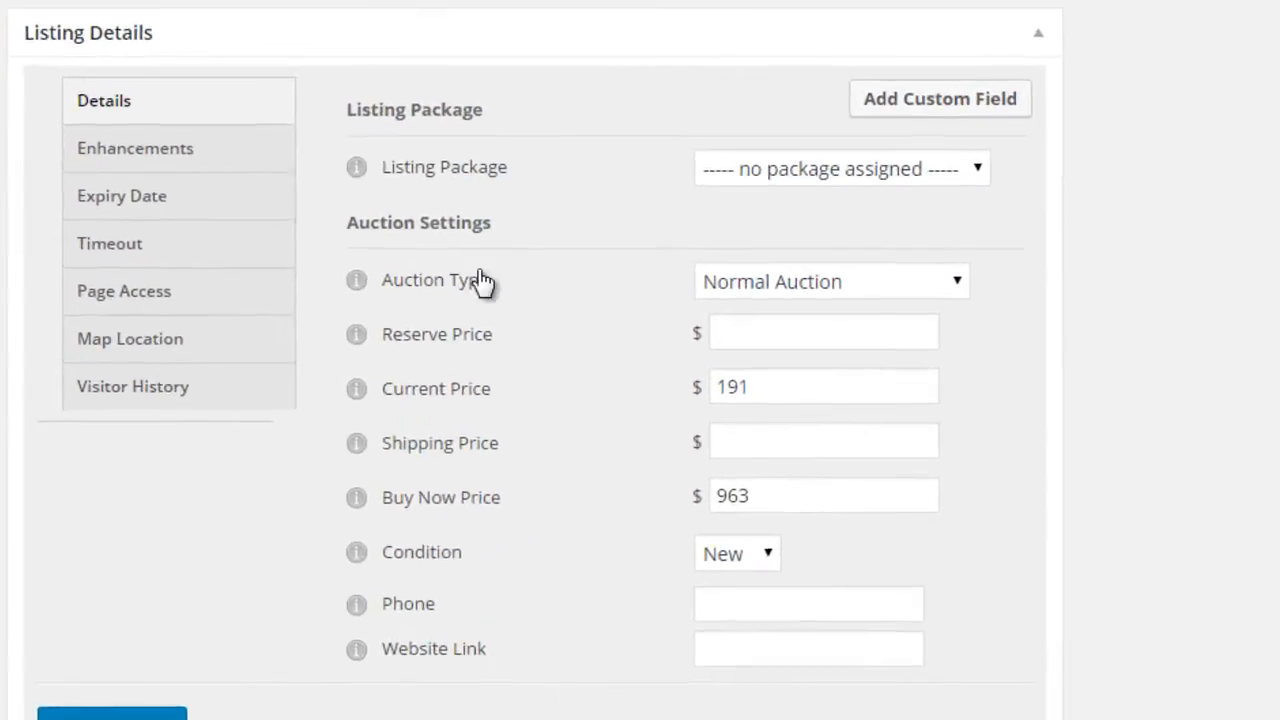
pyautogui.scroll(-4, 340, 550)
pyautogui.scroll(2, 360, 535)
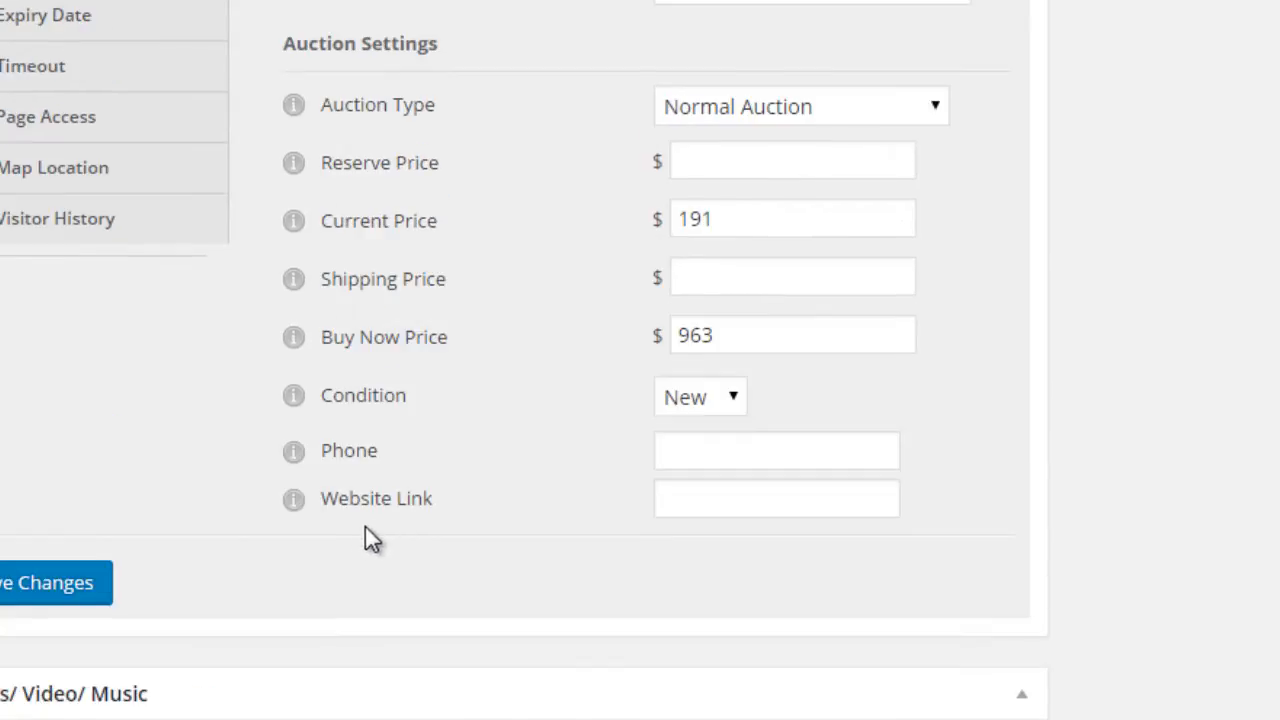
pyautogui.click(680, 457)
pyautogui.click(689, 497)
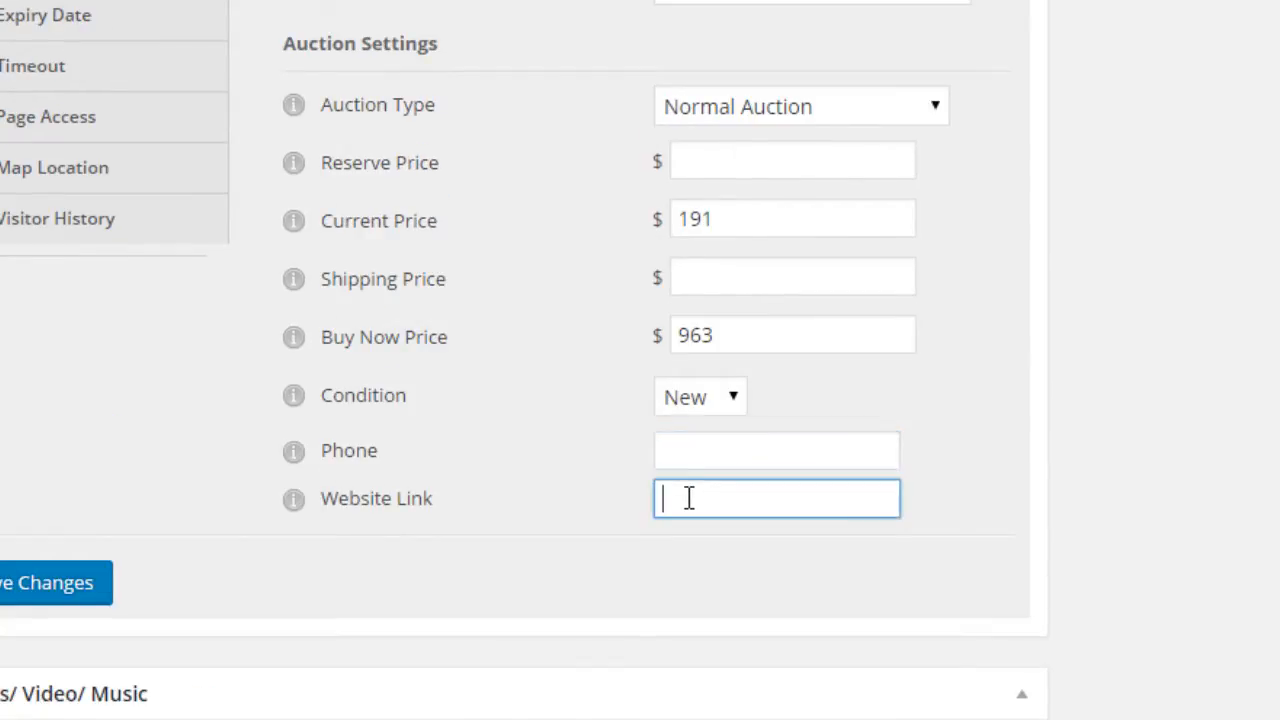
pyautogui.click(690, 455)
pyautogui.click(688, 495)
# - Compare the item's auction settings with the Listing Details section of the front-end Add Listing form
pyautogui.scroll(2, 800, 510)
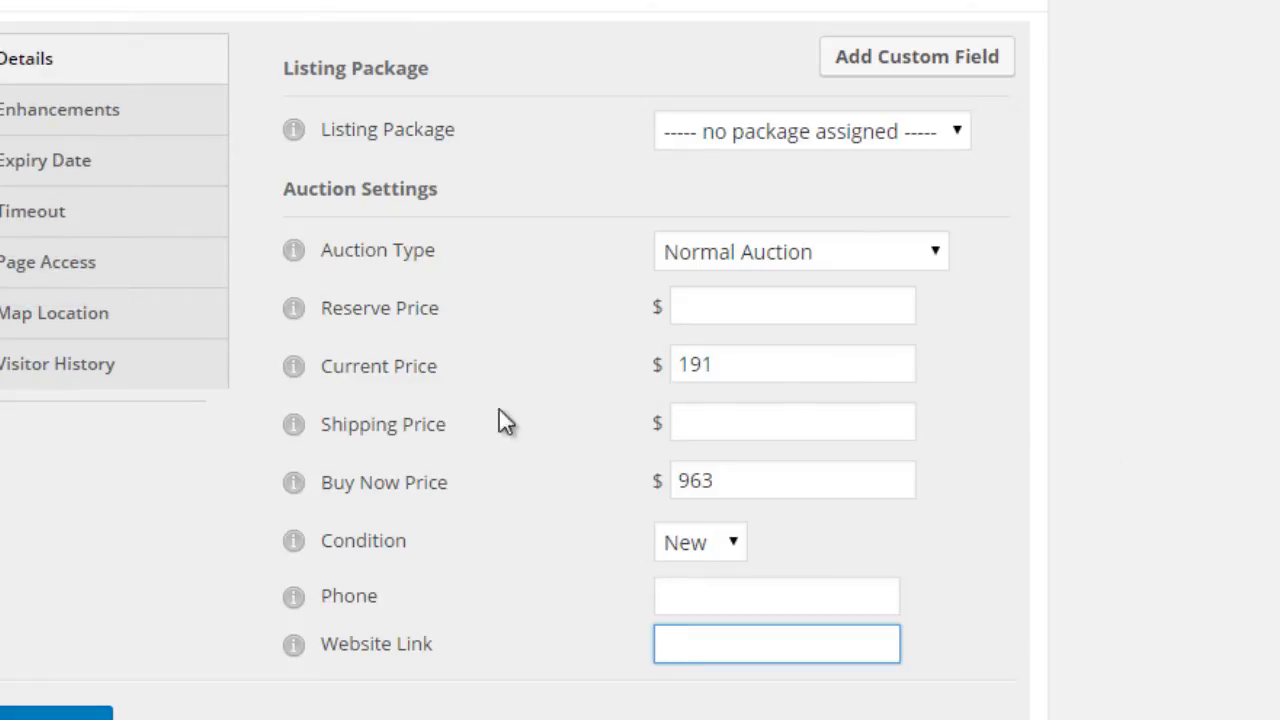
pyautogui.scroll(4, 489, 440)
pyautogui.scroll(-4, 470, 480)
pyautogui.scroll(2, 465, 505)
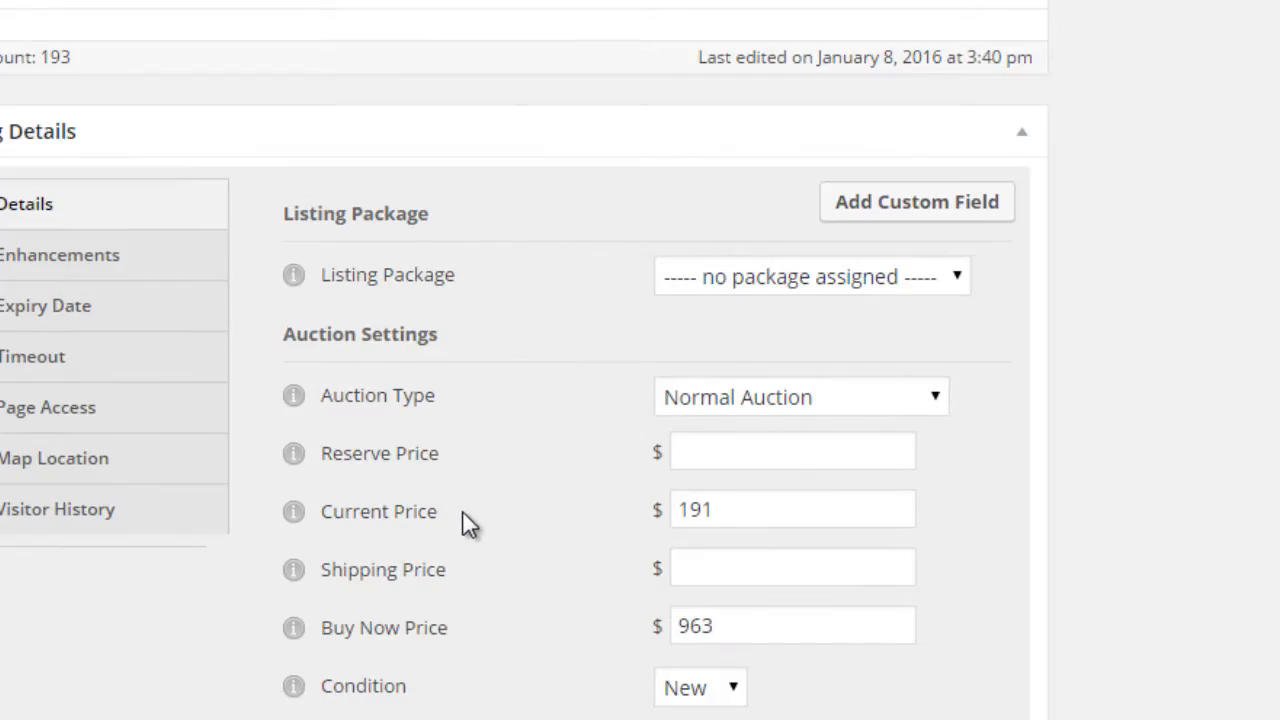
pyautogui.scroll(4, 465, 528)
pyautogui.scroll(-4, 420, 480)
pyautogui.scroll(2, 428, 484)
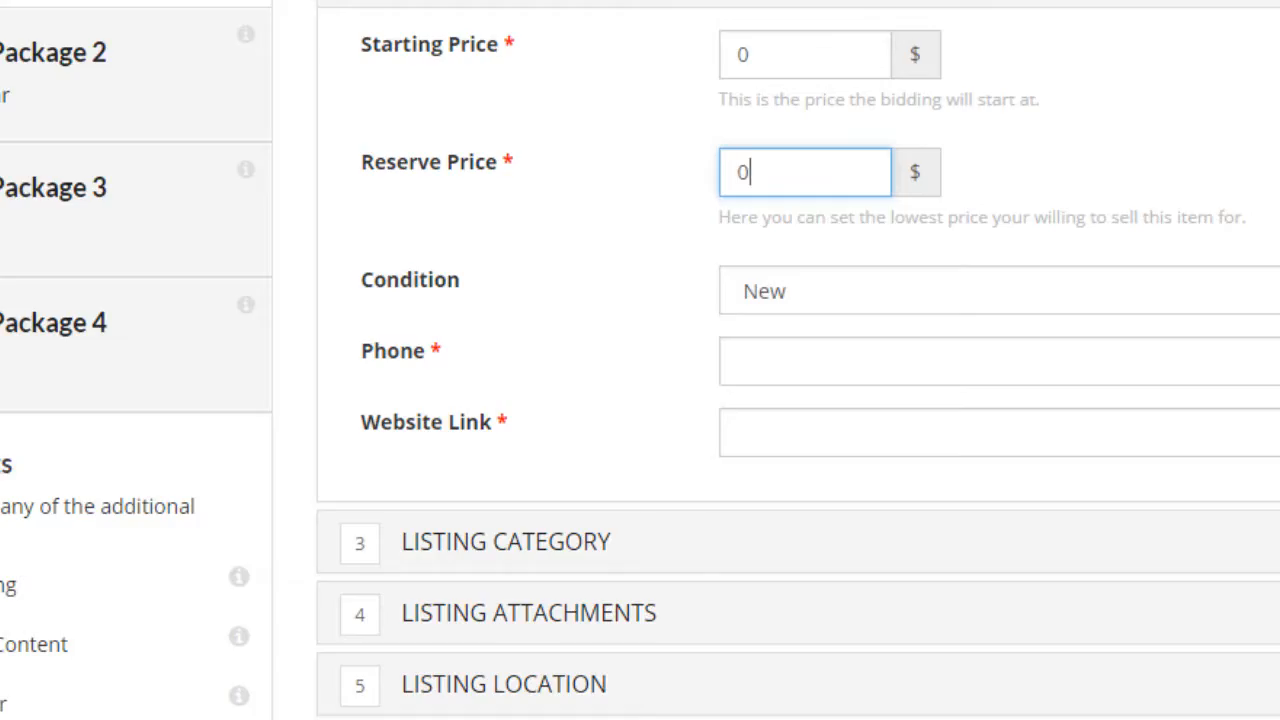
pyautogui.scroll(4, 703, 357)
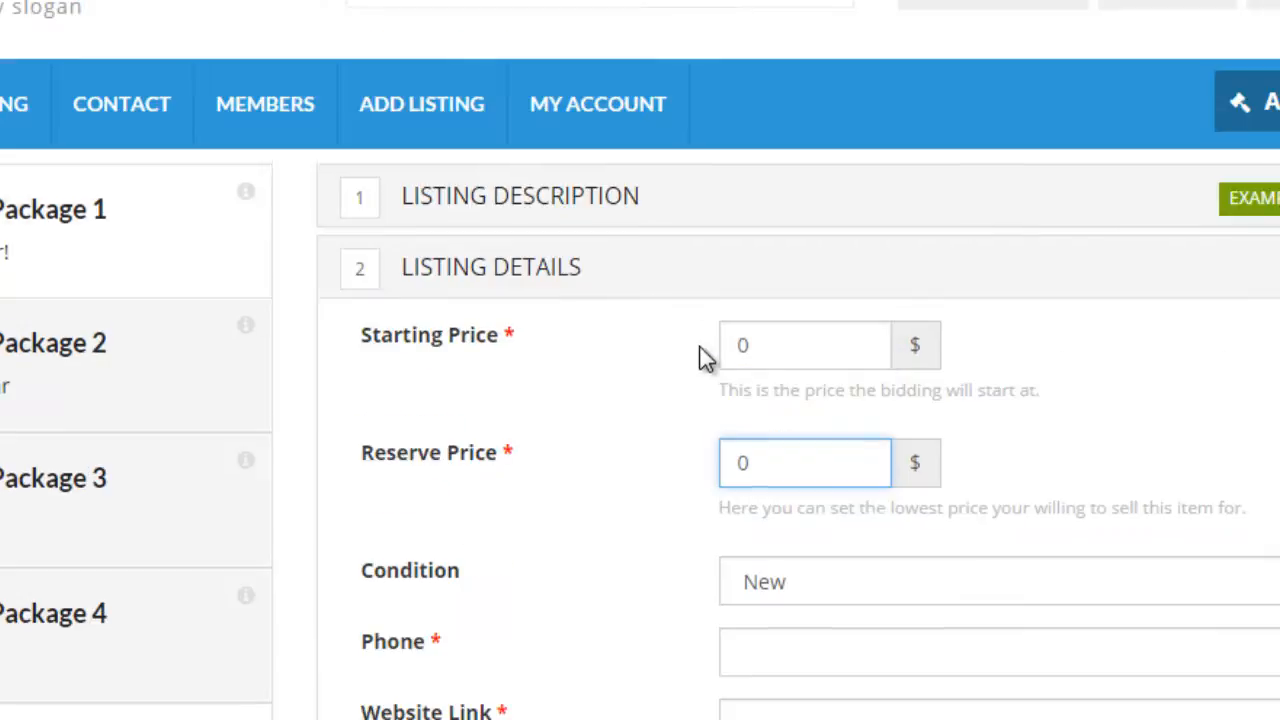
pyautogui.scroll(-2, 827, 335)
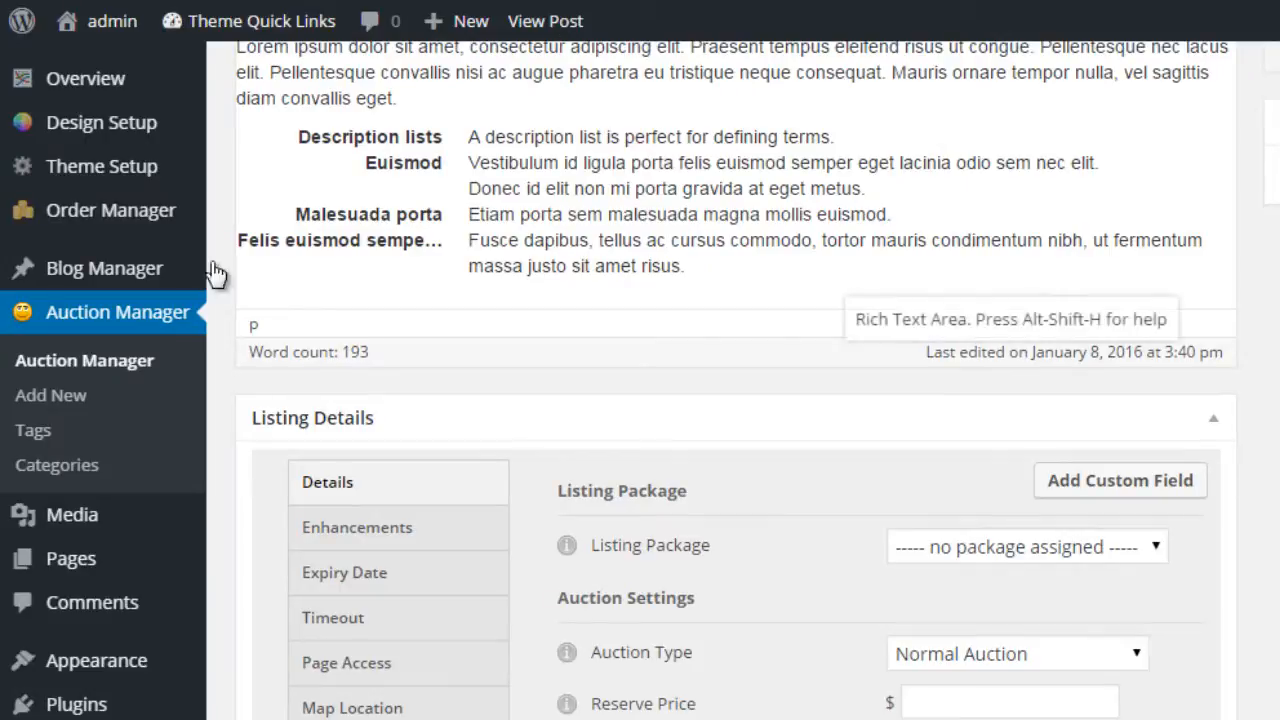
# - Return to the listing setup in the theme settings and open its custom fields
pyautogui.moveTo(185, 218)
pyautogui.moveTo(162, 178)
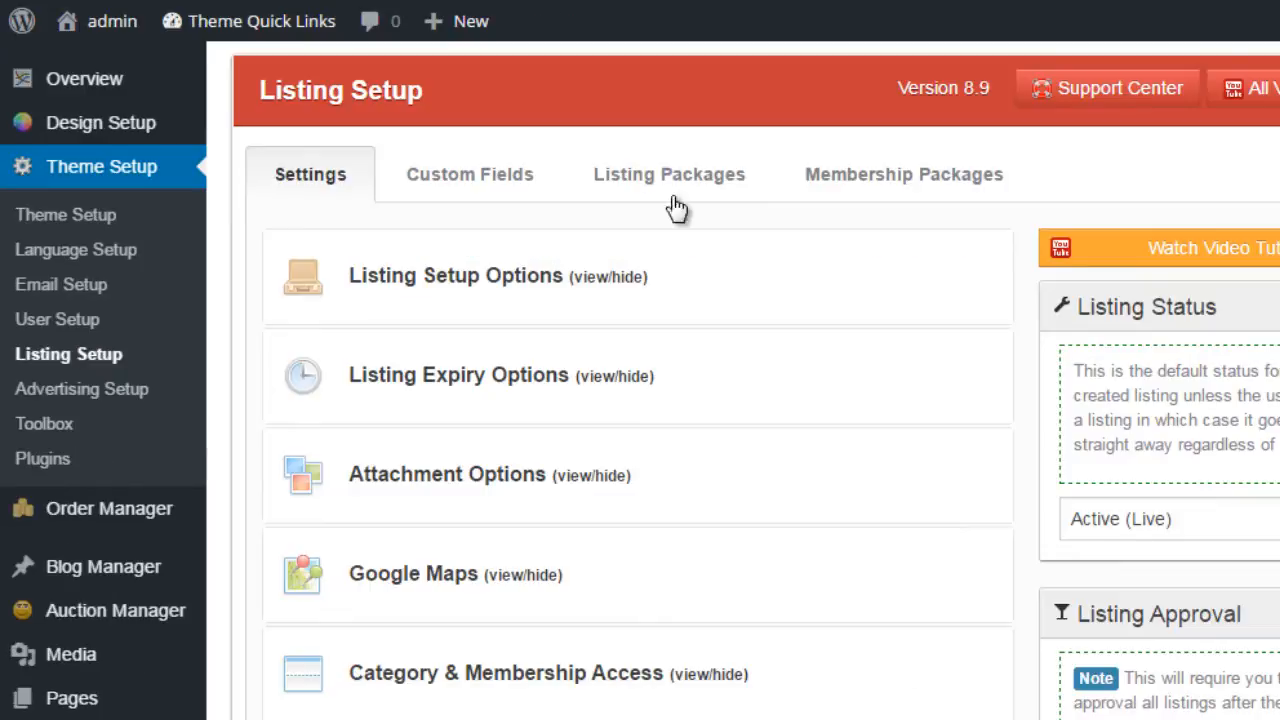
pyautogui.click(530, 188)
pyautogui.click(734, 498)
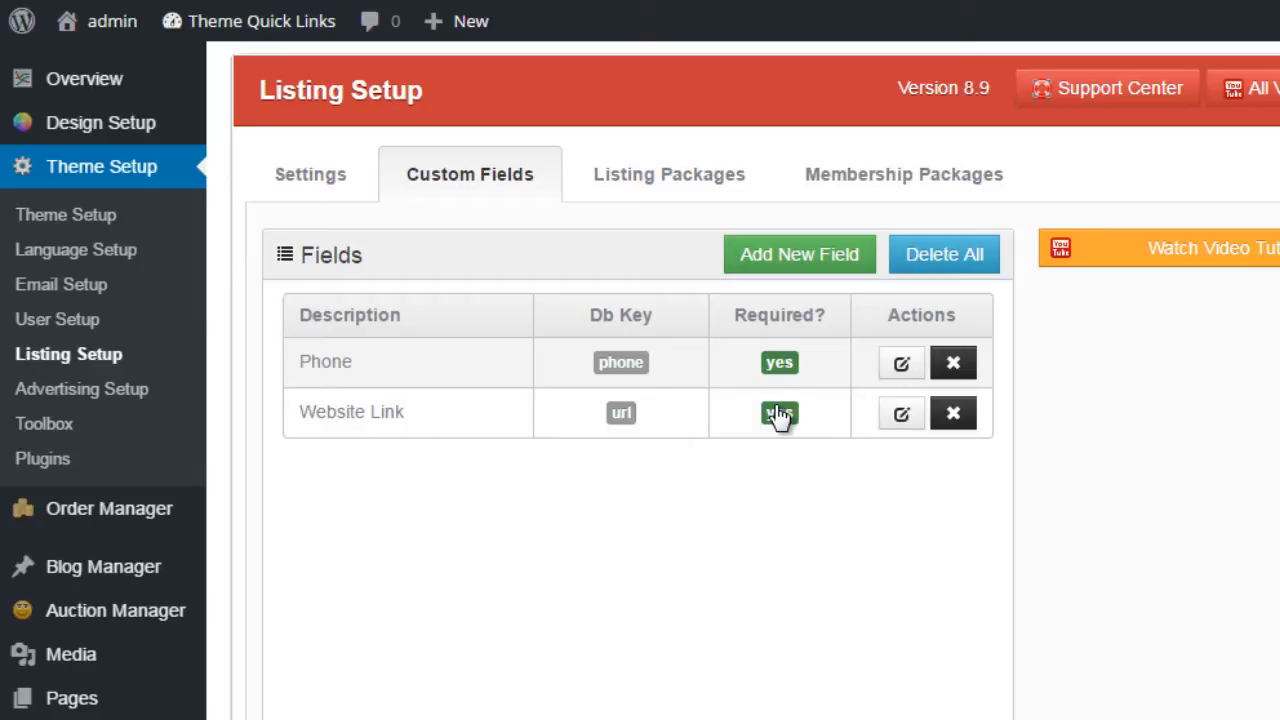
# - Add a new custom submission field with the display caption "Age"
pyautogui.click(797, 256)
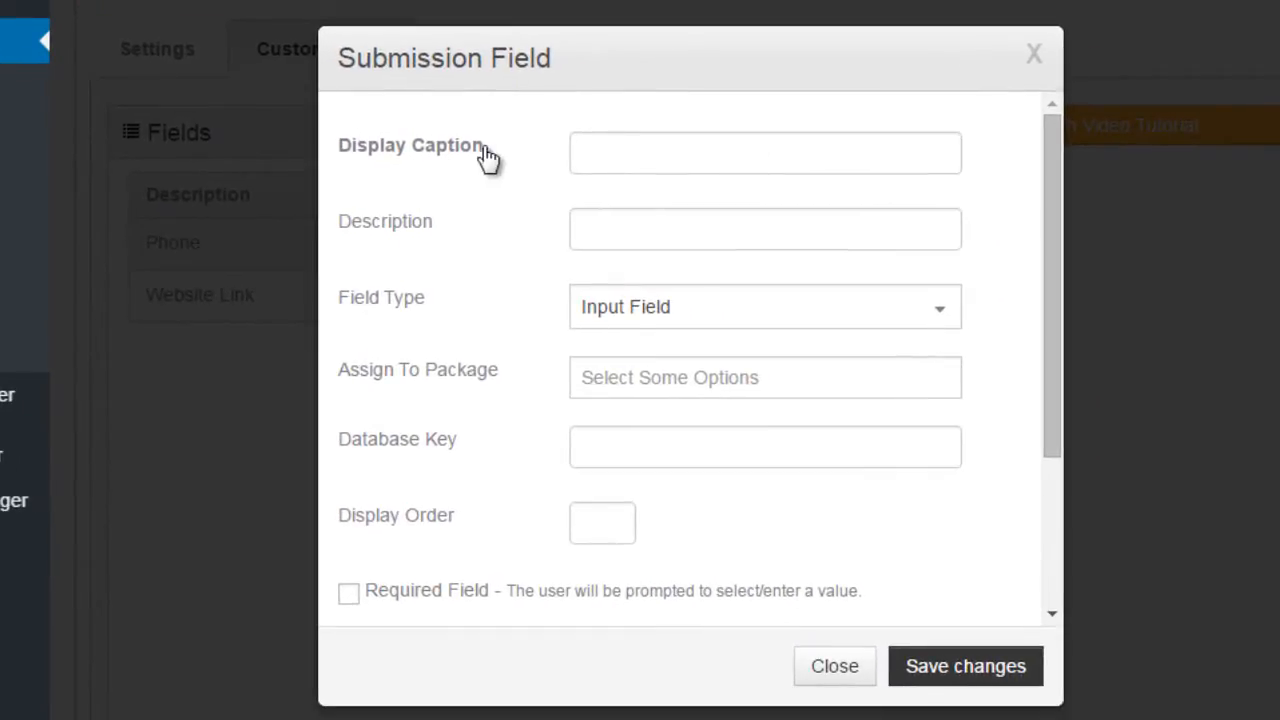
pyautogui.click(615, 162)
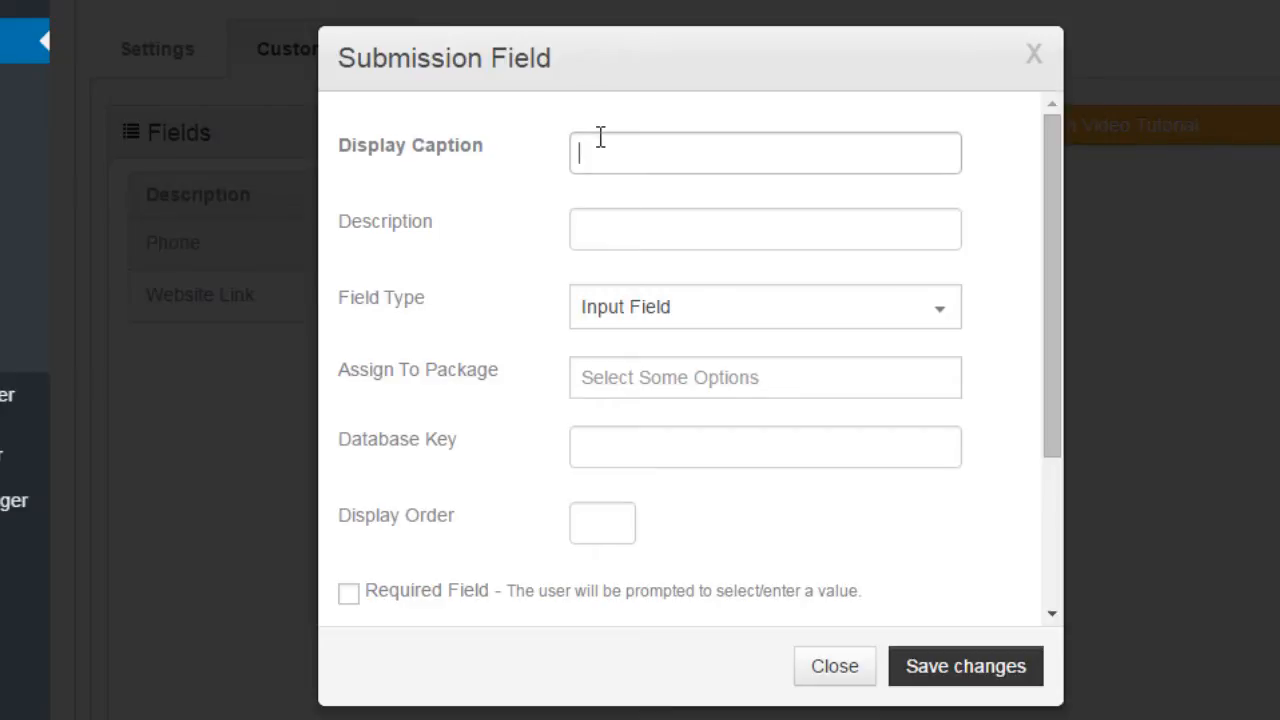
pyautogui.write('a')
pyautogui.write('Age')
# - Enter "Please enter your age." as the description of the Age field
pyautogui.click(617, 227)
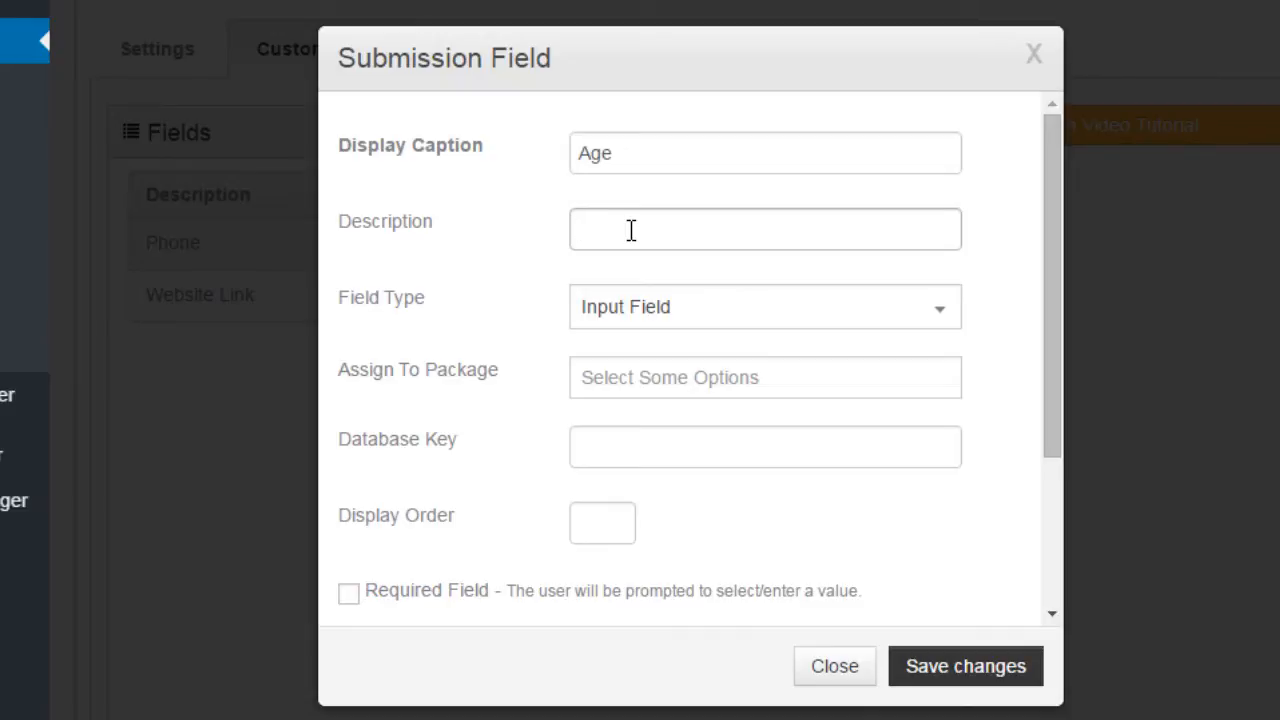
pyautogui.click(631, 230)
pyautogui.write('Ple')
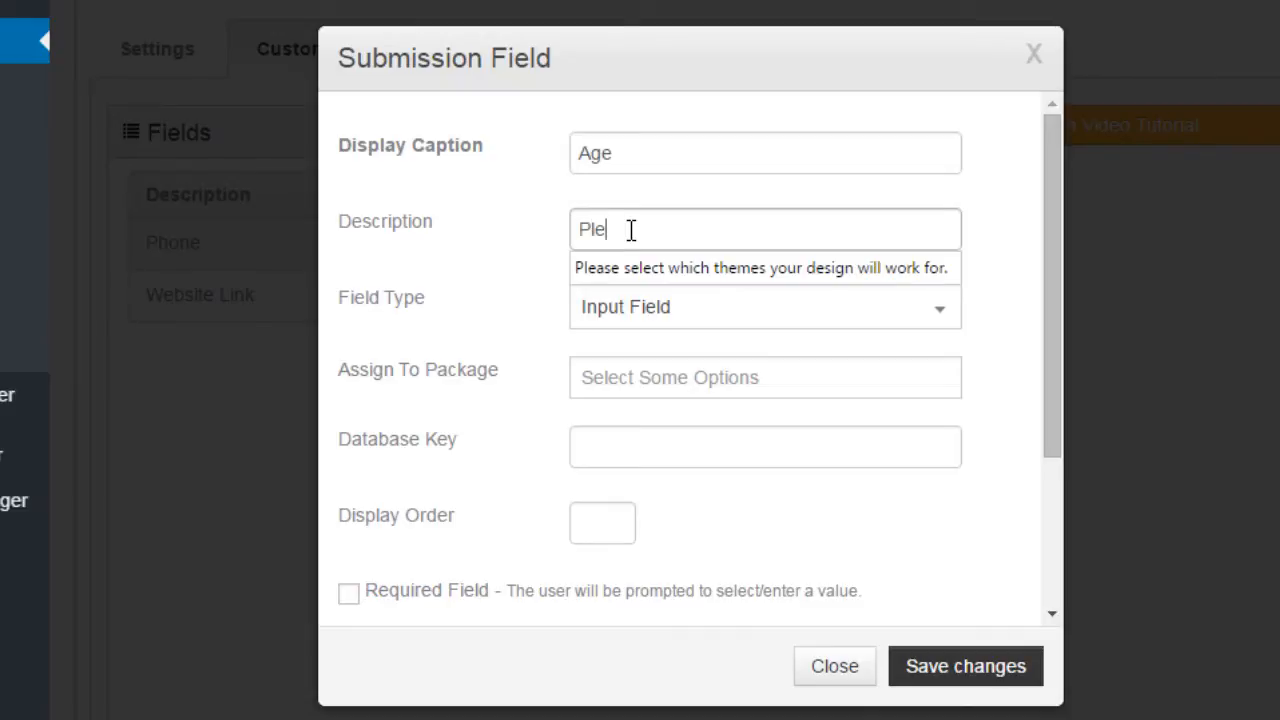
pyautogui.write('ase entr')
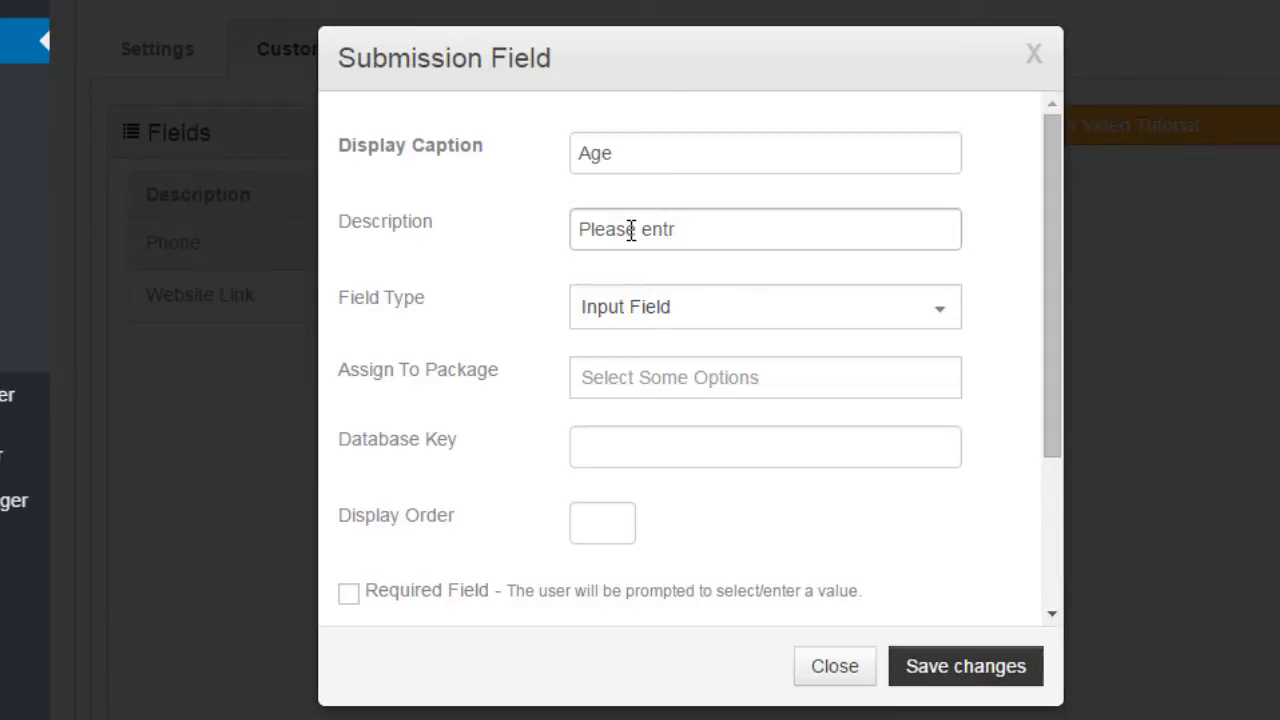
pyautogui.press('BackSpace')
pyautogui.write('er your age.')
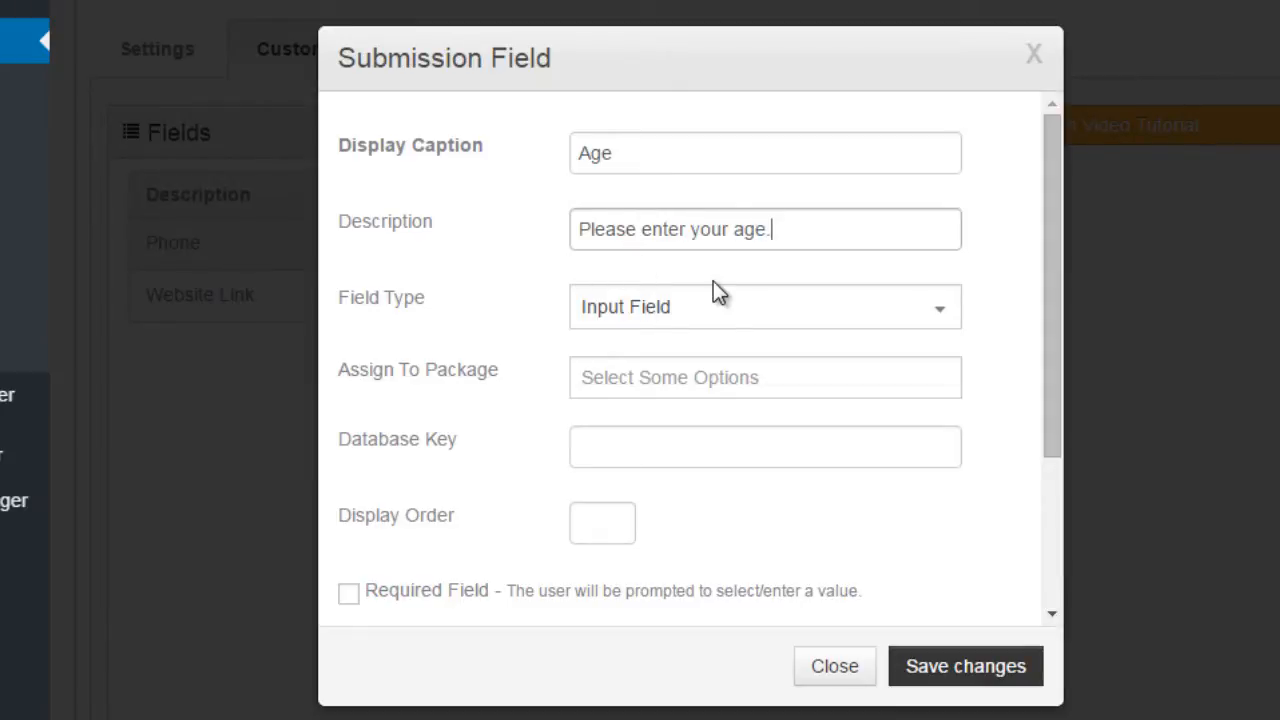
# - Choose Input Field as the Age field's type and look at the packages available for assignment
pyautogui.click(780, 307)
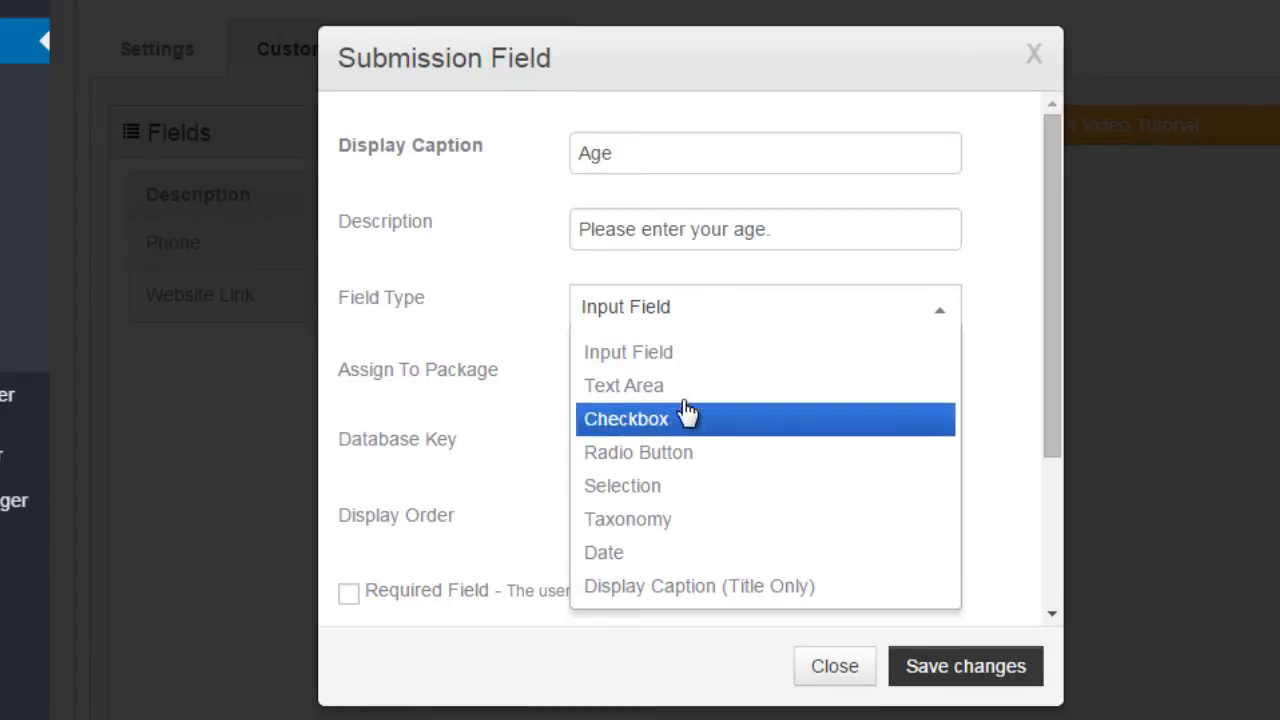
pyautogui.click(673, 360)
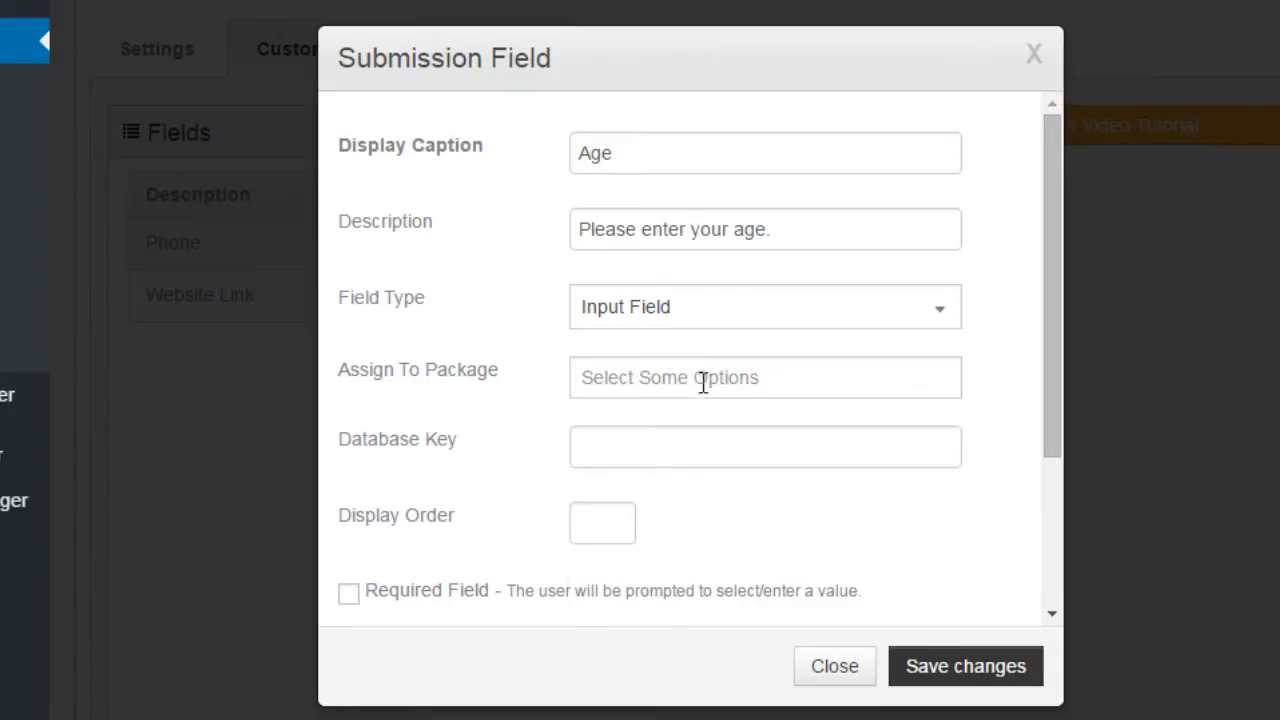
pyautogui.click(704, 390)
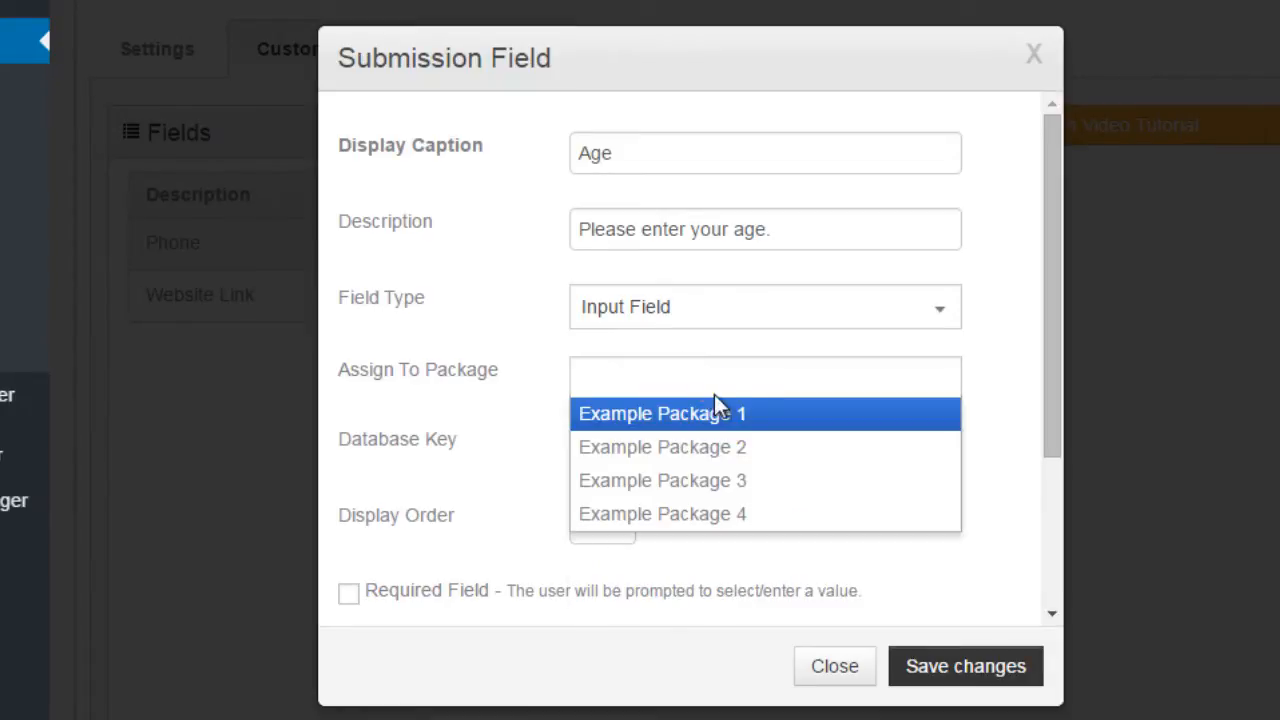
pyautogui.click(992, 384)
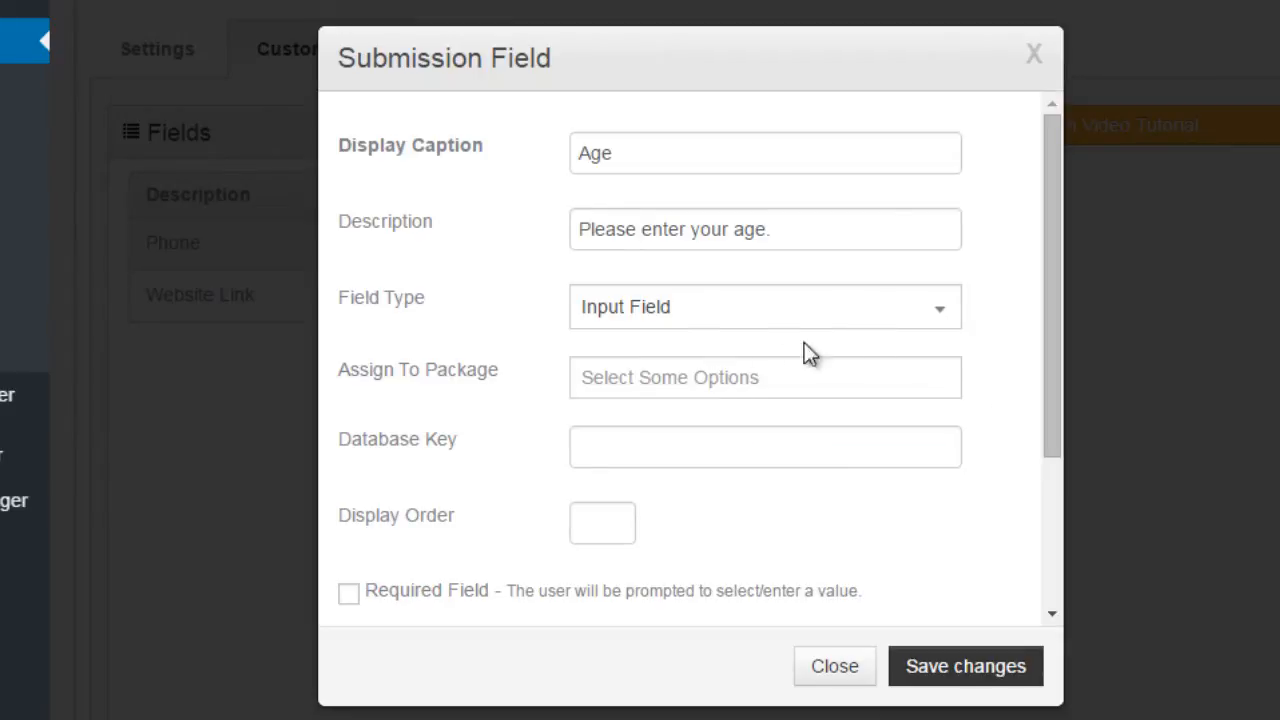
# - Assign the Age field to Example Packages 1, 3, 4 and 2
pyautogui.click(756, 388)
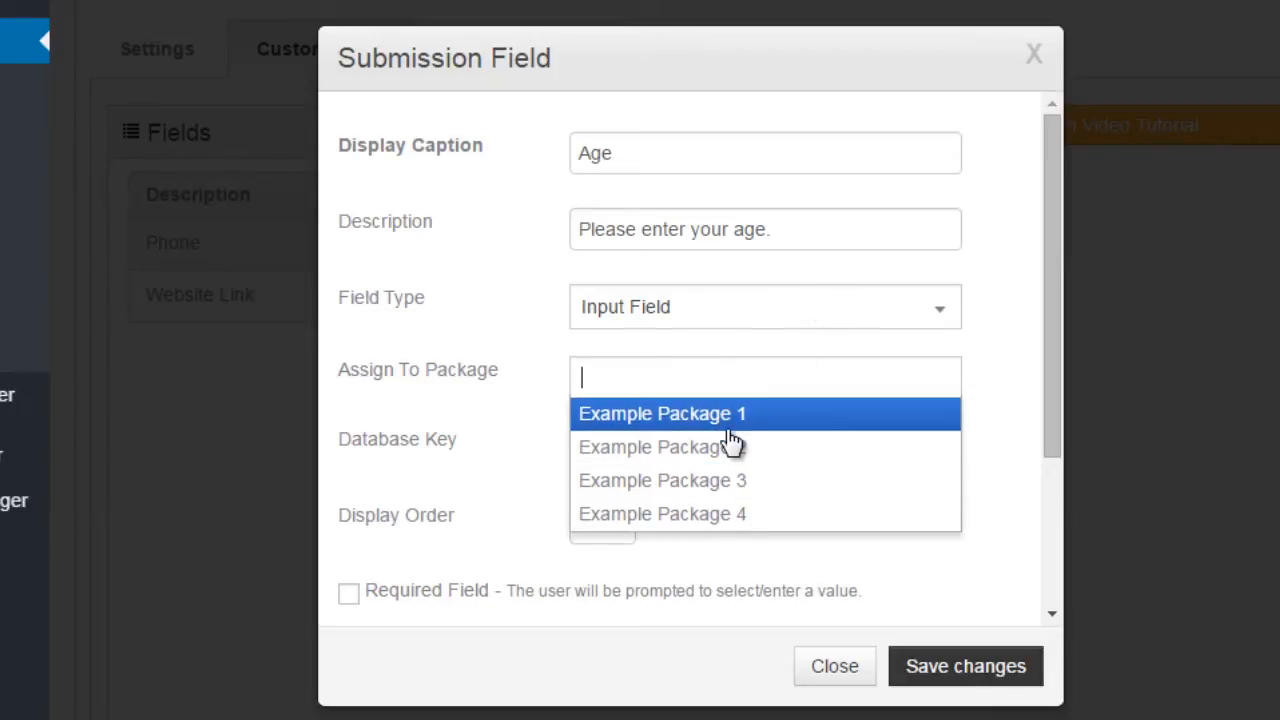
pyautogui.click(778, 413)
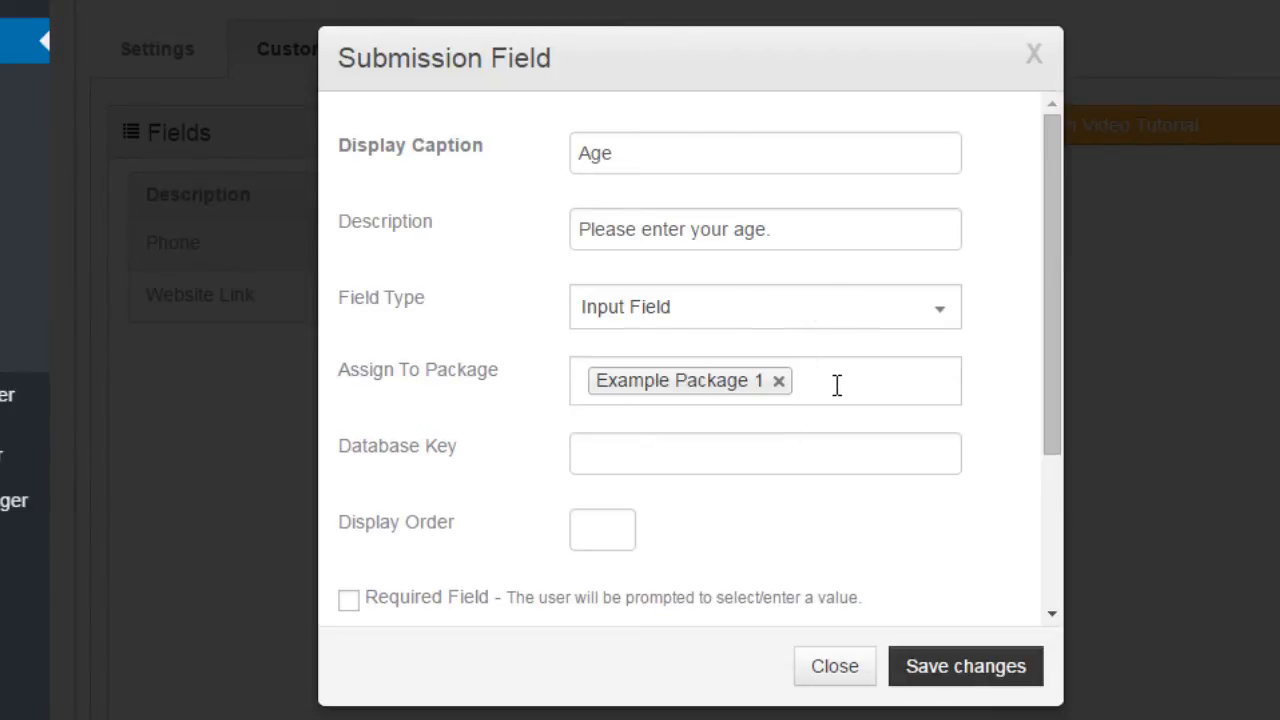
pyautogui.click(834, 383)
pyautogui.click(795, 450)
pyautogui.click(865, 402)
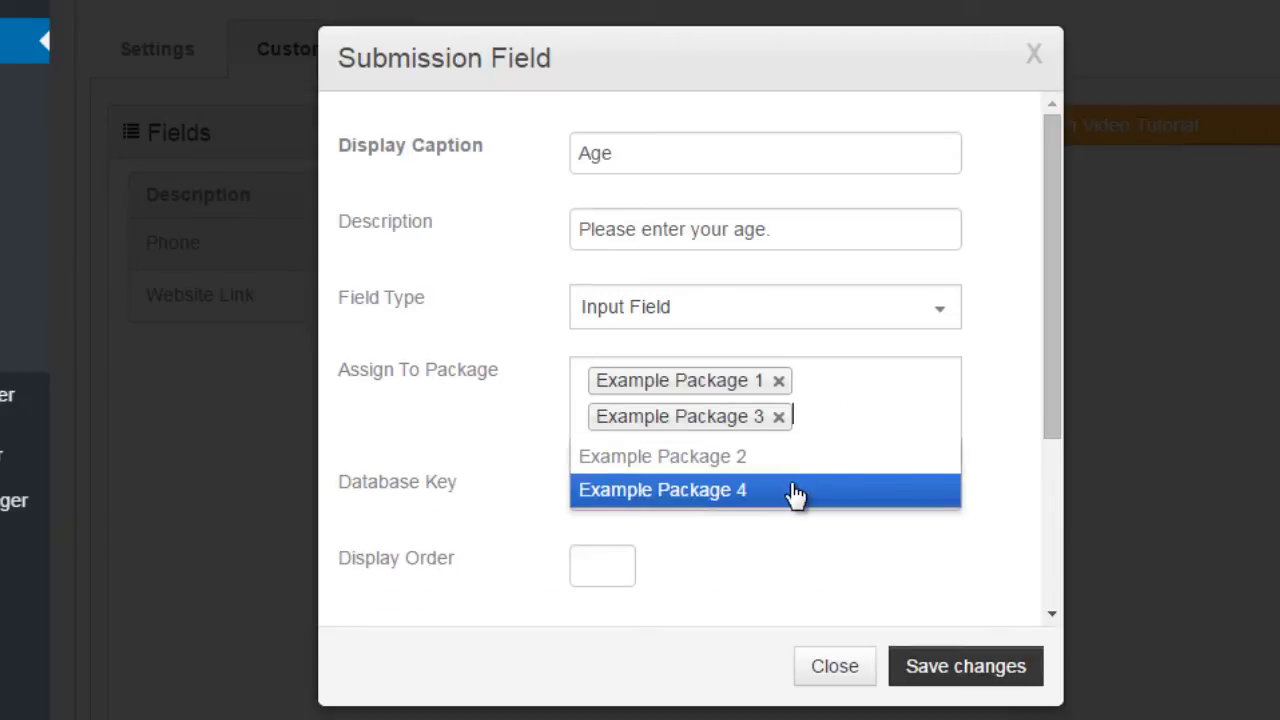
pyautogui.click(794, 491)
pyautogui.click(852, 423)
pyautogui.click(760, 494)
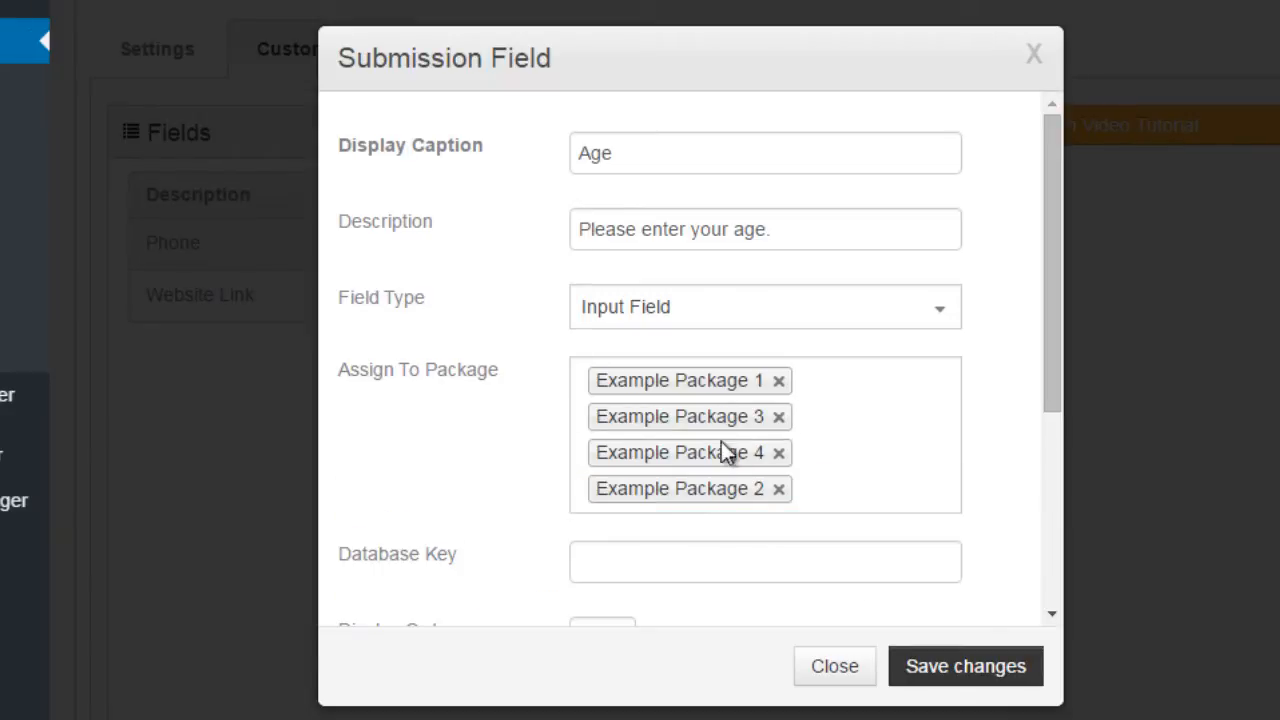
# - Remove all four packages from the Age field's package assignment
pyautogui.click(778, 488)
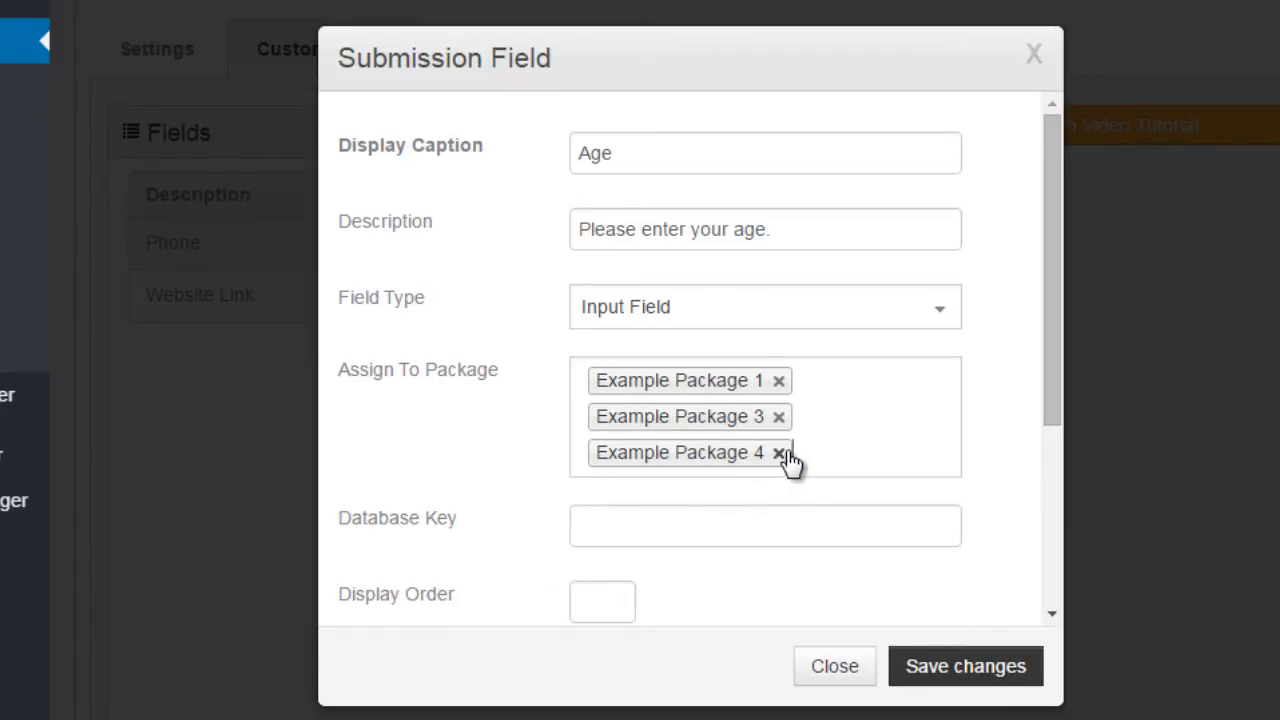
pyautogui.click(778, 452)
pyautogui.click(779, 417)
pyautogui.click(778, 381)
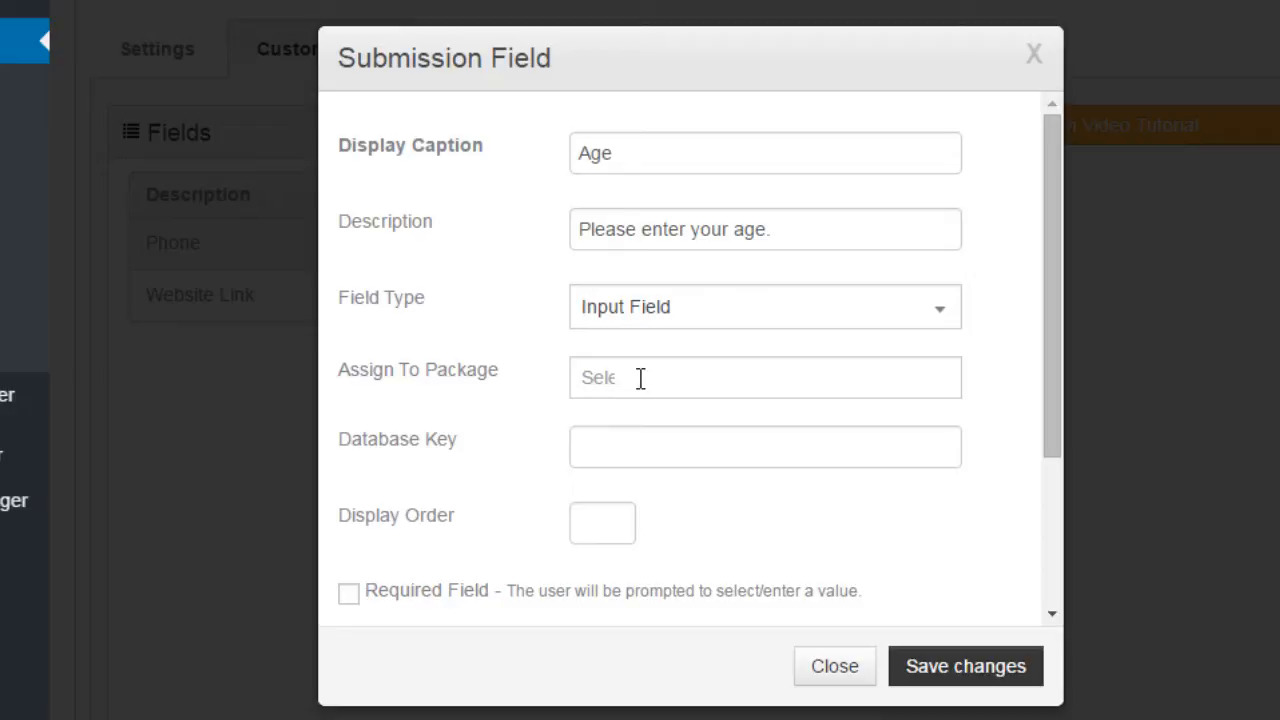
# - Set the Age field's database key to key_age and its display order to 1
pyautogui.click(643, 447)
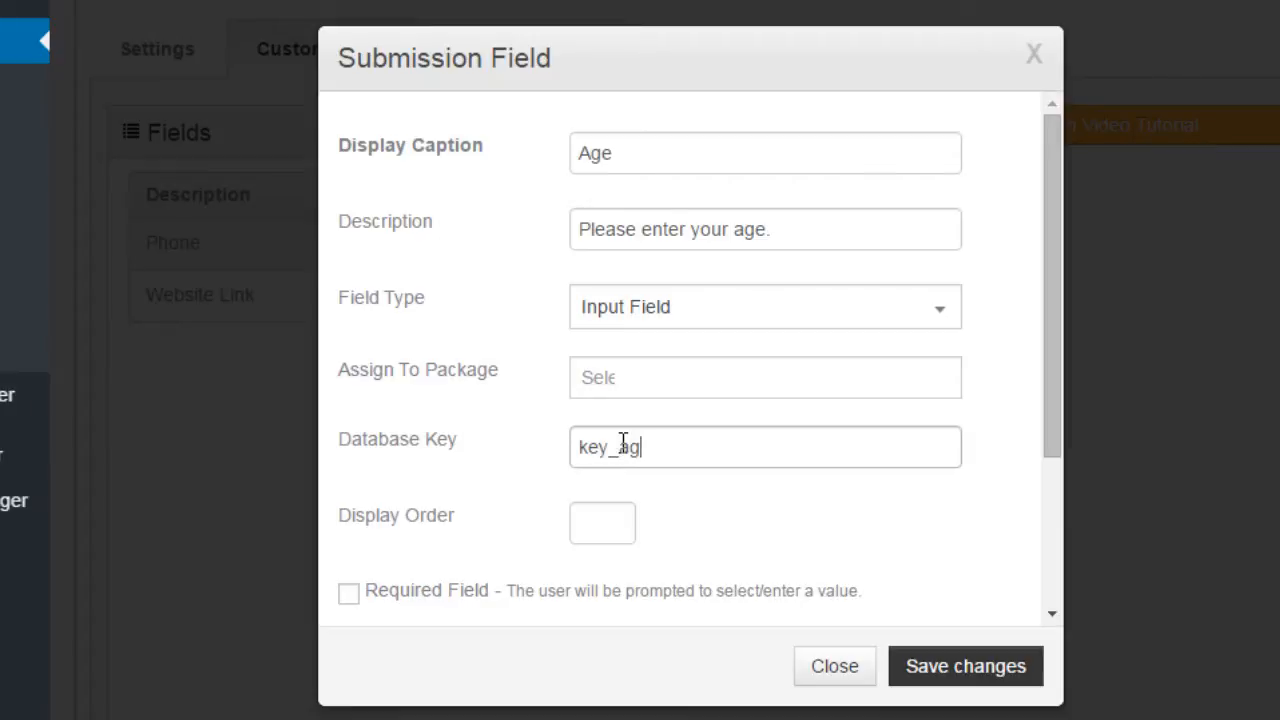
pyautogui.click(577, 521)
pyautogui.write('1')
pyautogui.click(714, 528)
# - Review the Required Field, Hide Me and Show Small List options without enabling them, and save the Age field
pyautogui.scroll(-1, 745, 458)
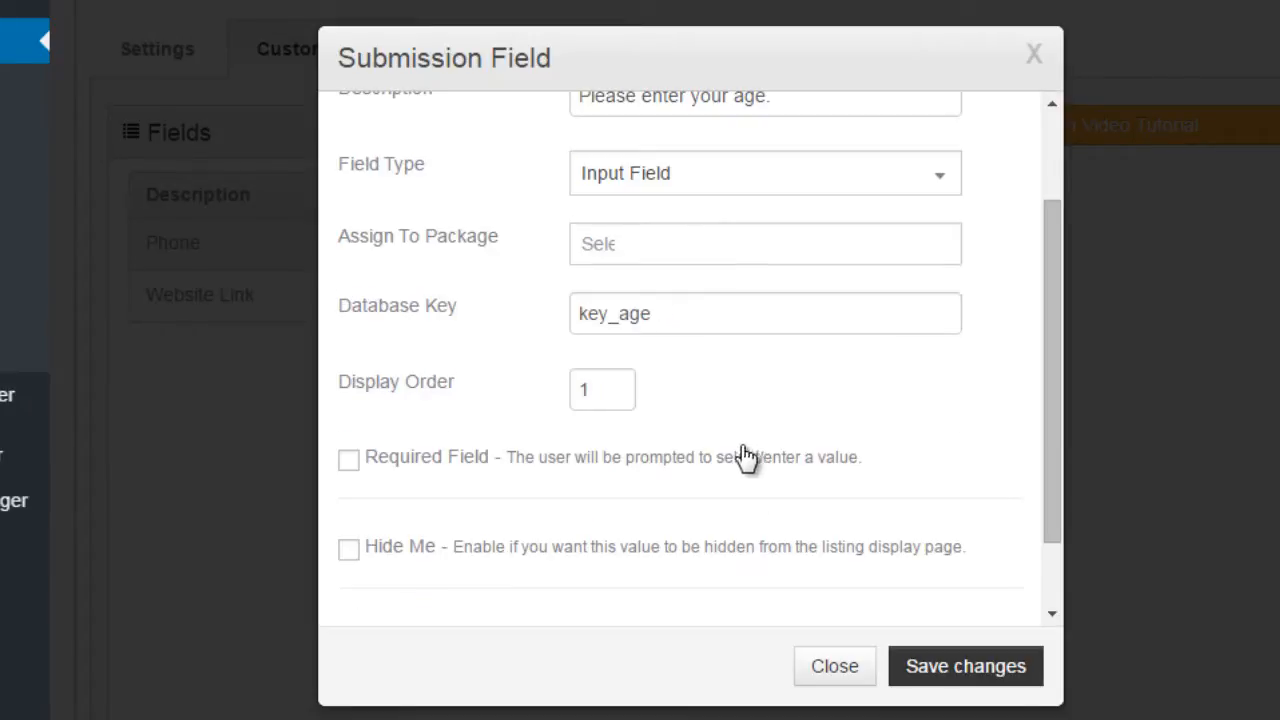
pyautogui.scroll(-1, 745, 458)
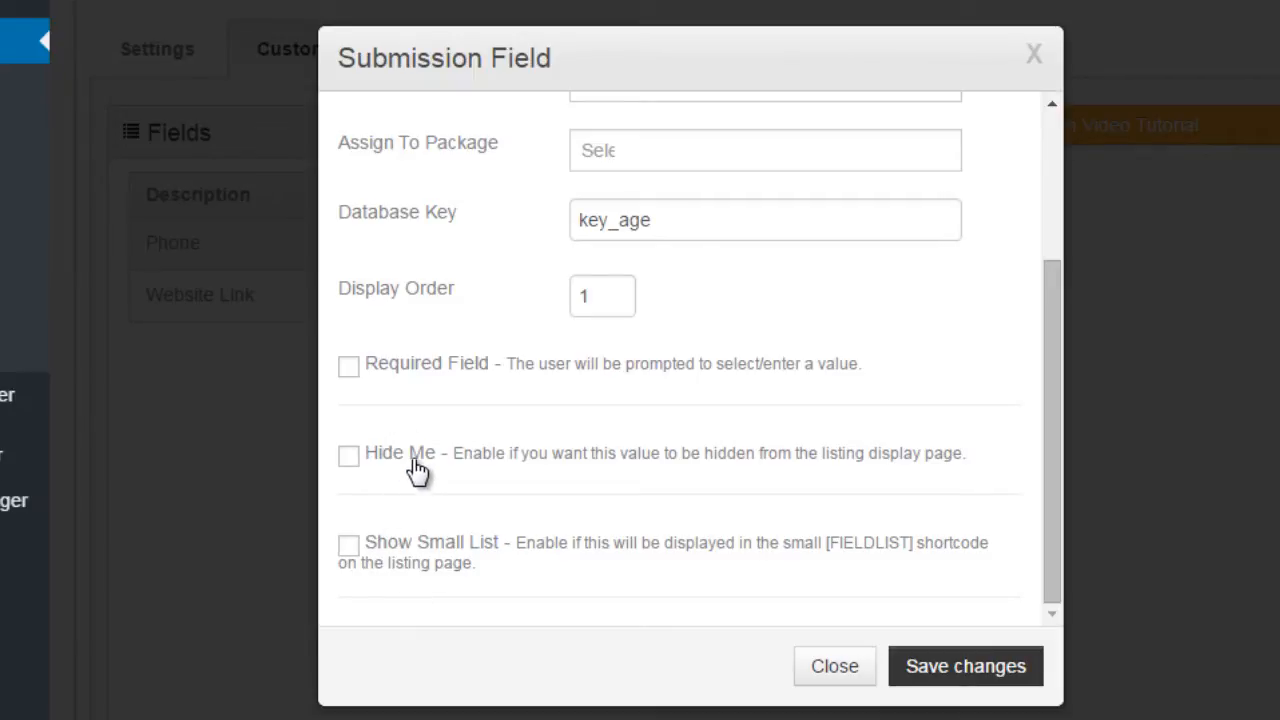
pyautogui.moveTo(1050, 365); pyautogui.dragTo(1057, 214)
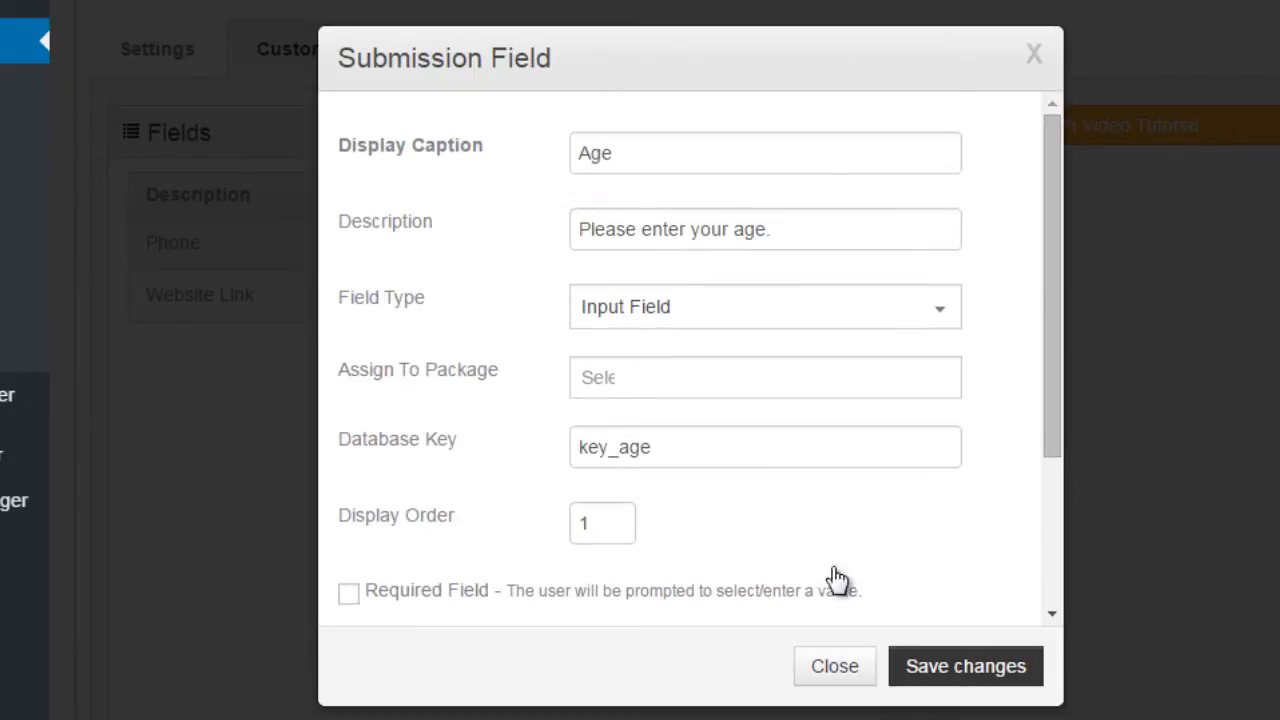
pyautogui.click(1021, 679)
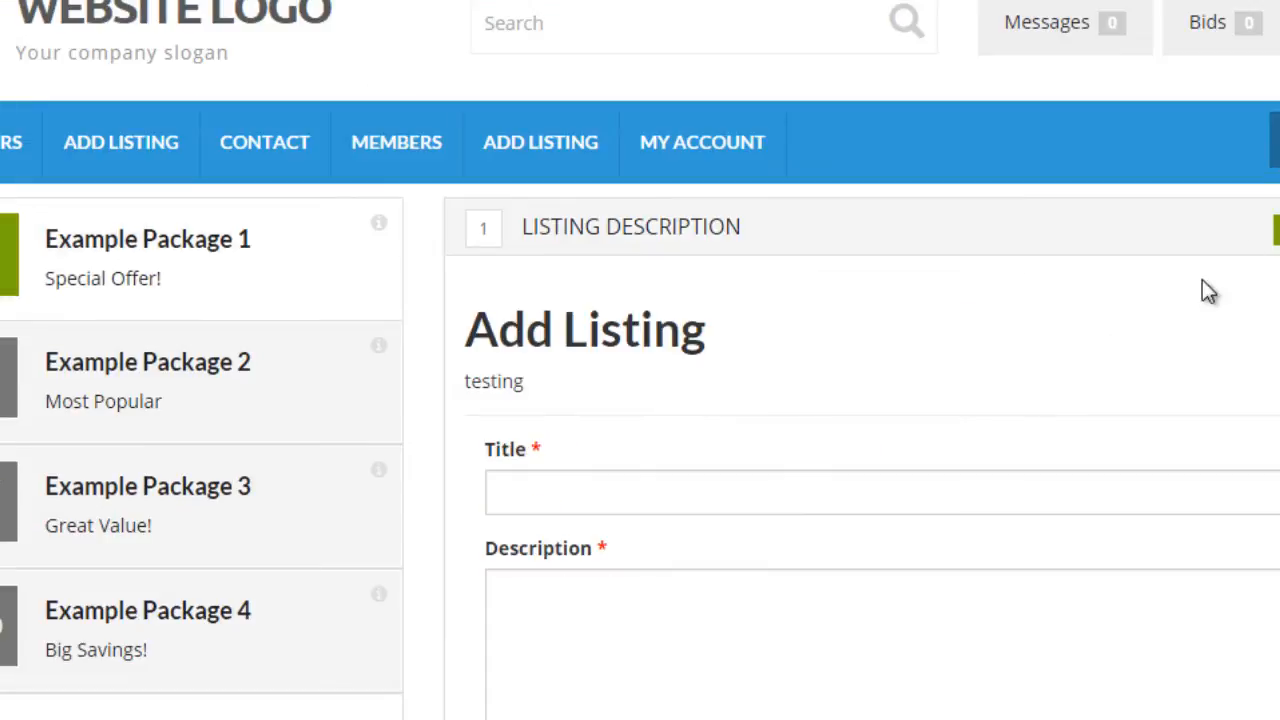
# - Check how the Age field appears under Listing Details on the website's Add Listing page
pyautogui.scroll(-8, 1074, 334)
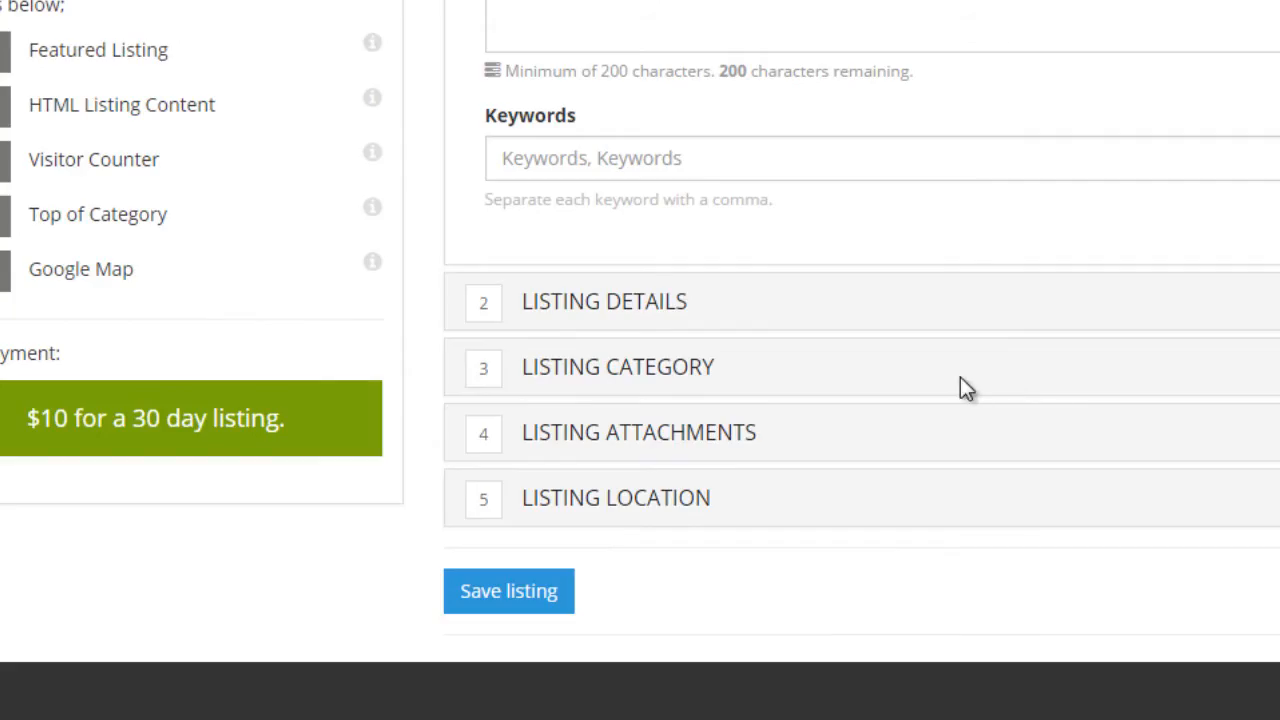
pyautogui.click(628, 328)
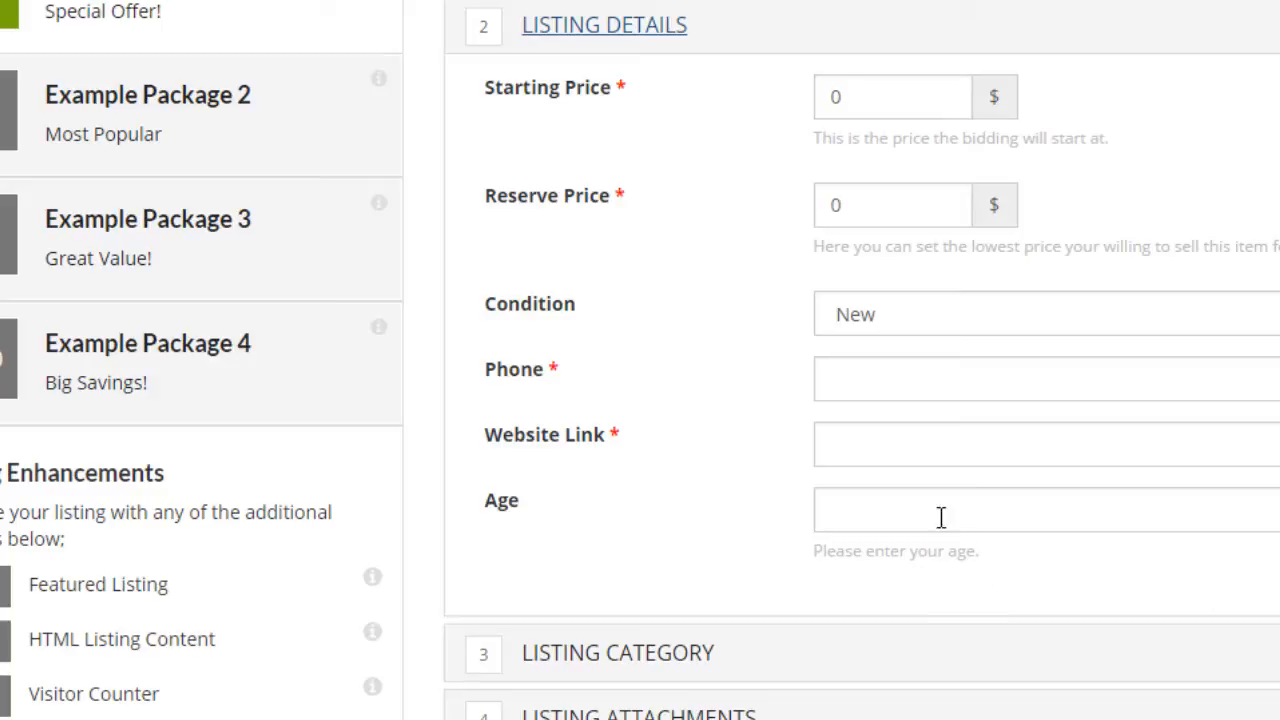
pyautogui.click(881, 525)
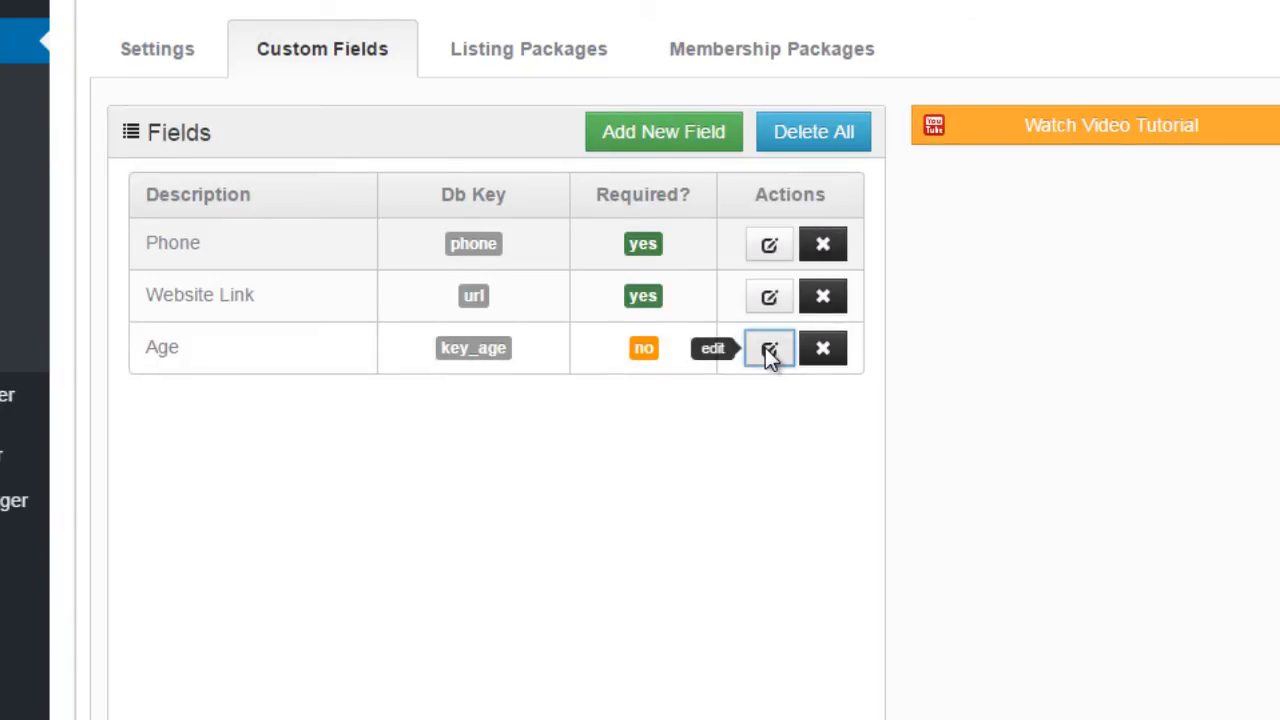
# - Edit the Age custom field to use the Text Area field type and save it
pyautogui.click(768, 348)
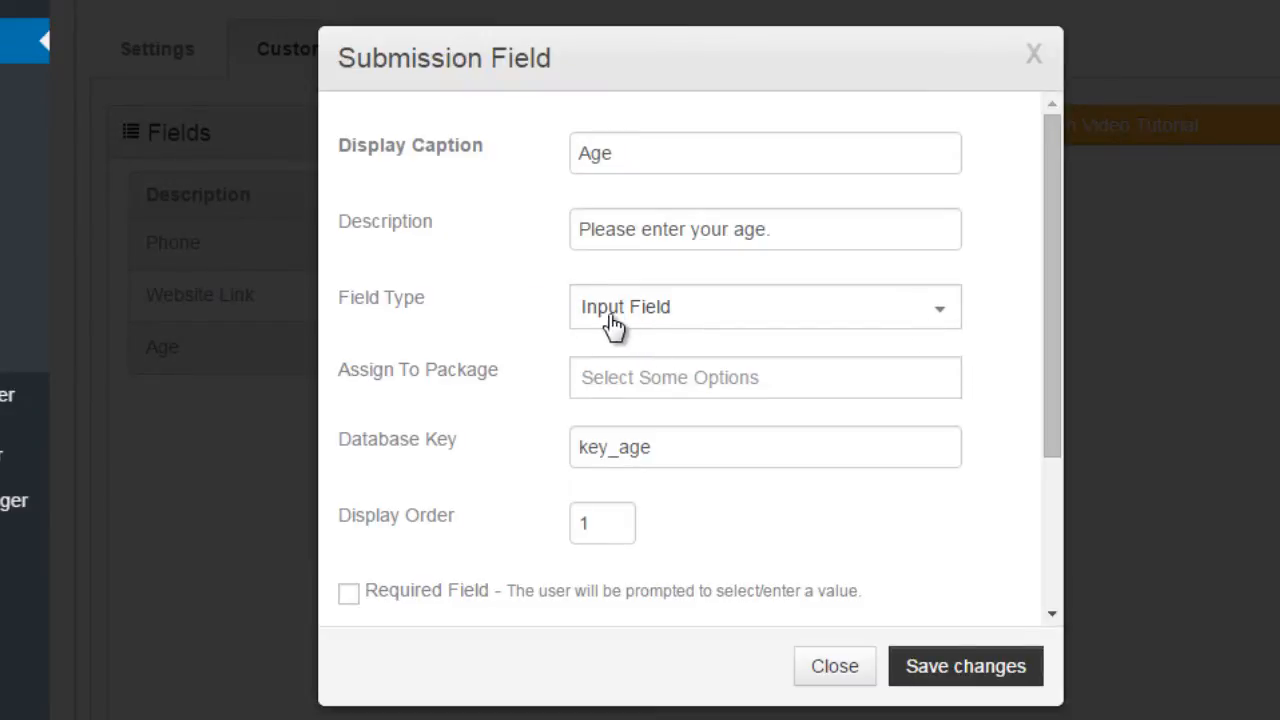
pyautogui.click(664, 321)
pyautogui.click(676, 383)
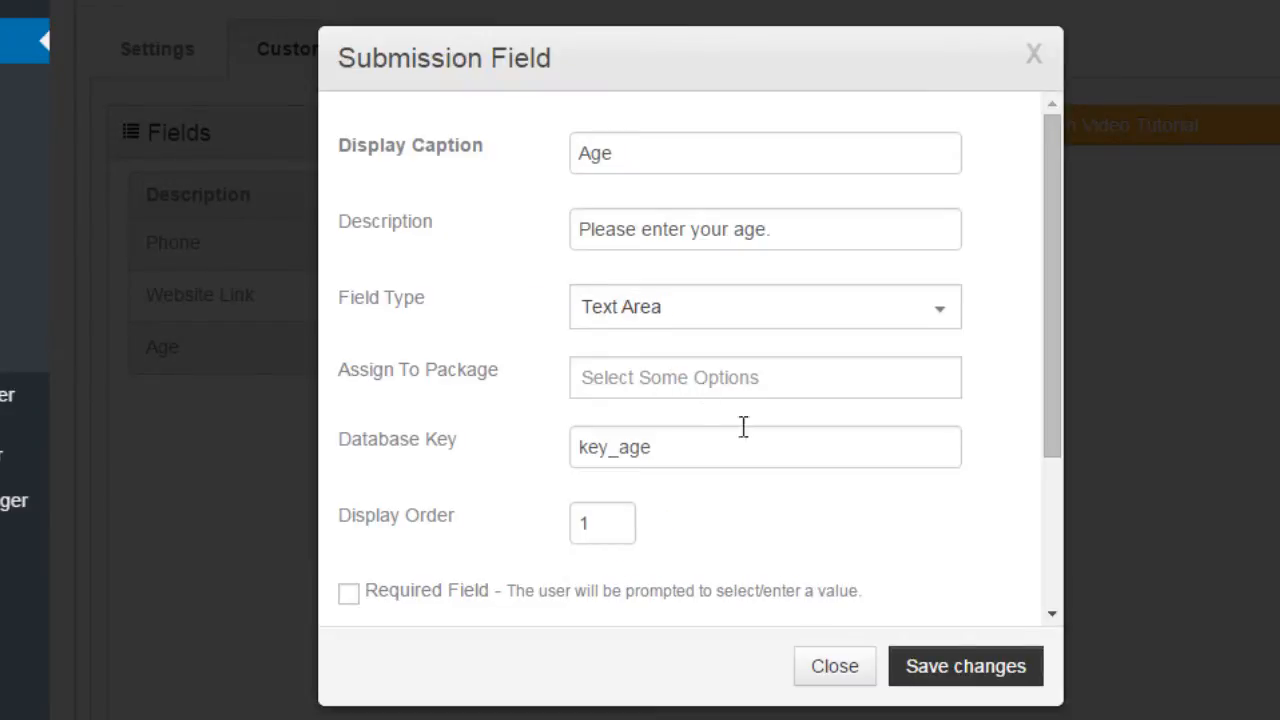
pyautogui.click(934, 666)
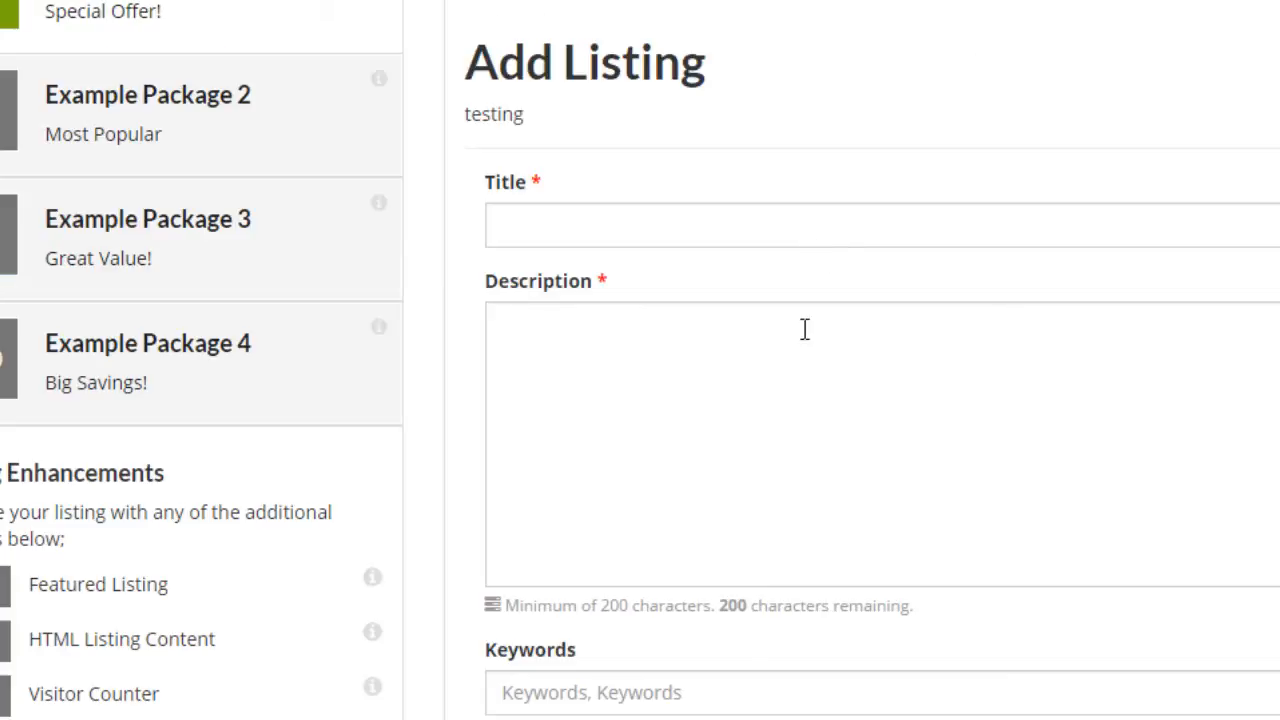
# - Open Listing Details on the Add Listing page and compare the Age text area with the Website Link field
pyautogui.scroll(-4, 750, 675)
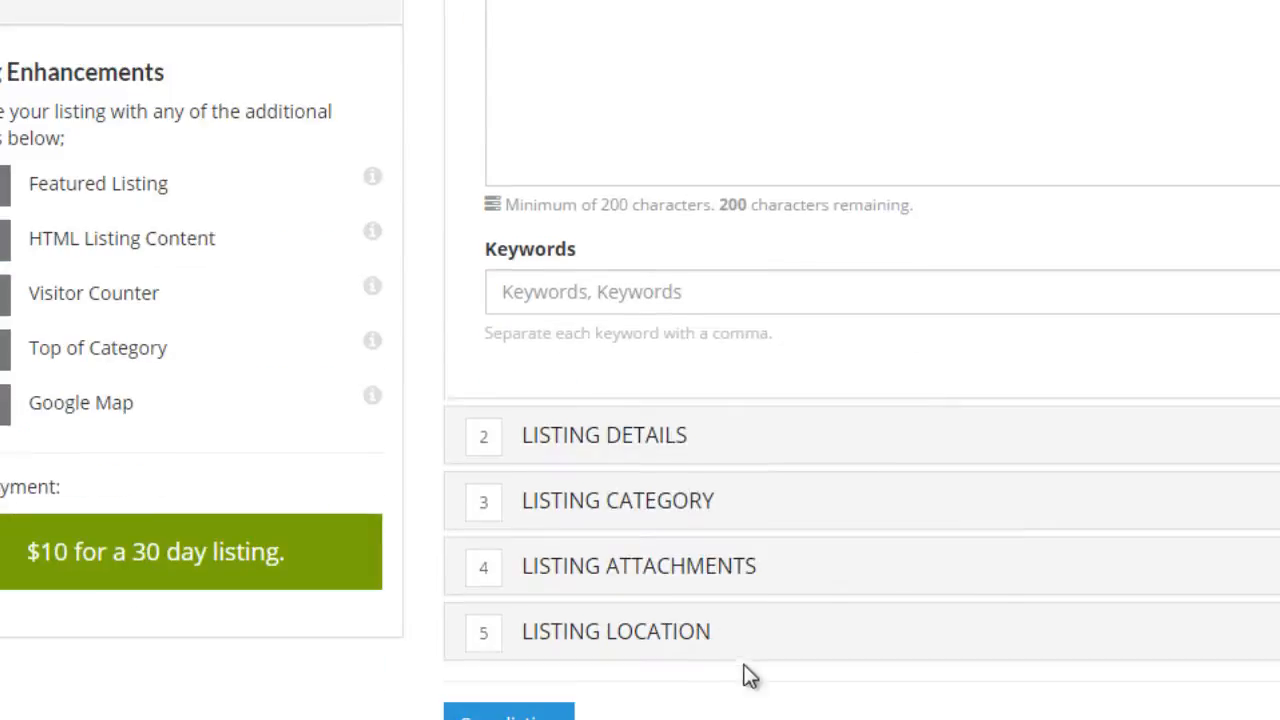
pyautogui.click(676, 446)
pyautogui.scroll(3, 1016, 420)
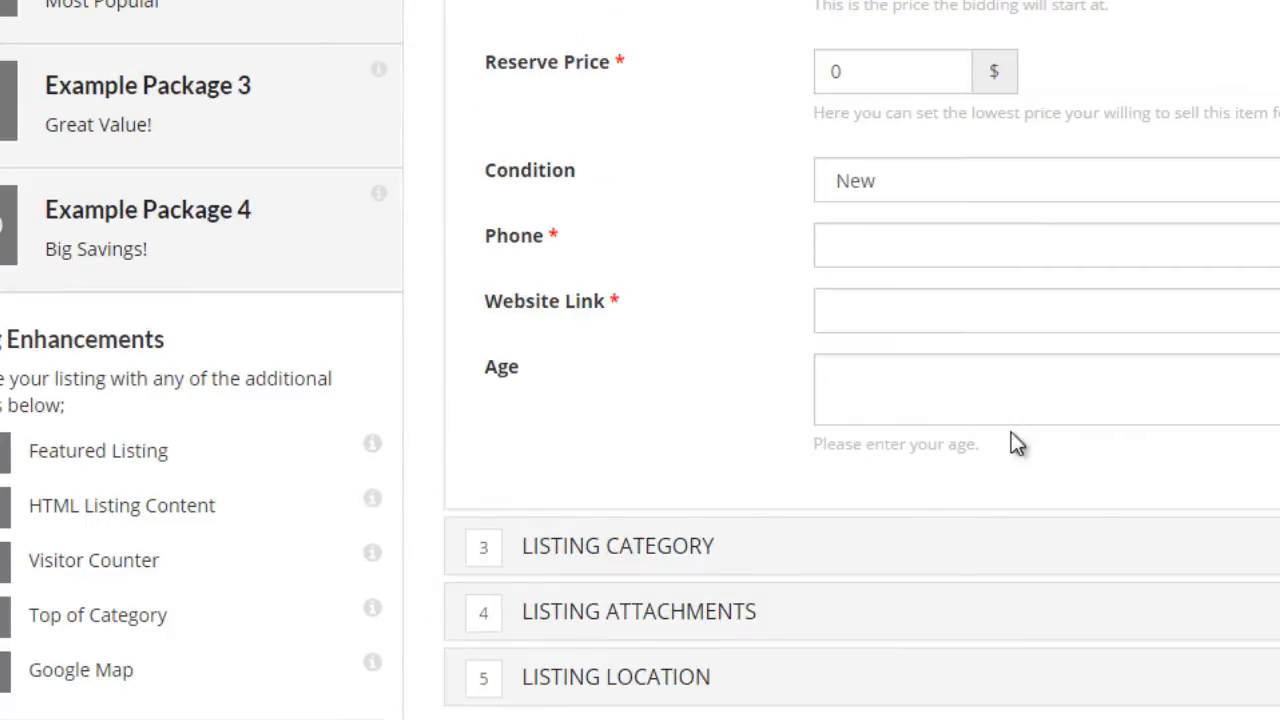
pyautogui.click(953, 413)
pyautogui.click(911, 323)
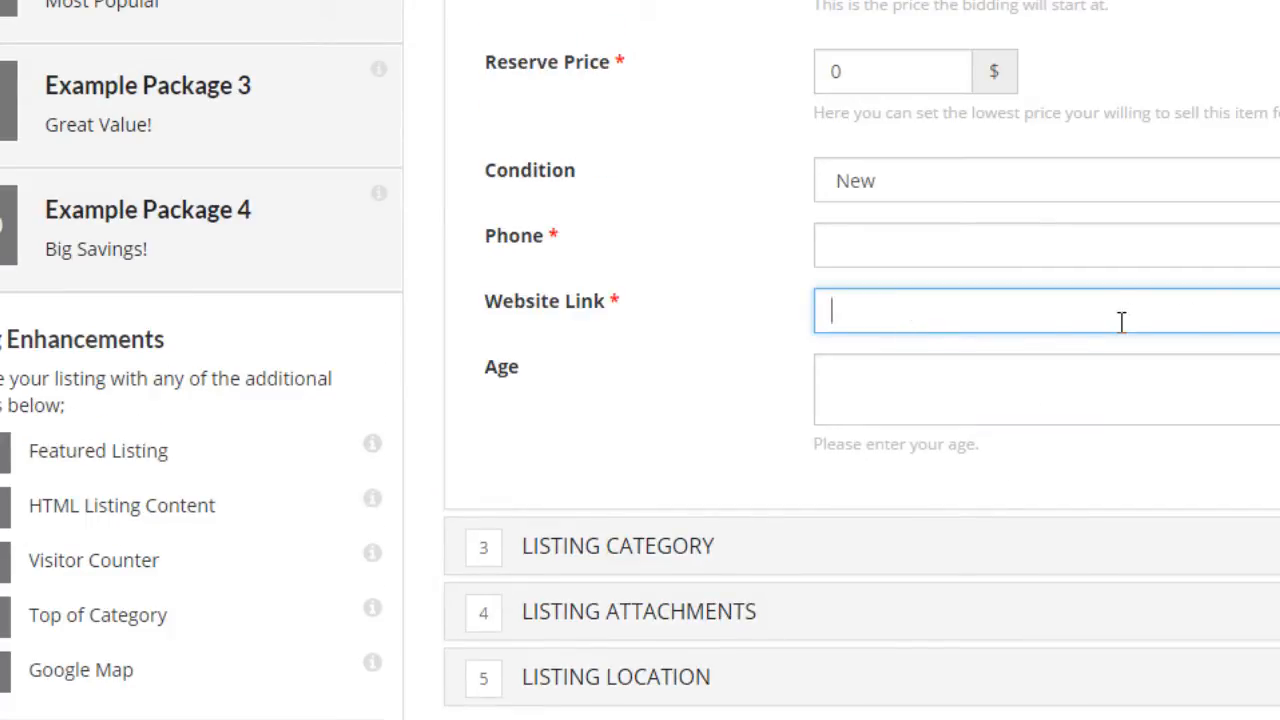
pyautogui.click(885, 366)
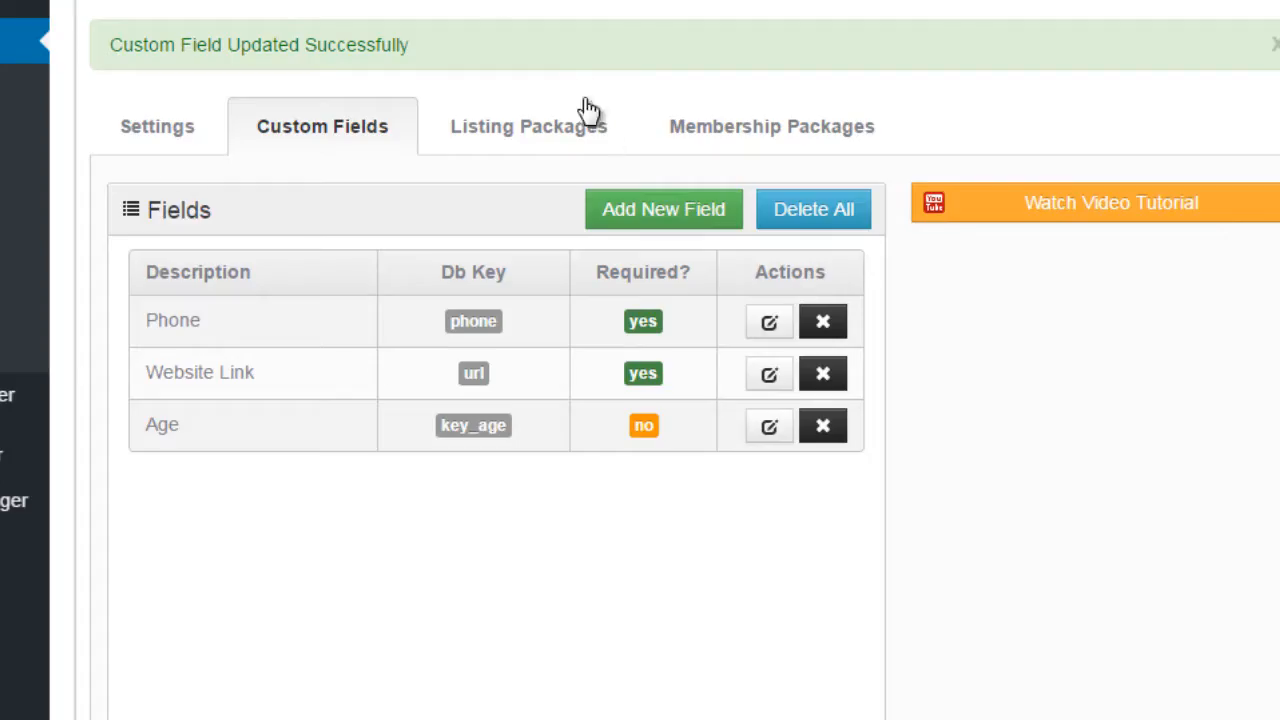
# - Change the Age field's type to Checkbox with the values 1, 2, 3 and 4 on separate lines, and save it
pyautogui.click(773, 428)
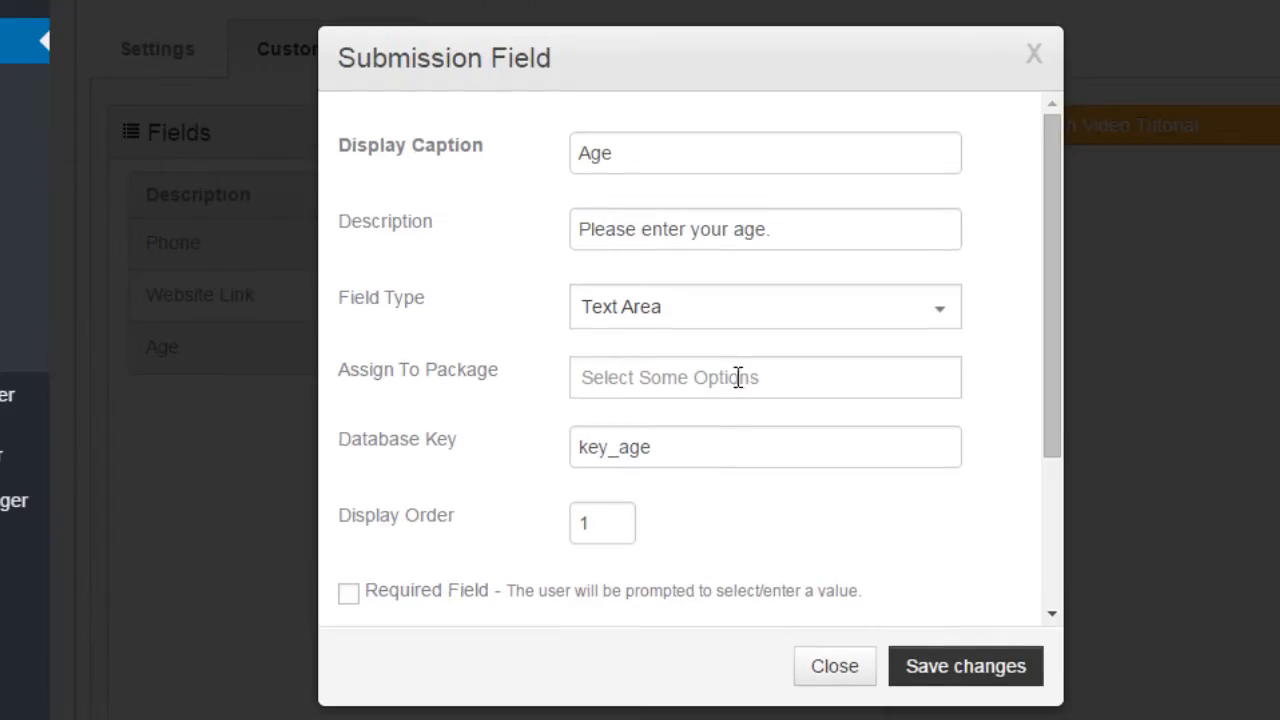
pyautogui.click(735, 312)
pyautogui.click(722, 422)
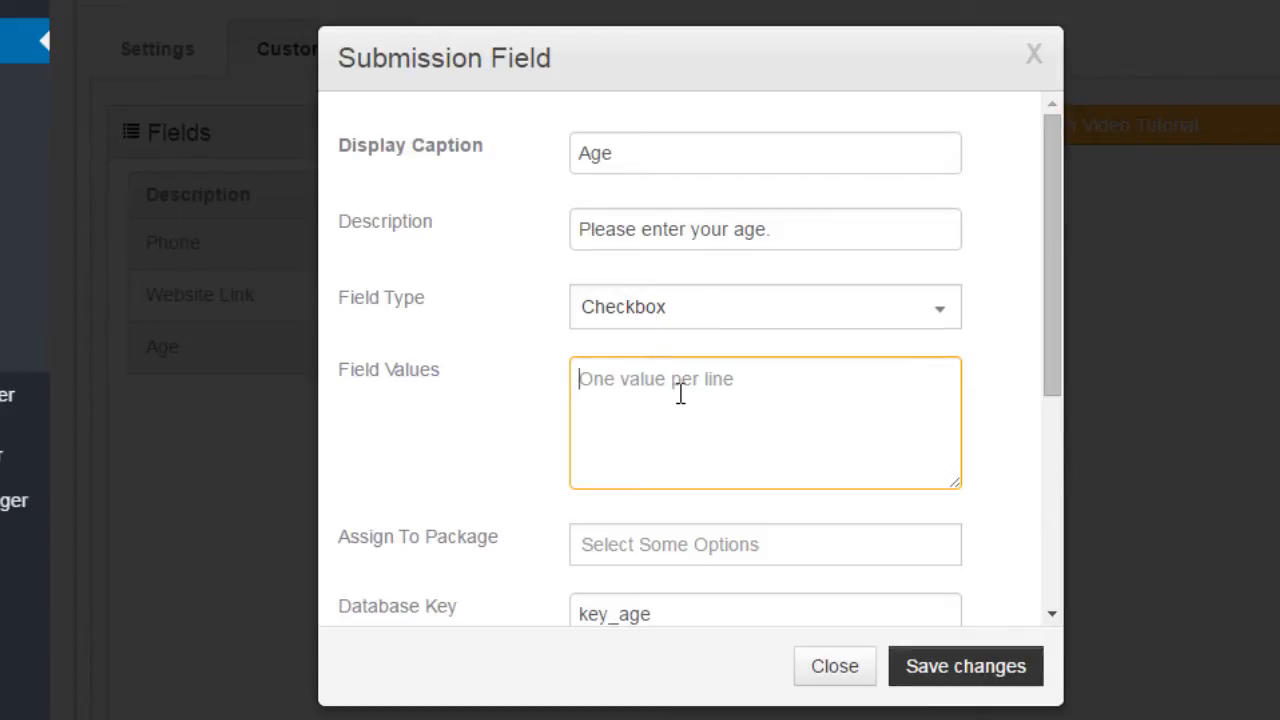
pyautogui.write('1')
pyautogui.press('Return')
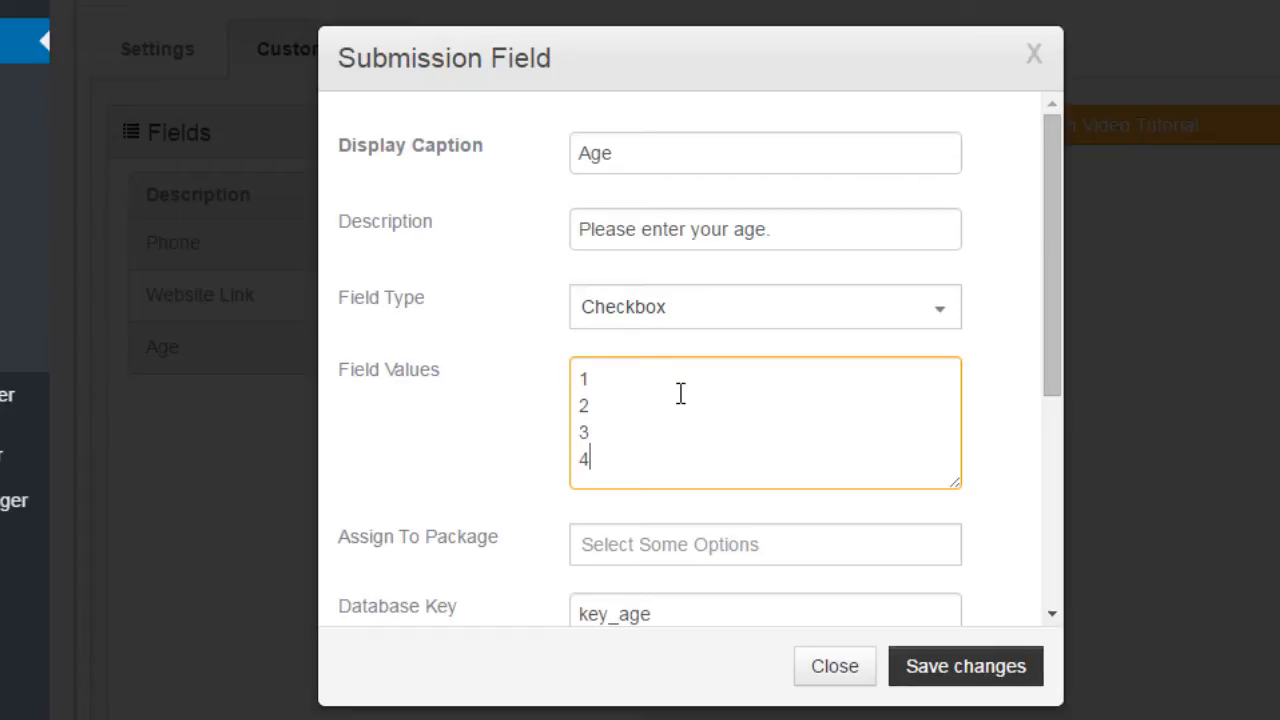
pyautogui.click(666, 380)
pyautogui.click(651, 405)
pyautogui.click(648, 431)
pyautogui.click(951, 663)
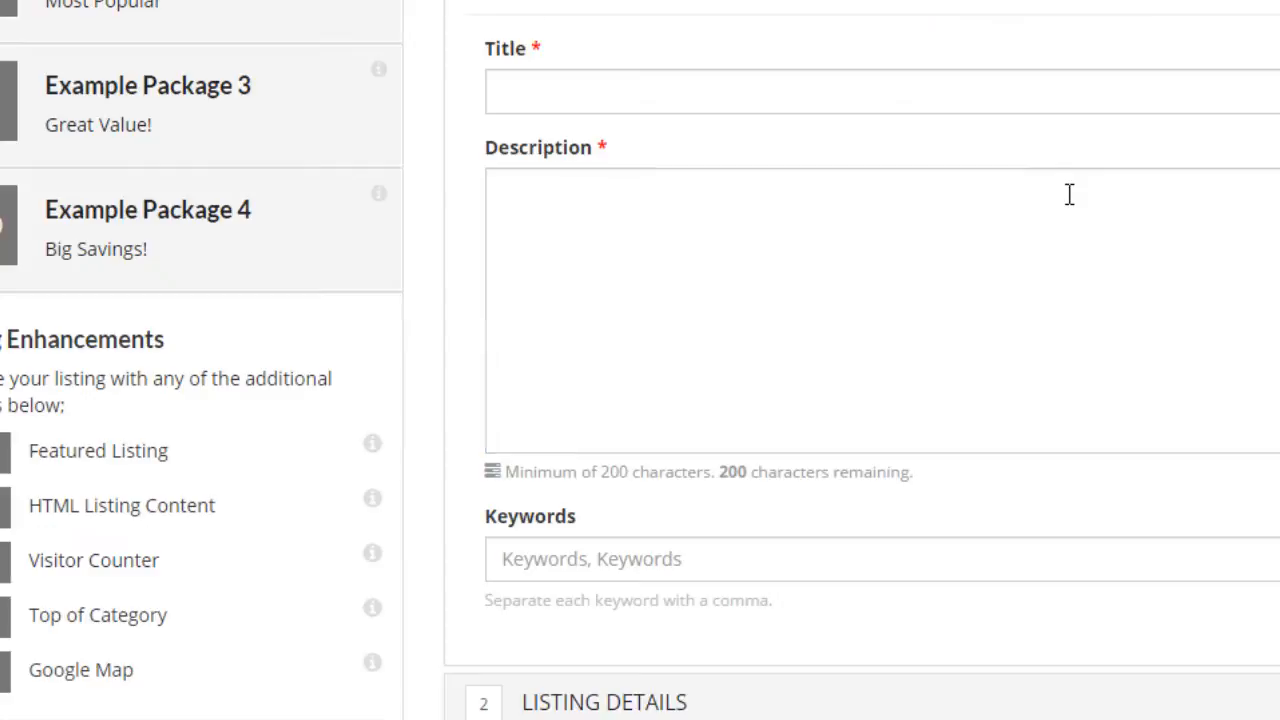
# - Try out the Age checkboxes 1 to 4 in the Add Listing page's Listing Details
pyautogui.click(1069, 194)
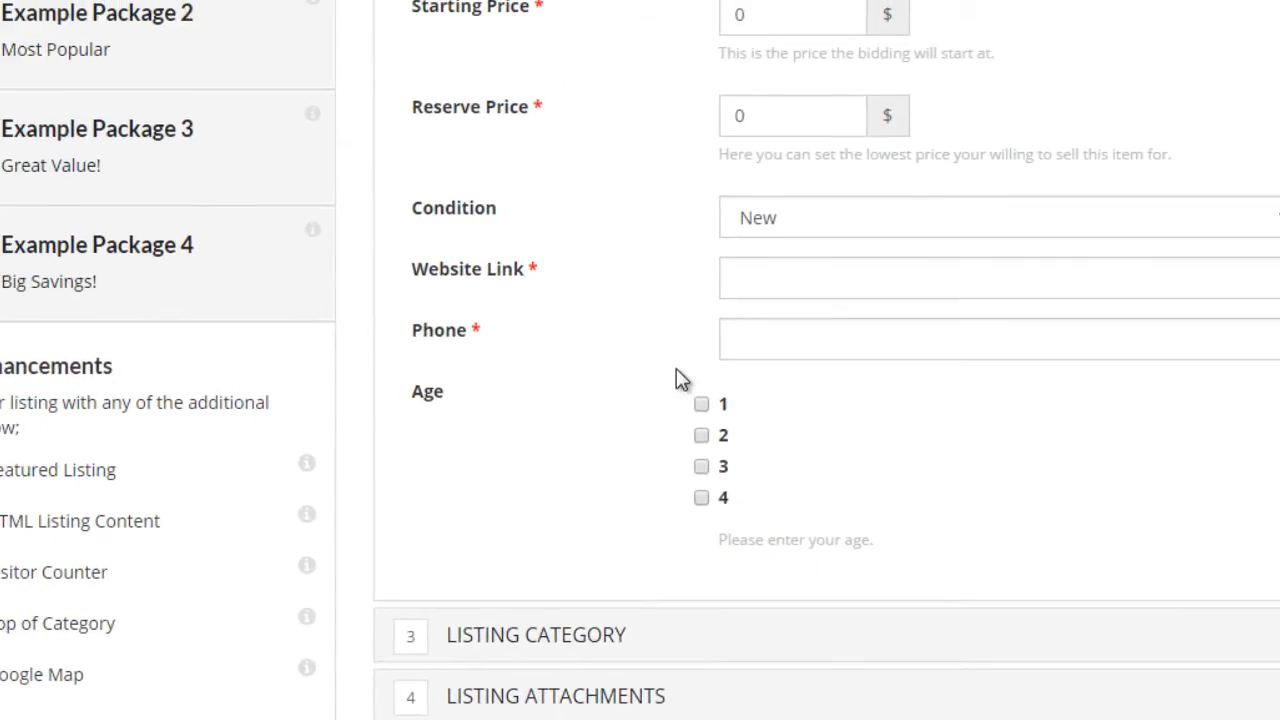
pyautogui.click(701, 405)
pyautogui.click(701, 436)
pyautogui.click(701, 467)
pyautogui.click(701, 405)
pyautogui.click(701, 436)
pyautogui.click(701, 467)
pyautogui.click(700, 500)
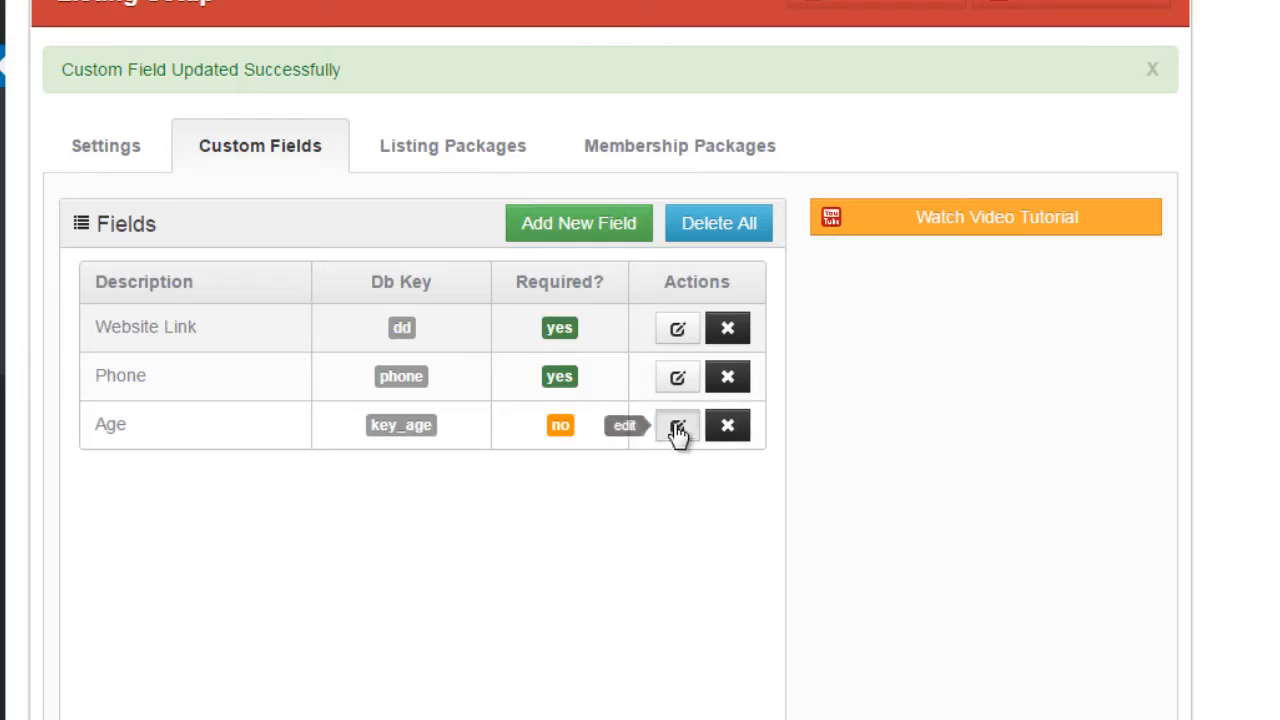
# - Change the Age custom field's type to Radio Button and save it
pyautogui.click(678, 428)
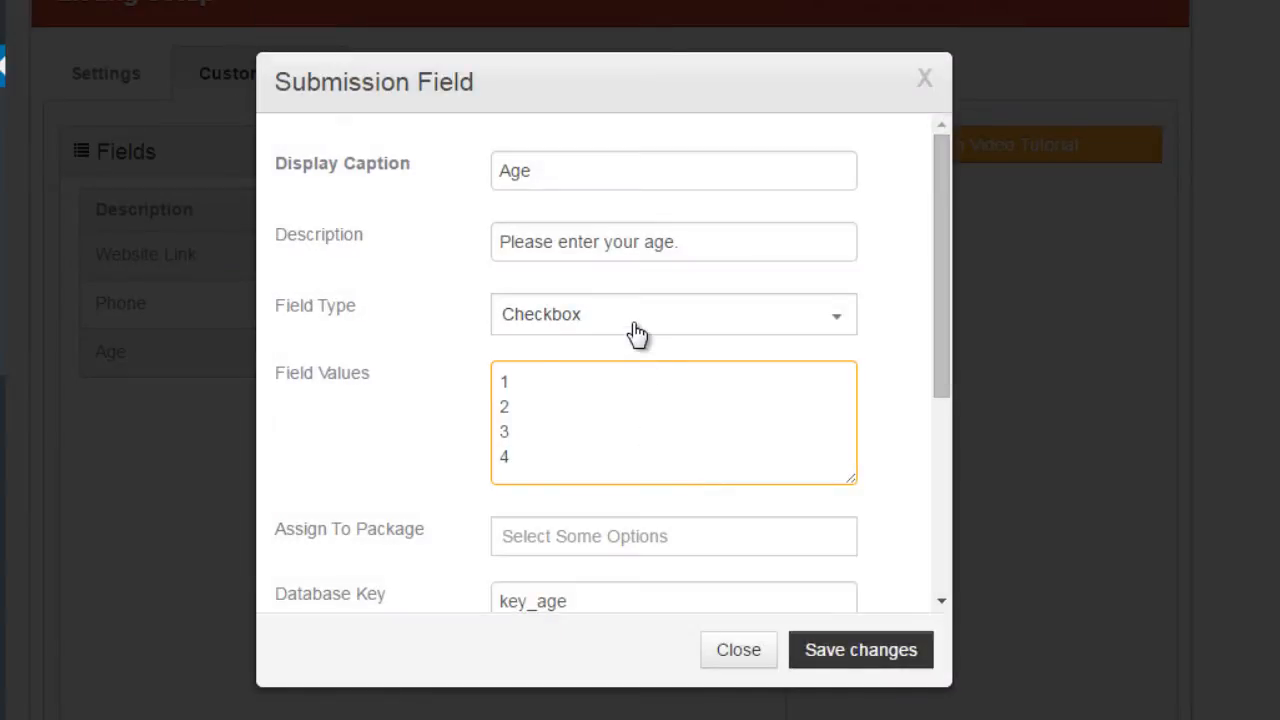
pyautogui.click(636, 334)
pyautogui.click(621, 448)
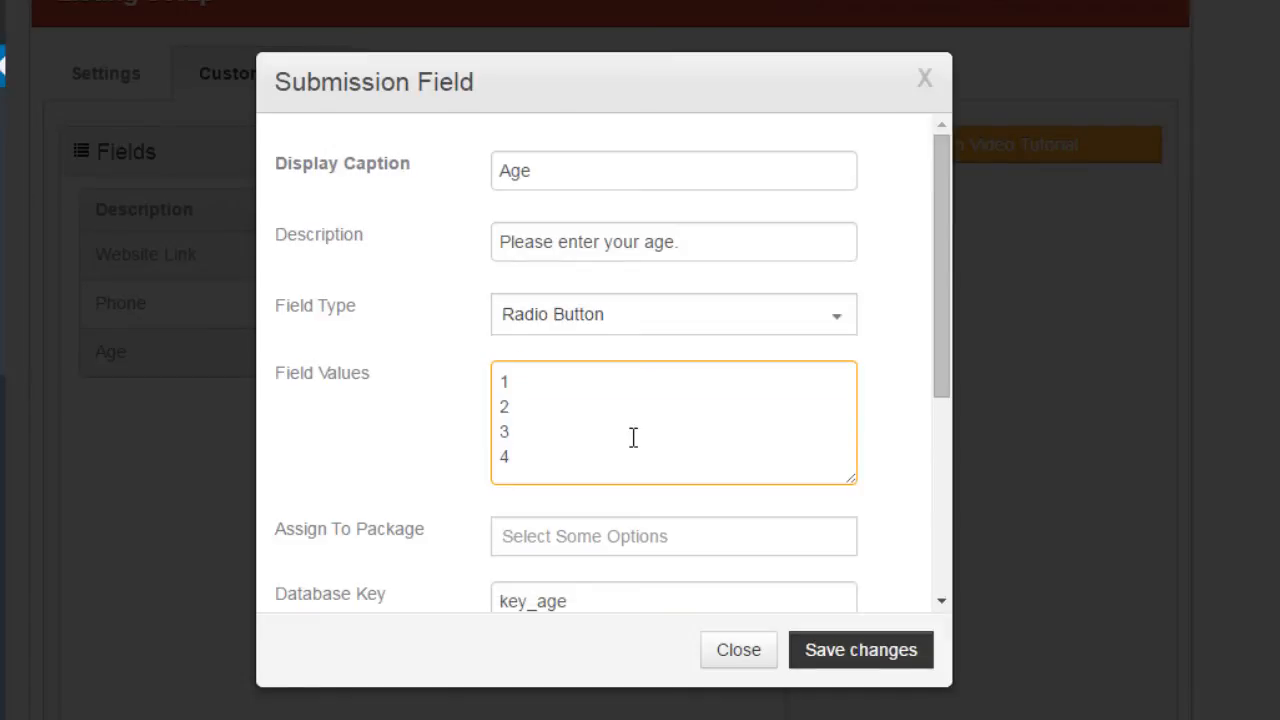
pyautogui.click(876, 662)
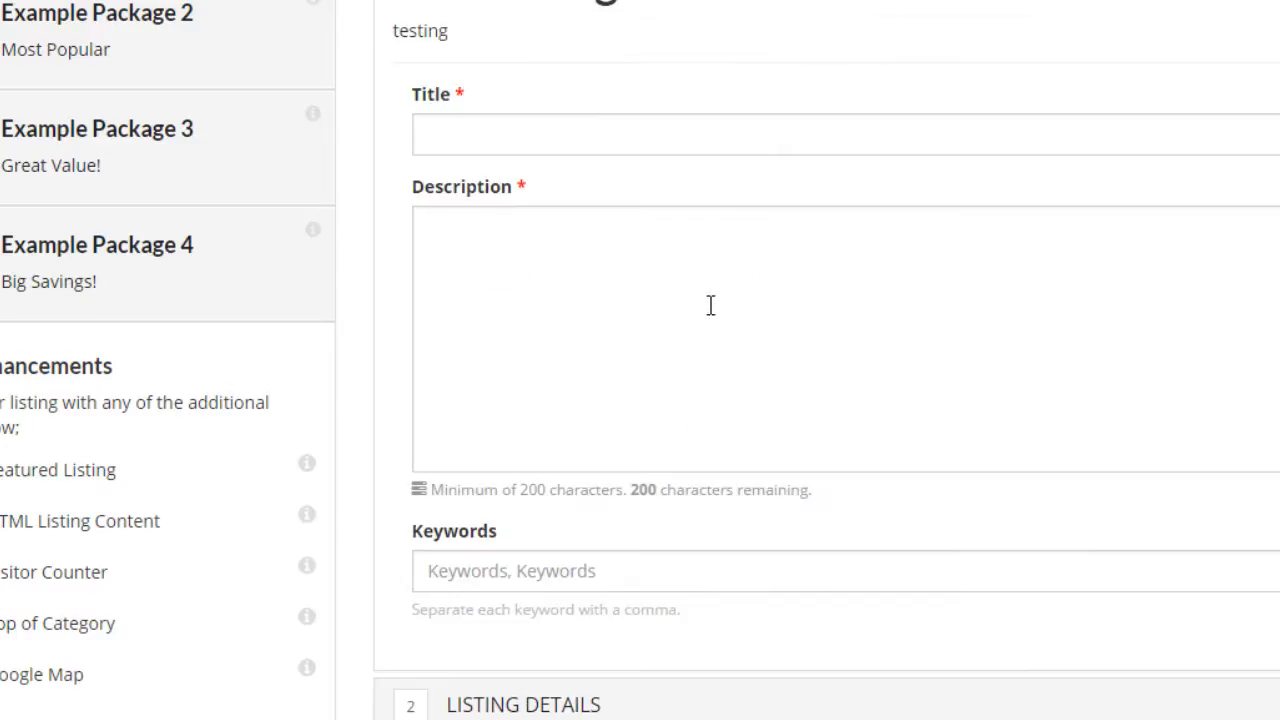
# - Open Listing Details on the Add Listing page and test selecting each of the Age radio buttons 1 to 4
pyautogui.scroll(-3, 697, 320)
pyautogui.click(534, 462)
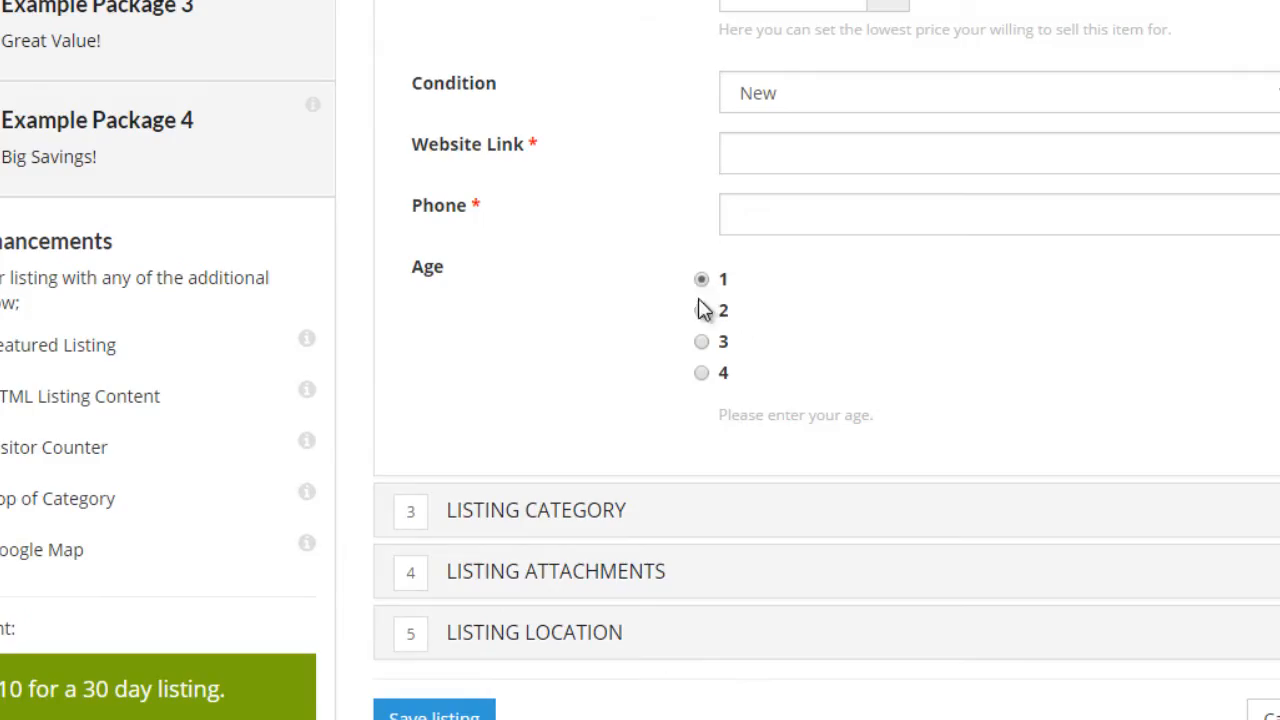
pyautogui.click(702, 311)
pyautogui.click(702, 341)
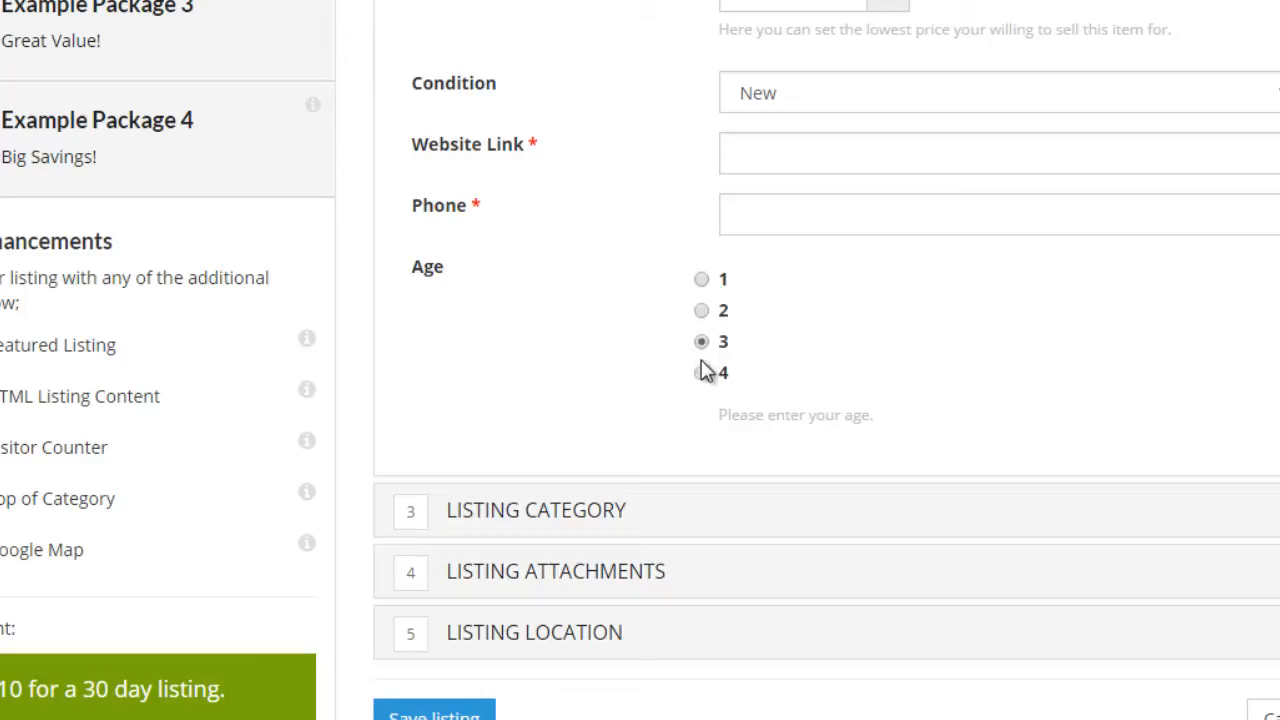
pyautogui.click(702, 372)
pyautogui.click(701, 282)
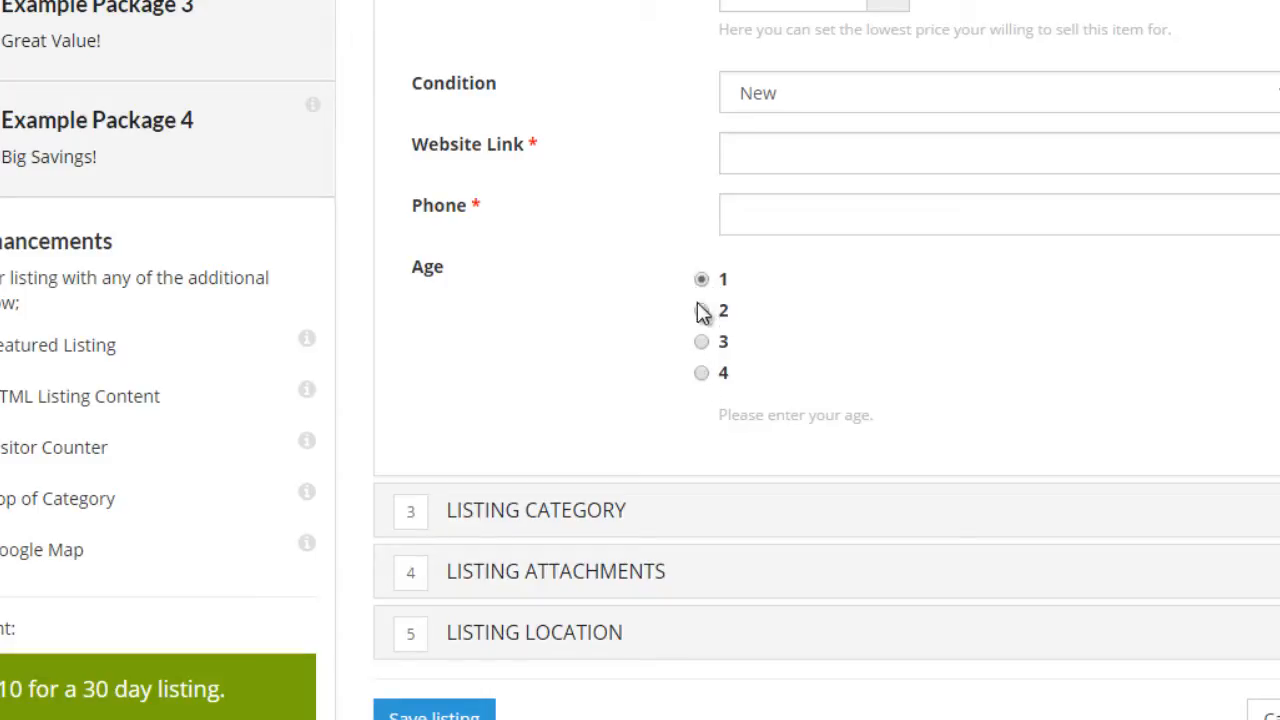
pyautogui.click(702, 311)
pyautogui.click(702, 281)
pyautogui.click(702, 311)
pyautogui.click(702, 342)
pyautogui.click(703, 370)
pyautogui.click(702, 280)
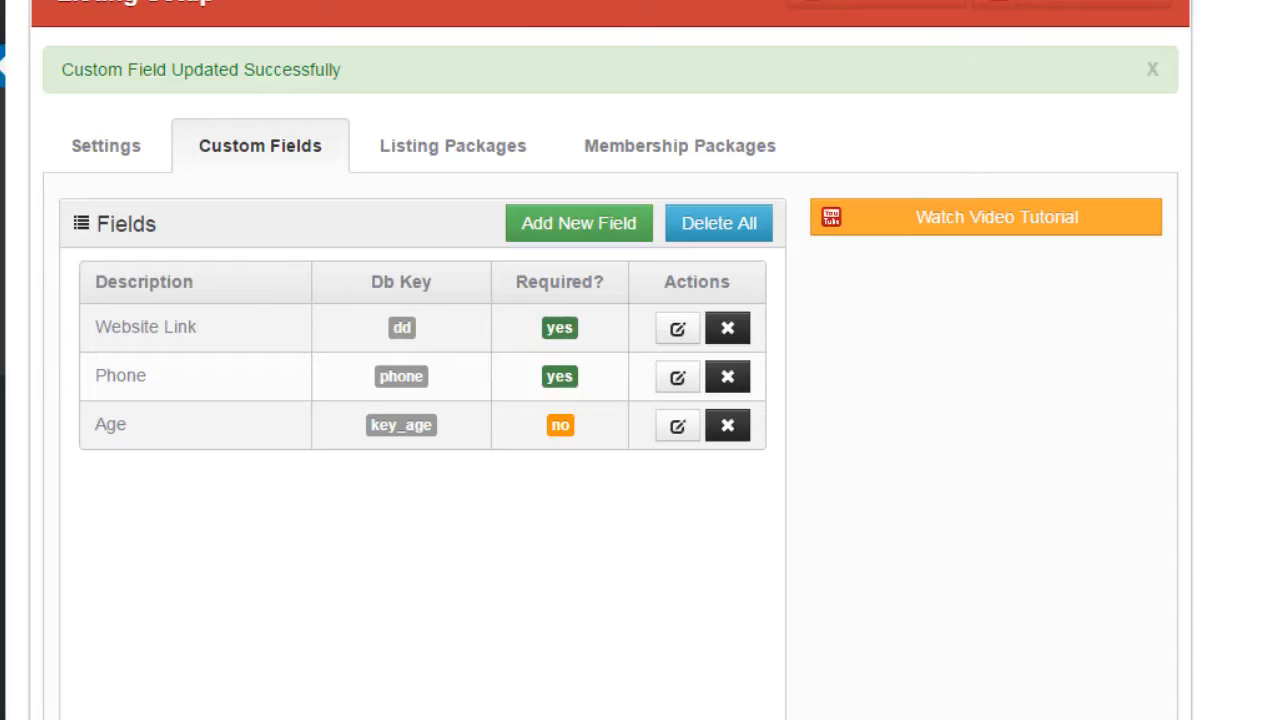
# - Change the Age custom field's type to Selection and save it
pyautogui.click(678, 432)
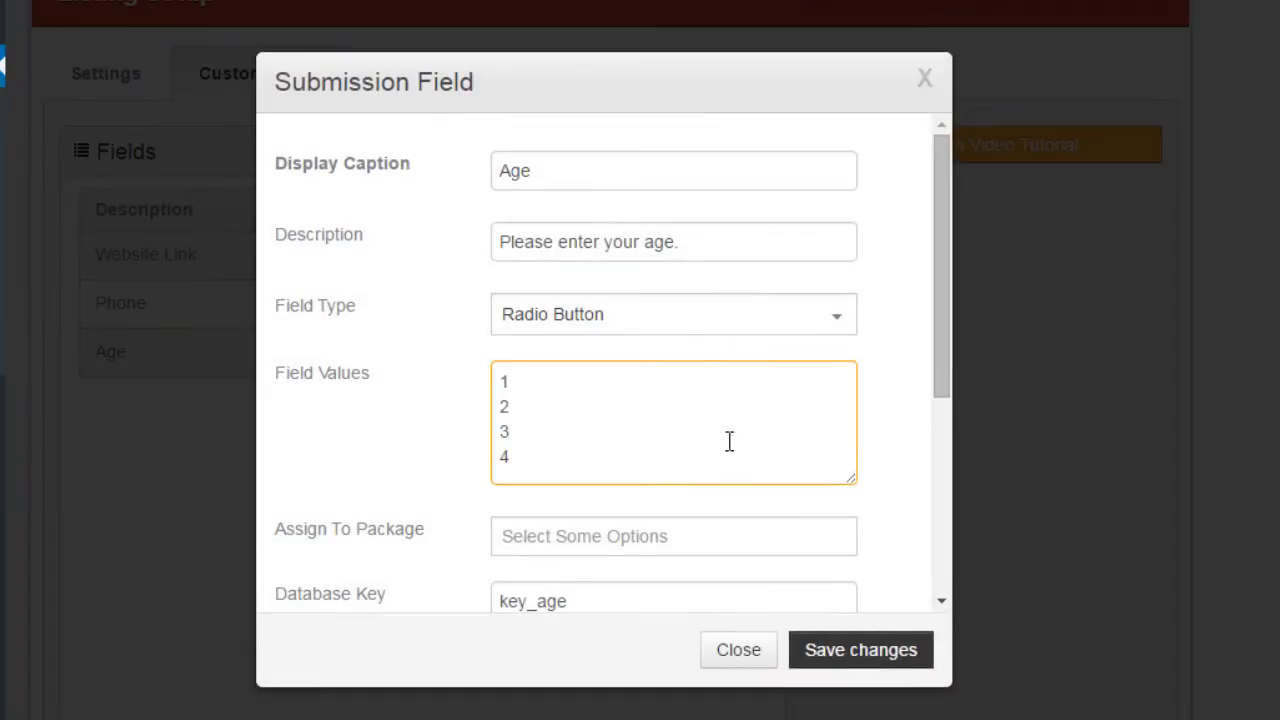
pyautogui.click(664, 318)
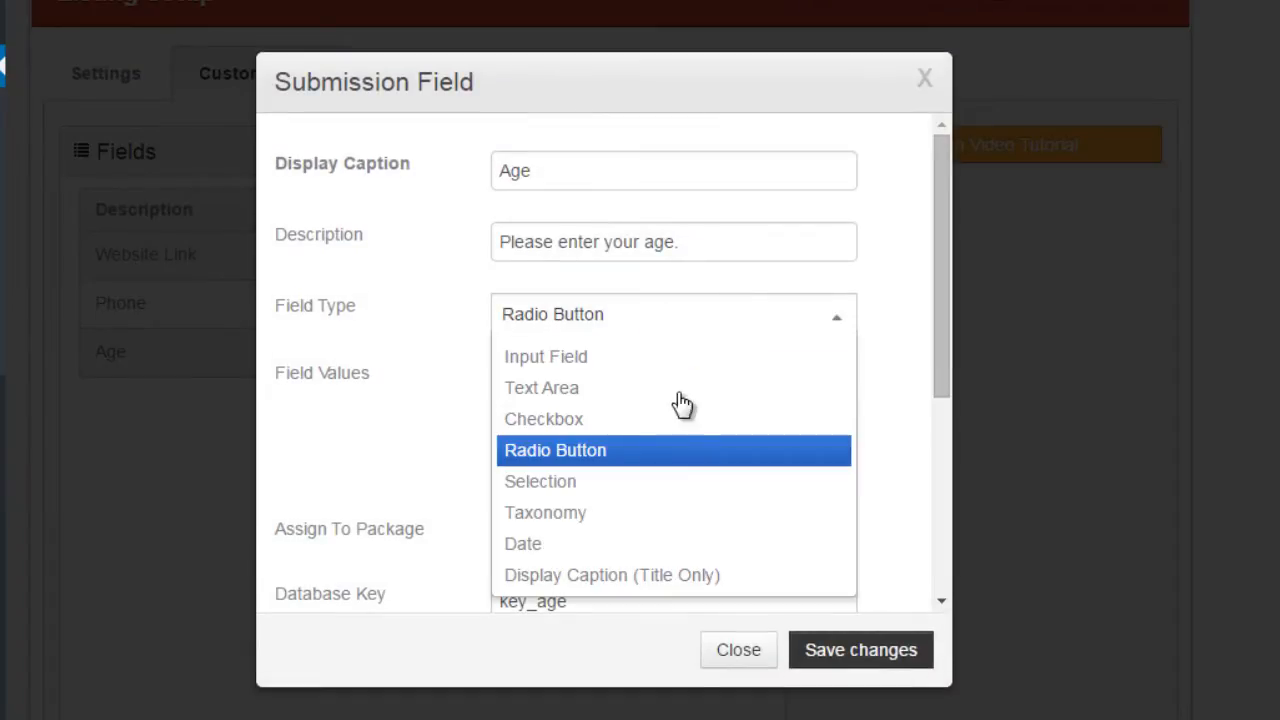
pyautogui.click(684, 484)
pyautogui.click(890, 655)
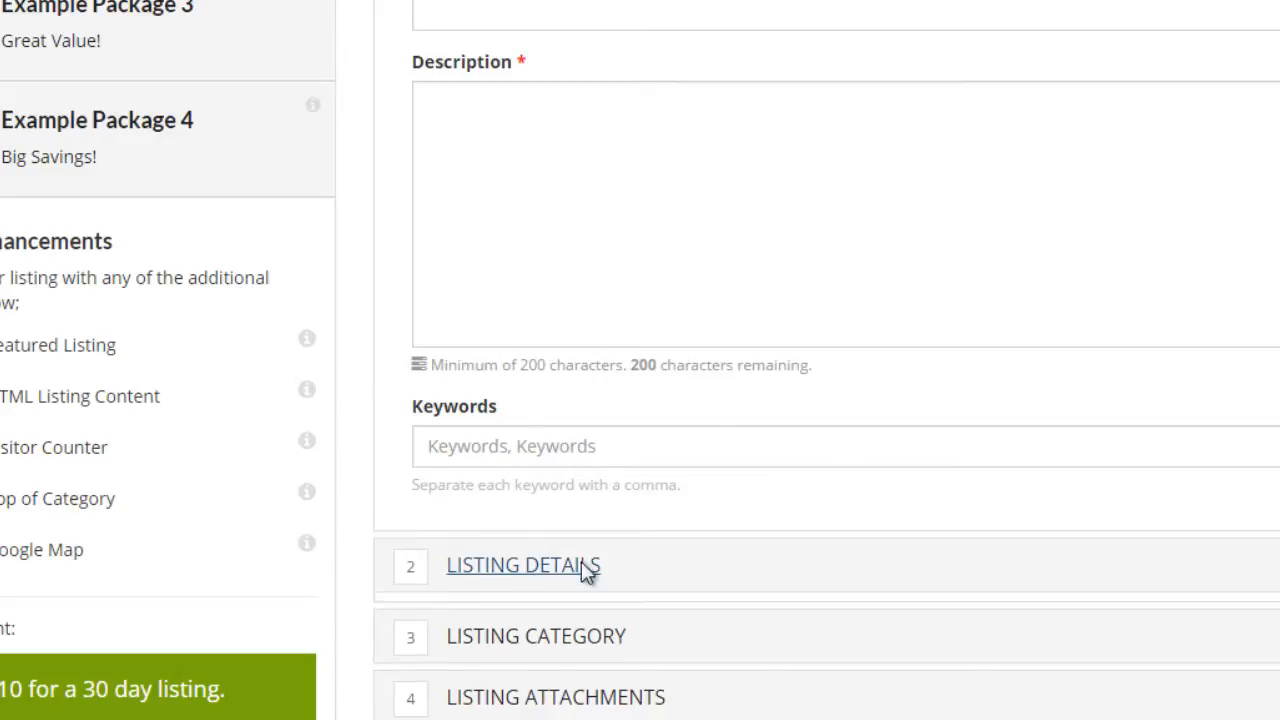
# - Open Listing Details on the Add Listing page and try choosing 2, 3 and 4 in the Age selection list
pyautogui.click(586, 574)
pyautogui.click(771, 292)
pyautogui.click(769, 290)
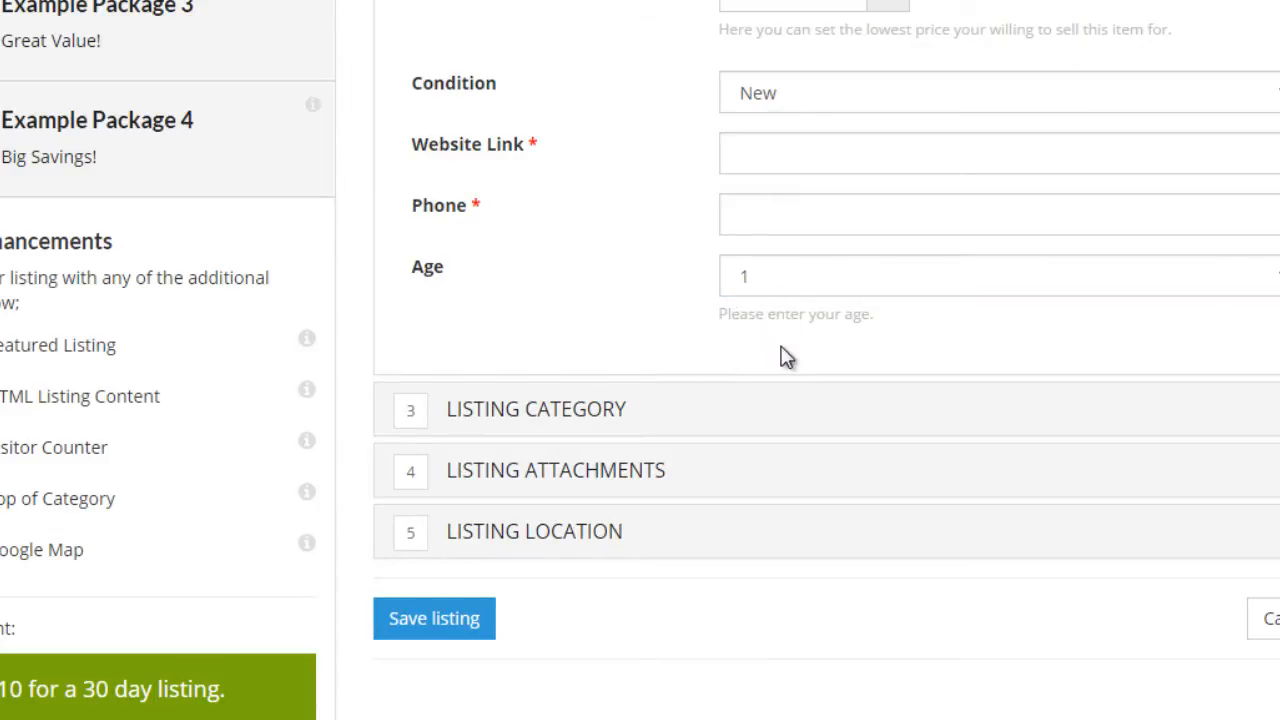
pyautogui.click(888, 273)
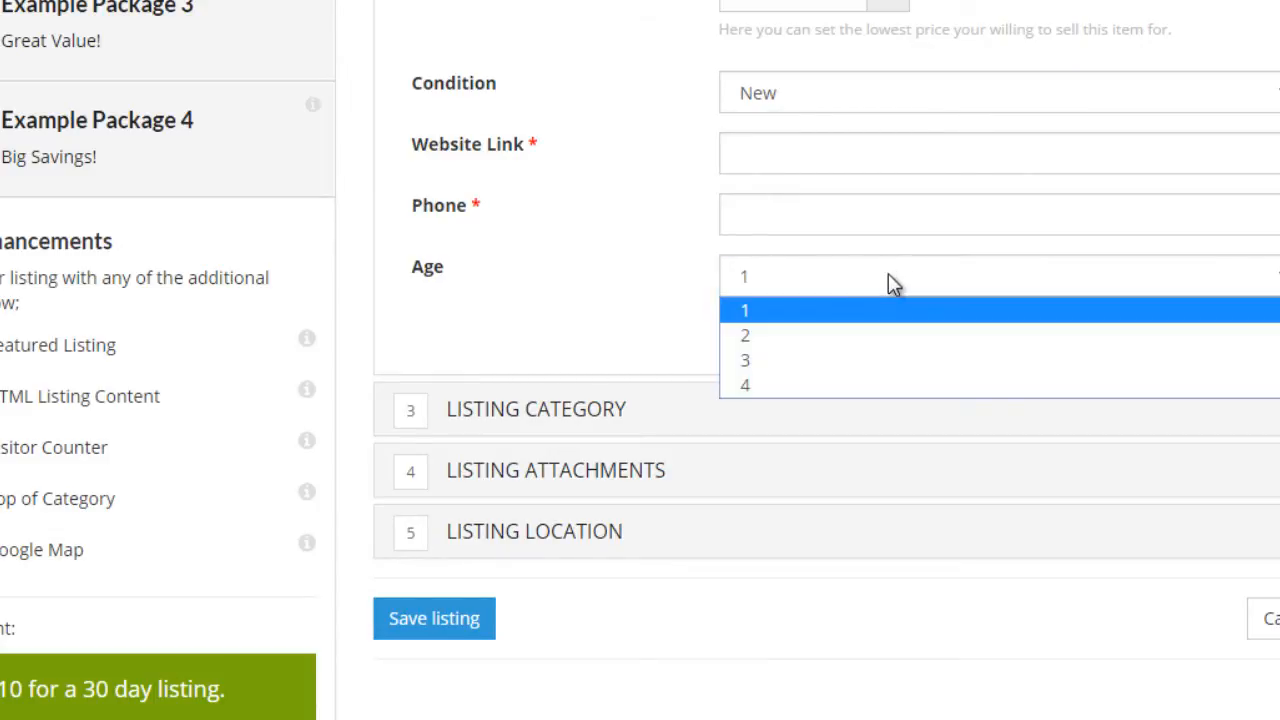
pyautogui.click(889, 340)
pyautogui.click(800, 283)
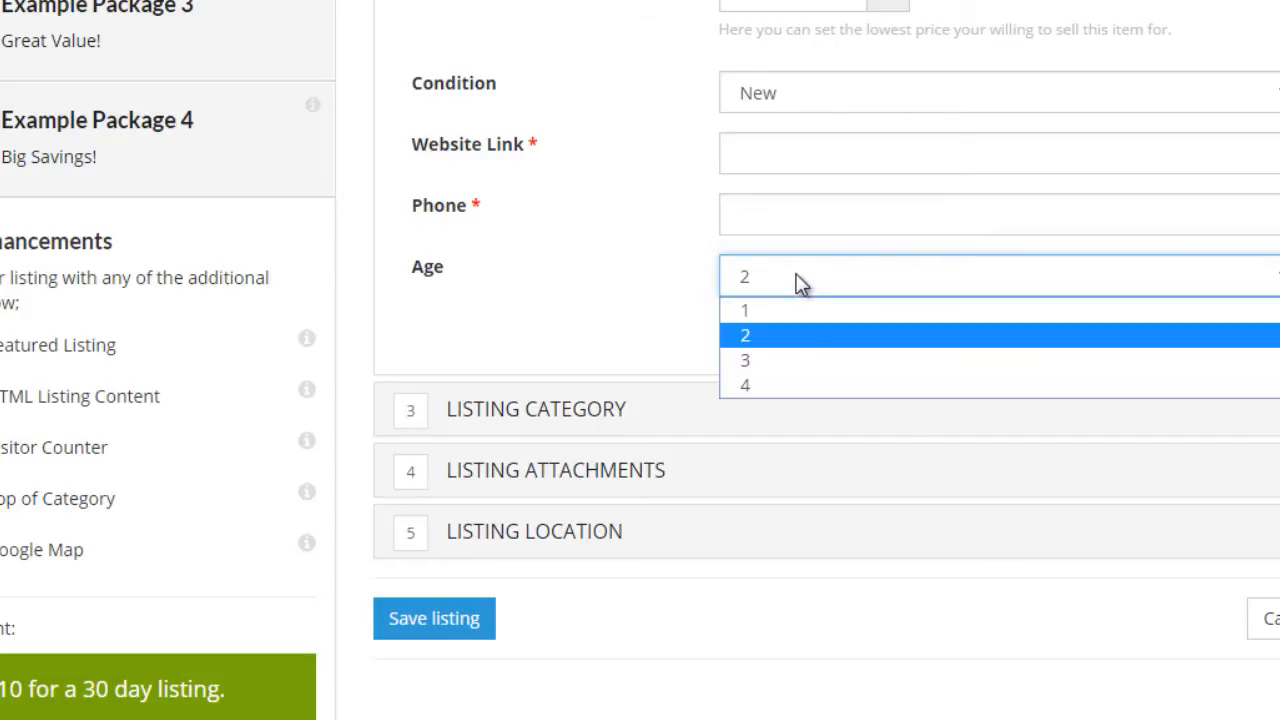
pyautogui.click(794, 362)
pyautogui.click(795, 288)
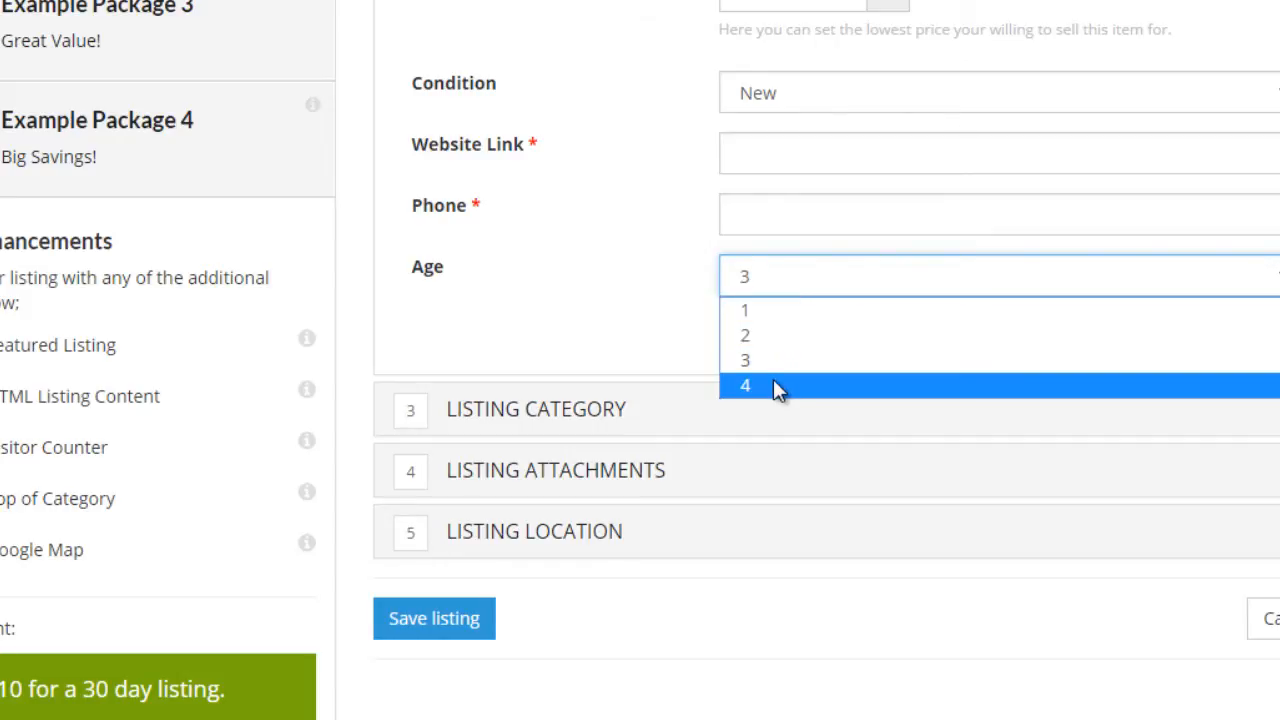
pyautogui.click(774, 386)
pyautogui.click(772, 283)
pyautogui.click(775, 312)
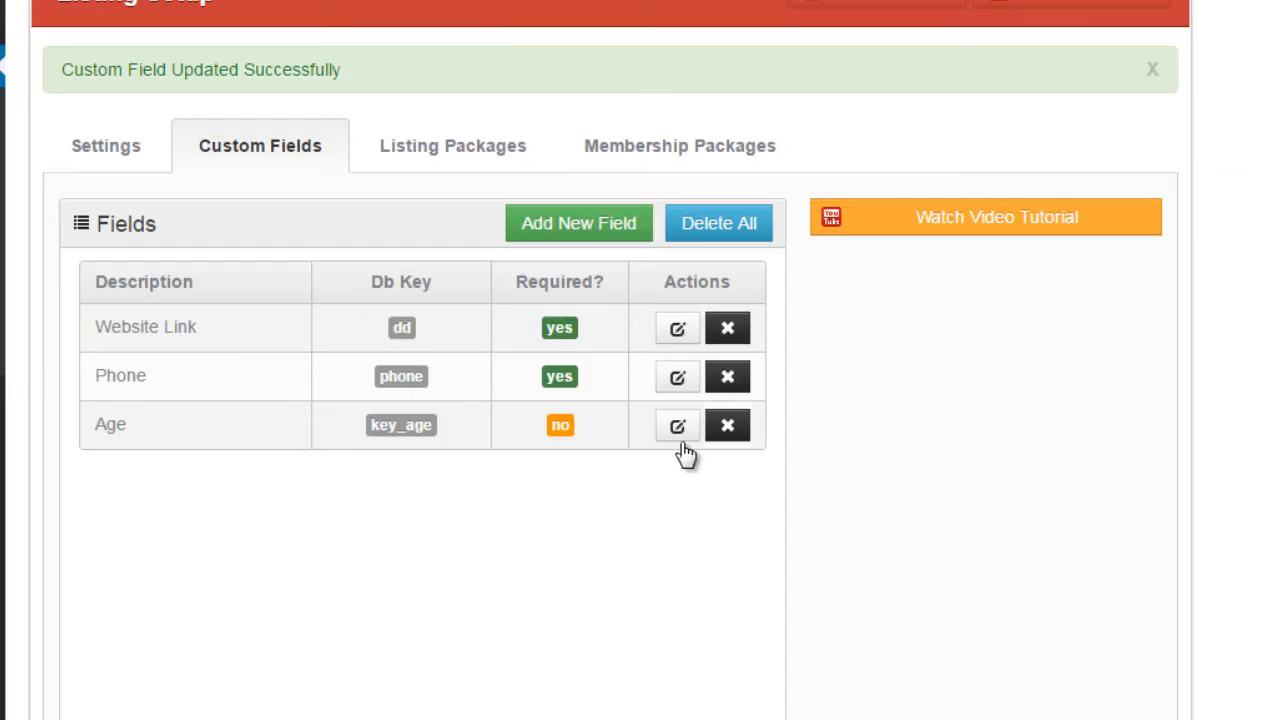
# - Open the Age custom field for editing and change its type to Taxonomy
pyautogui.scroll(-1, 692, 450)
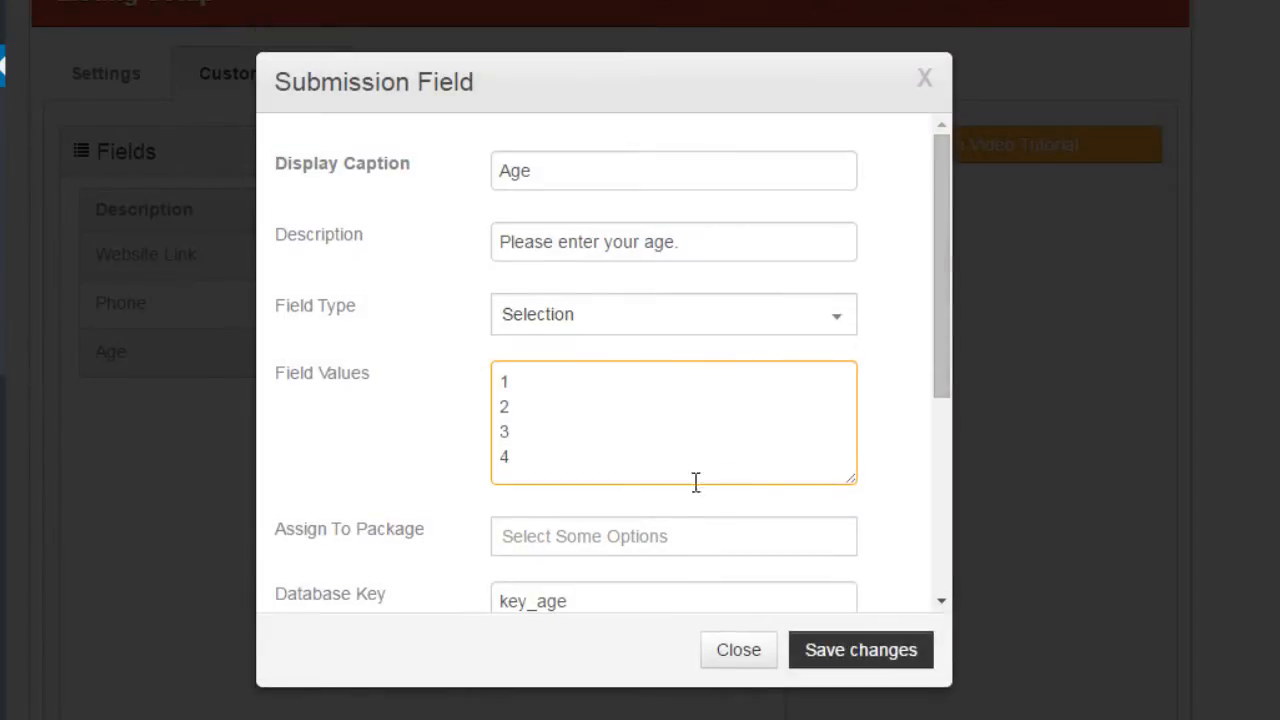
pyautogui.scroll(-2, 718, 451)
pyautogui.click(634, 200)
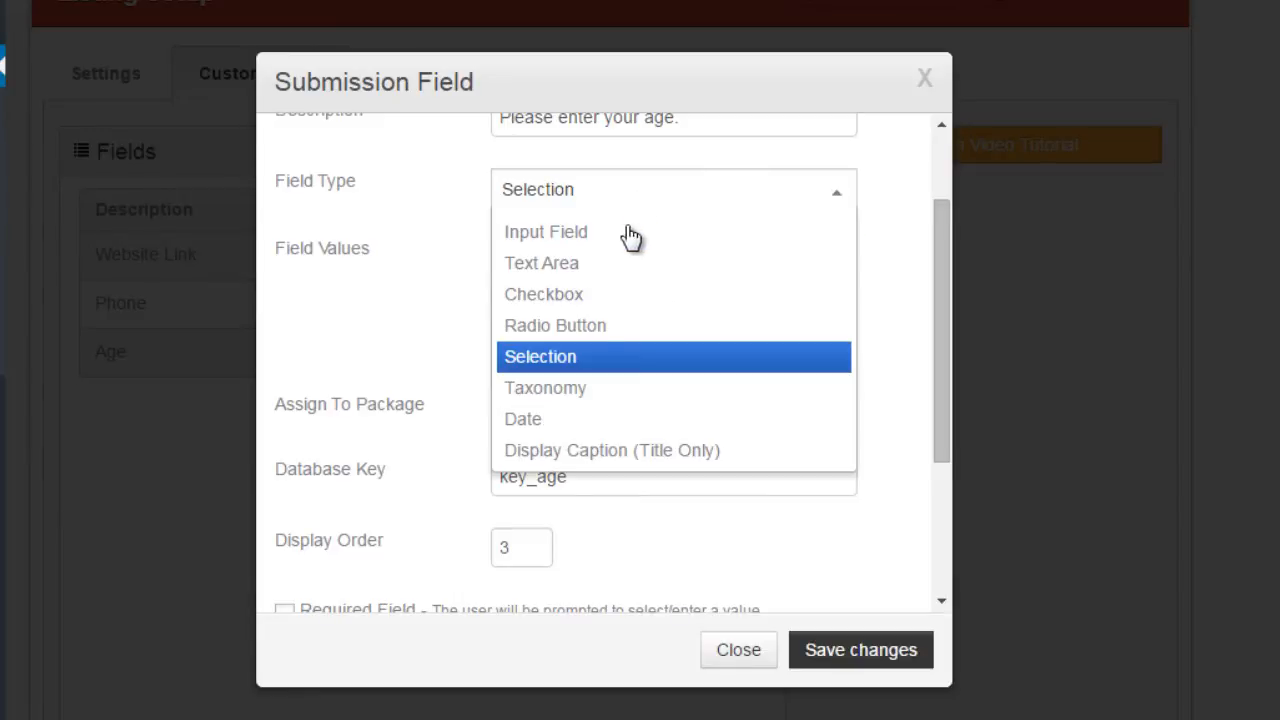
pyautogui.click(622, 229)
pyautogui.click(619, 202)
pyautogui.click(636, 387)
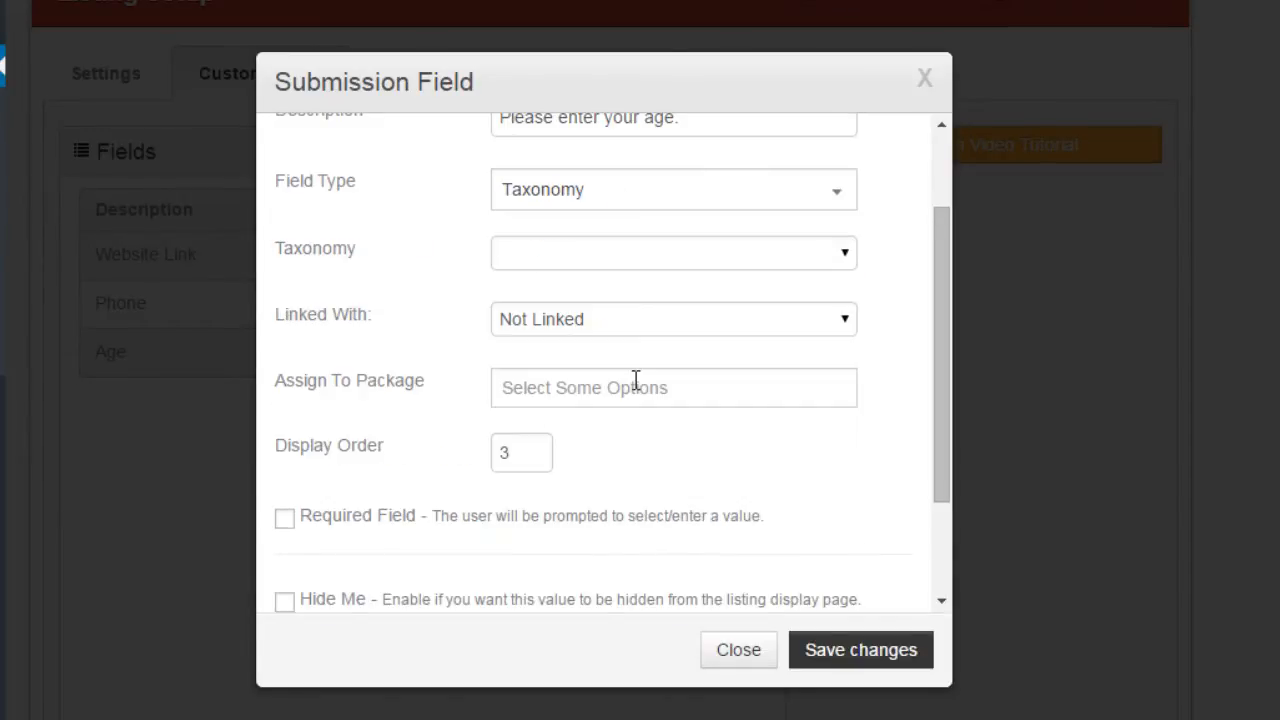
pyautogui.scroll(2, 622, 332)
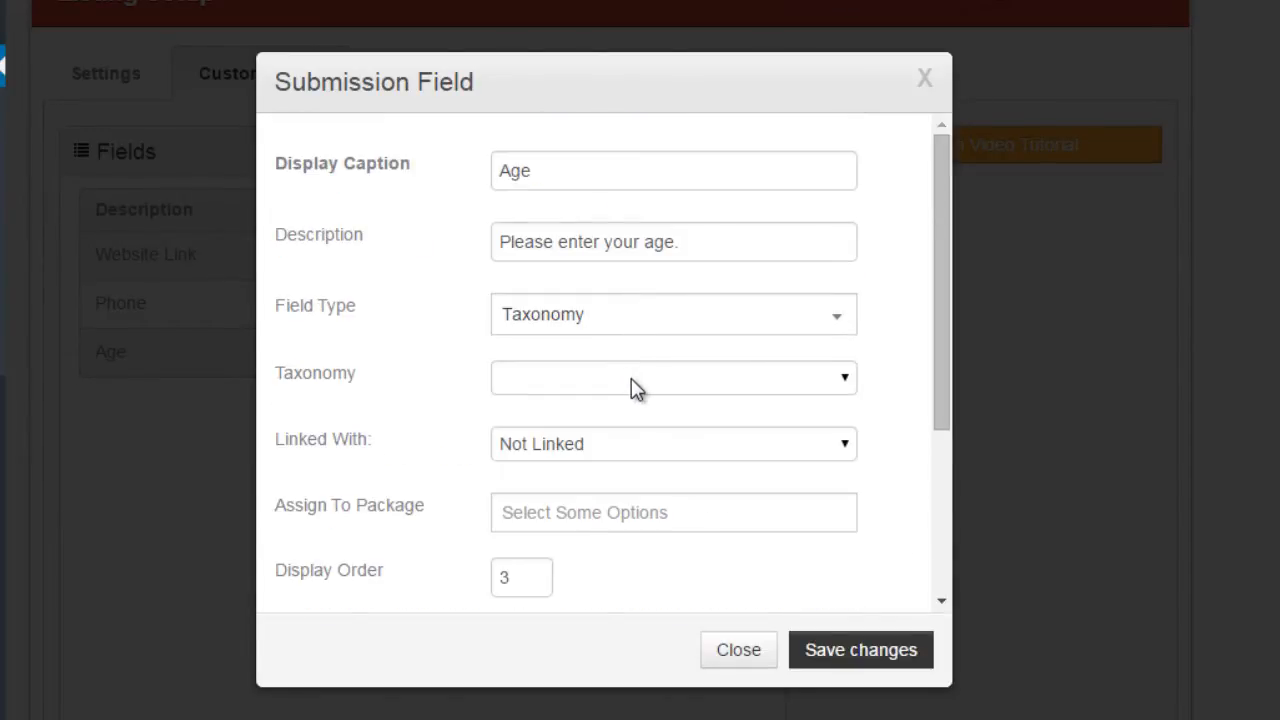
# - Review the choices offered for the Age field's Taxonomy and Linked With settings without selecting any
pyautogui.click(631, 387)
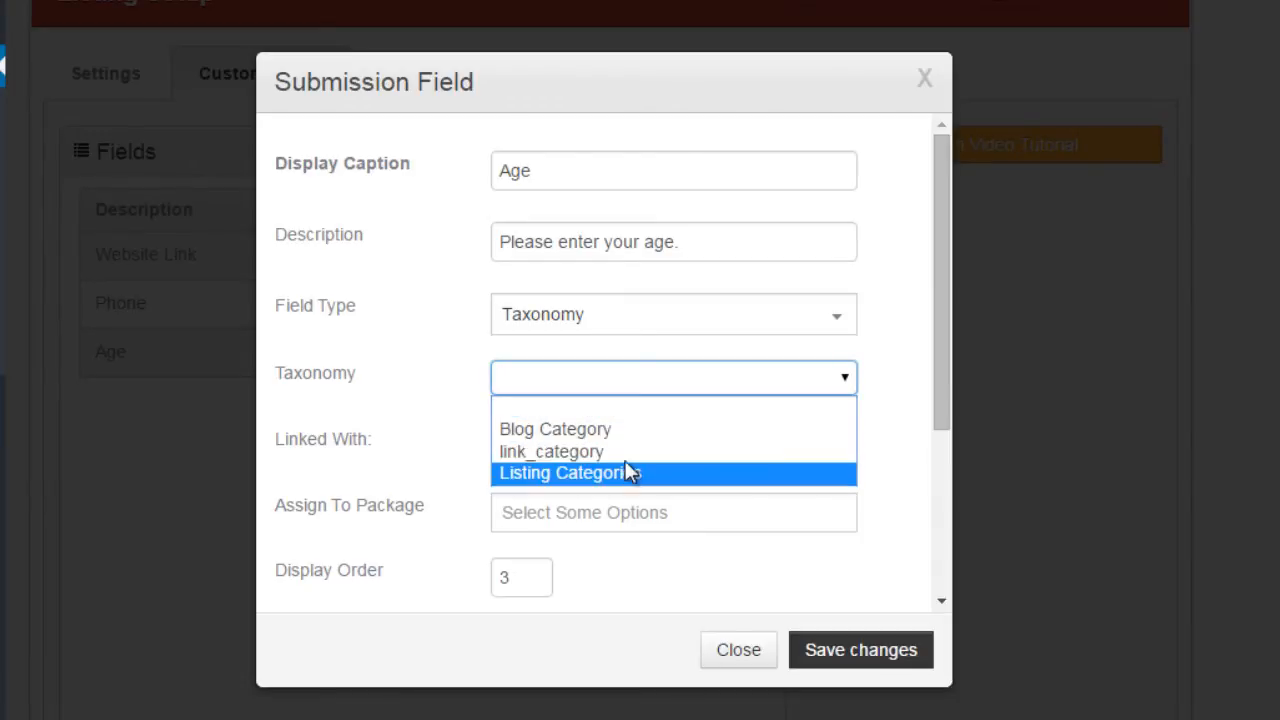
pyautogui.click(415, 360)
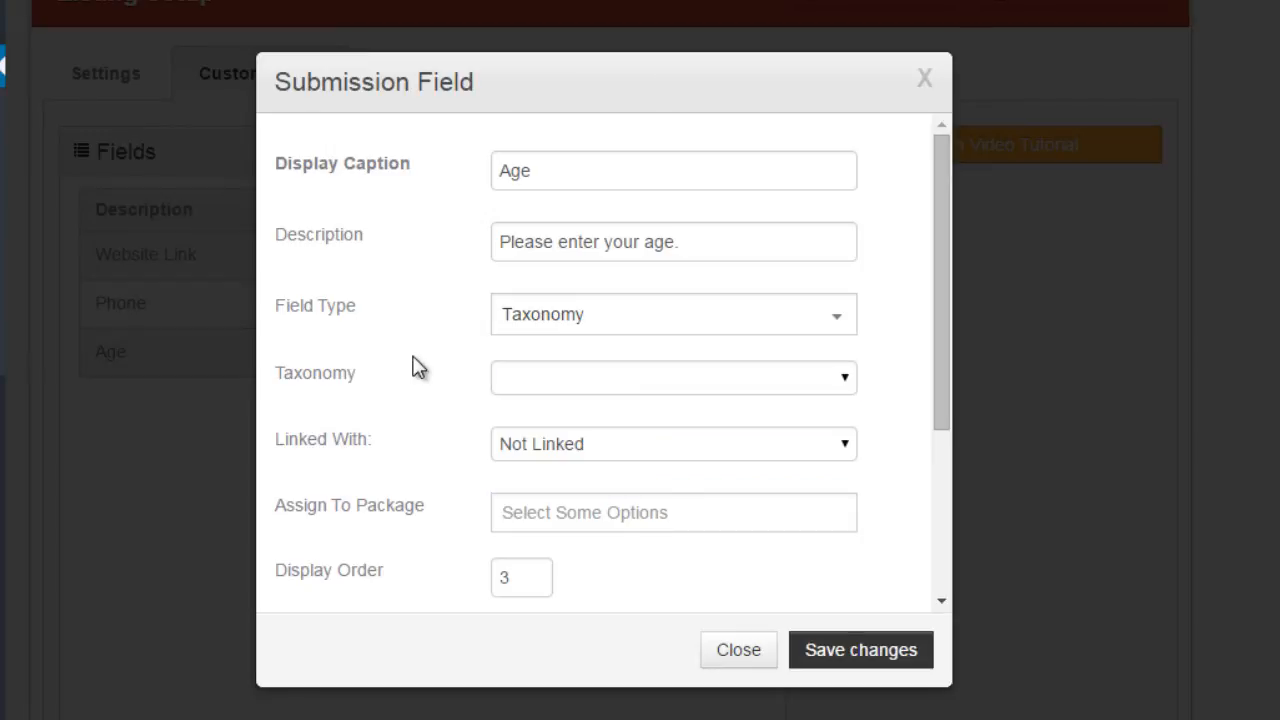
pyautogui.click(510, 383)
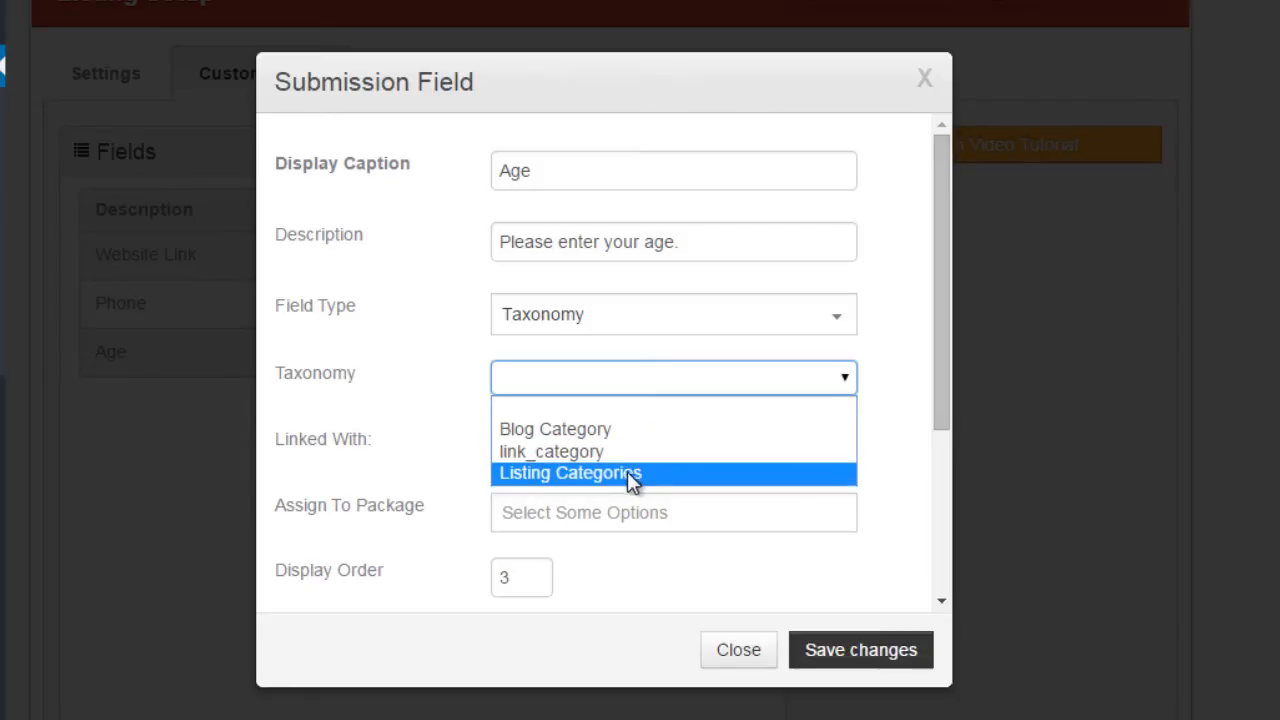
pyautogui.click(397, 408)
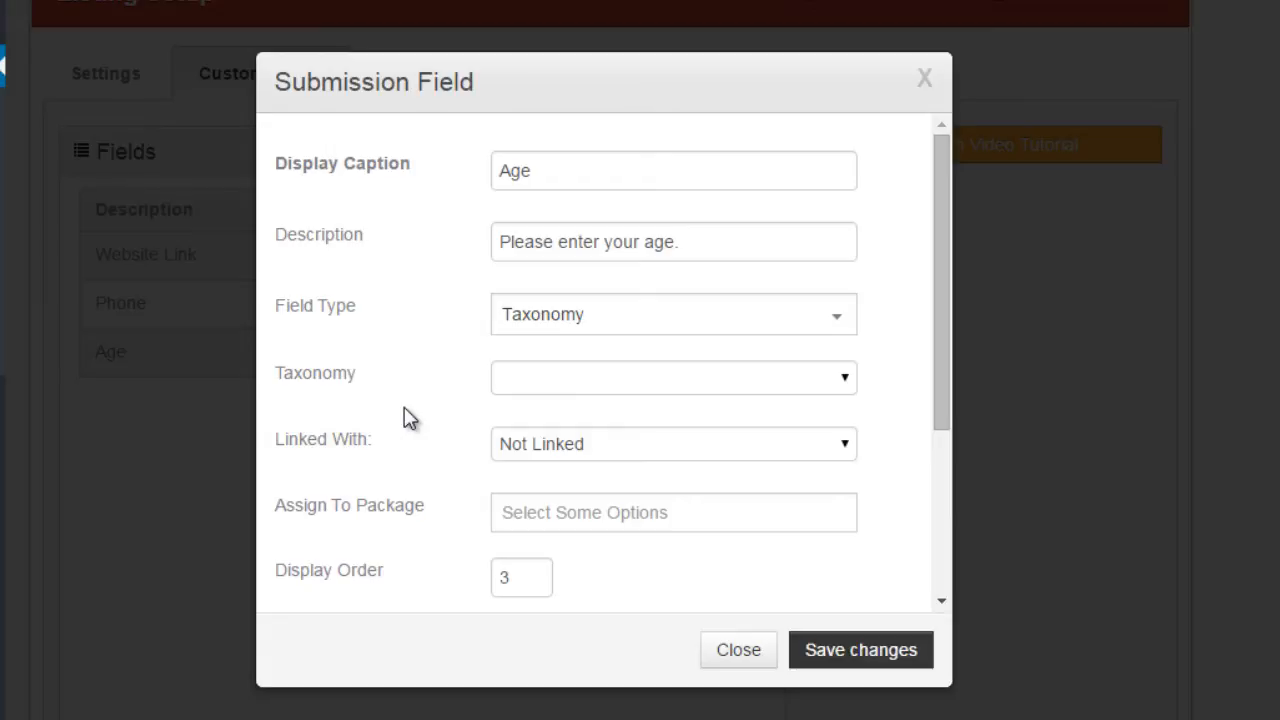
pyautogui.click(590, 452)
pyautogui.click(465, 408)
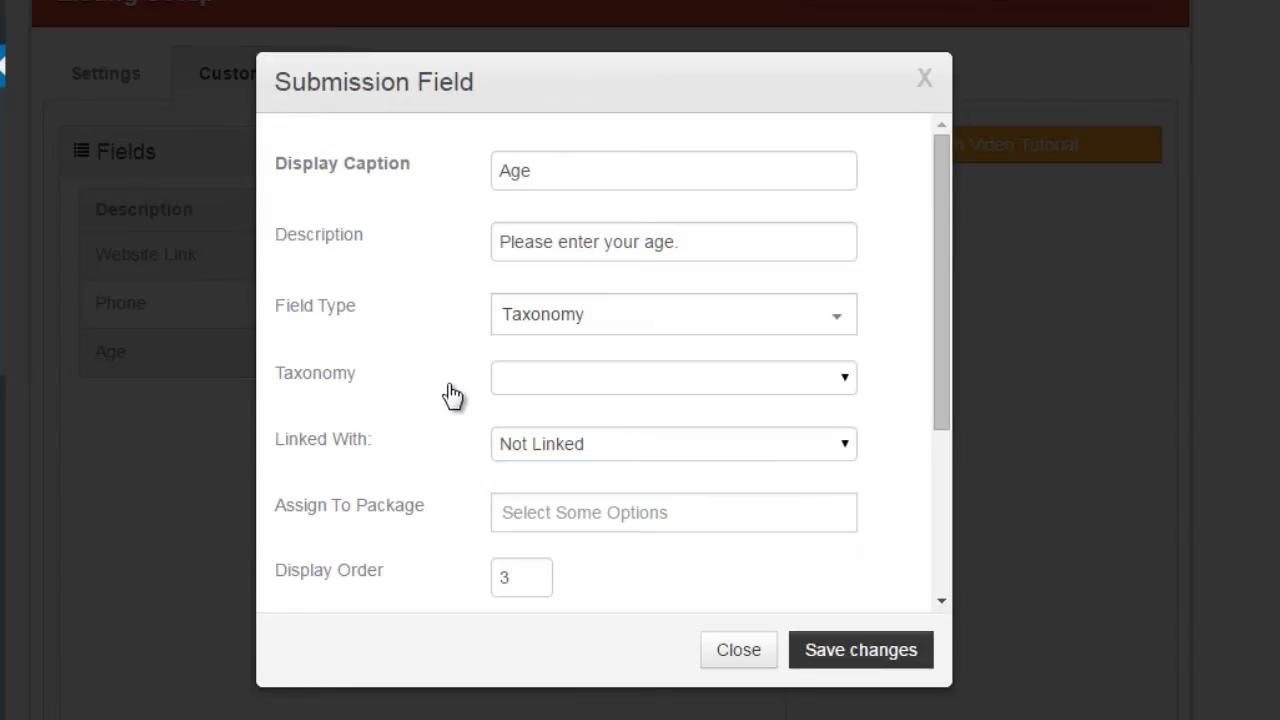
# - Set the Age field's taxonomy to Listing Categories and save the field
pyautogui.click(600, 388)
pyautogui.click(623, 480)
pyautogui.click(857, 655)
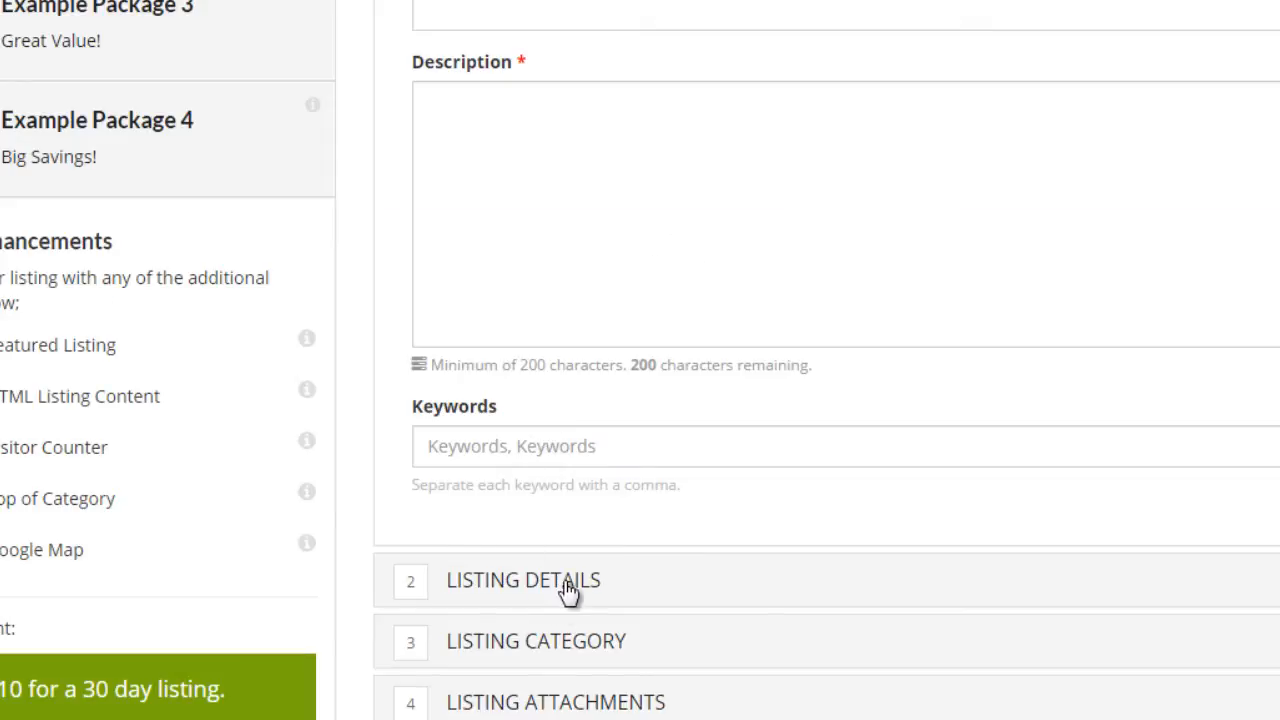
# - Open Listing Details on the Add Listing page and look through the categories and subcategories offered in the Age list
pyautogui.click(569, 591)
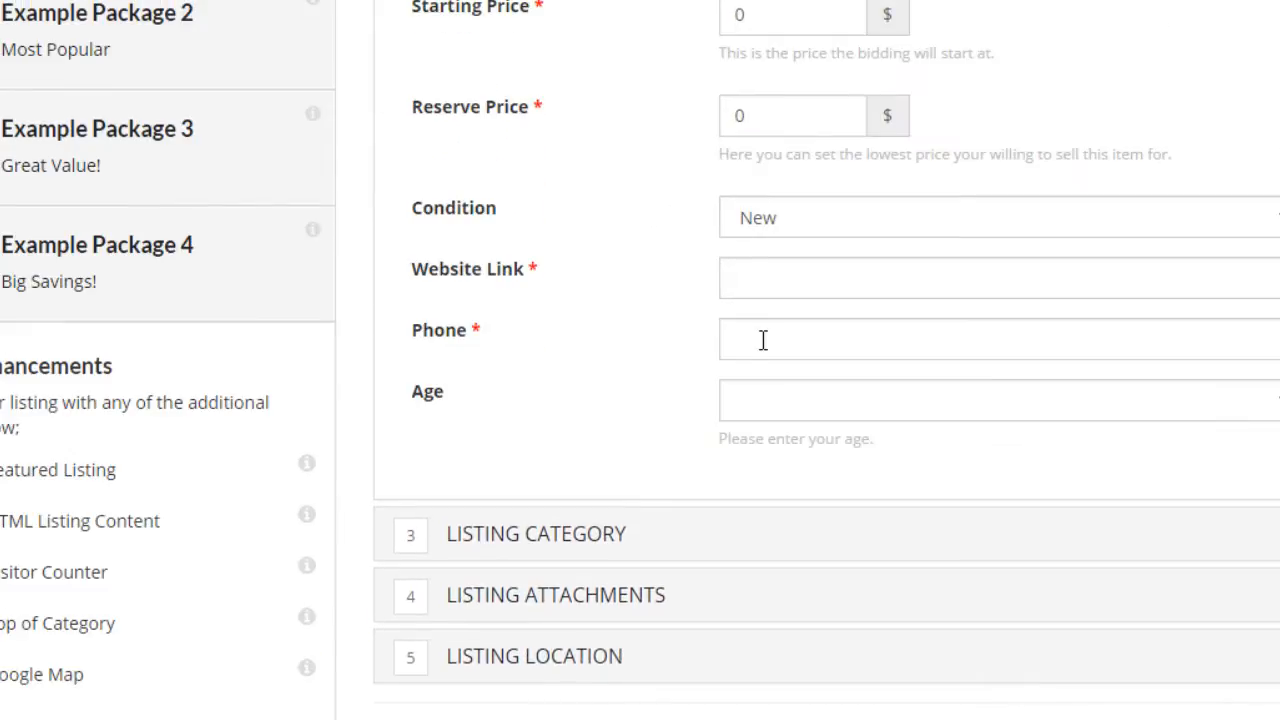
pyautogui.click(757, 396)
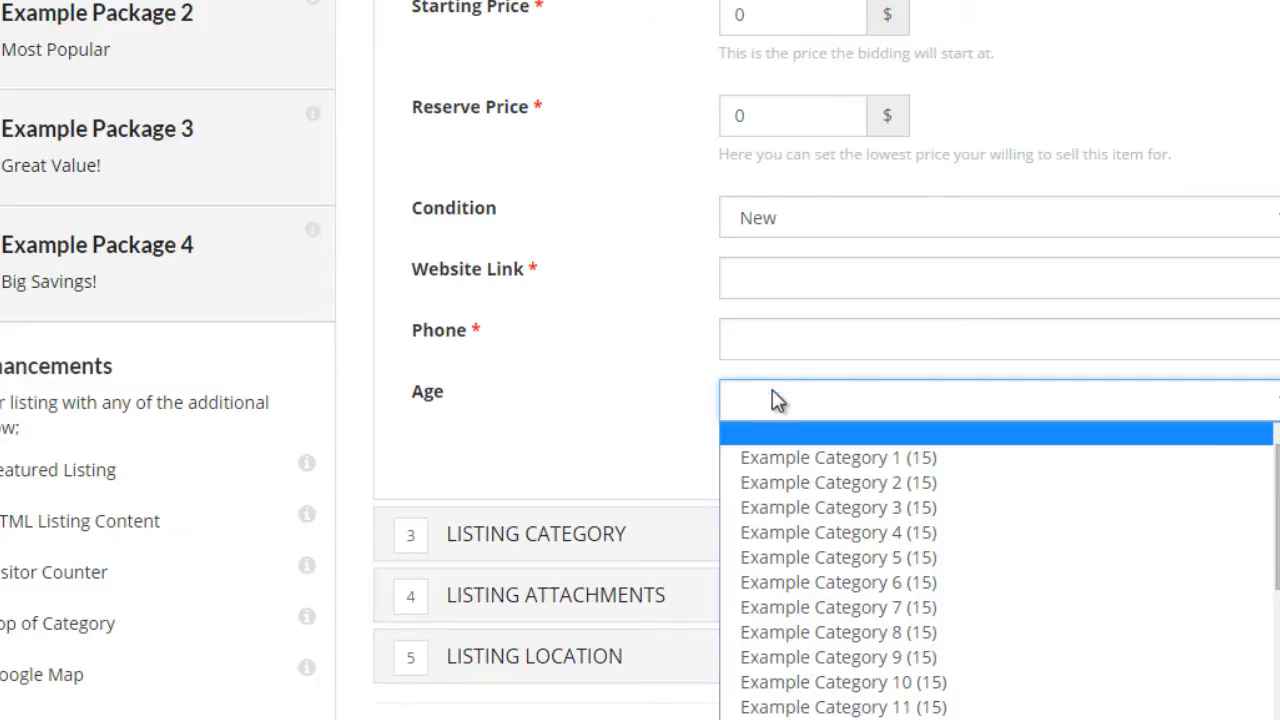
pyautogui.click(631, 397)
pyautogui.scroll(-1, 652, 395)
pyautogui.click(823, 276)
pyautogui.scroll(-3, 854, 449)
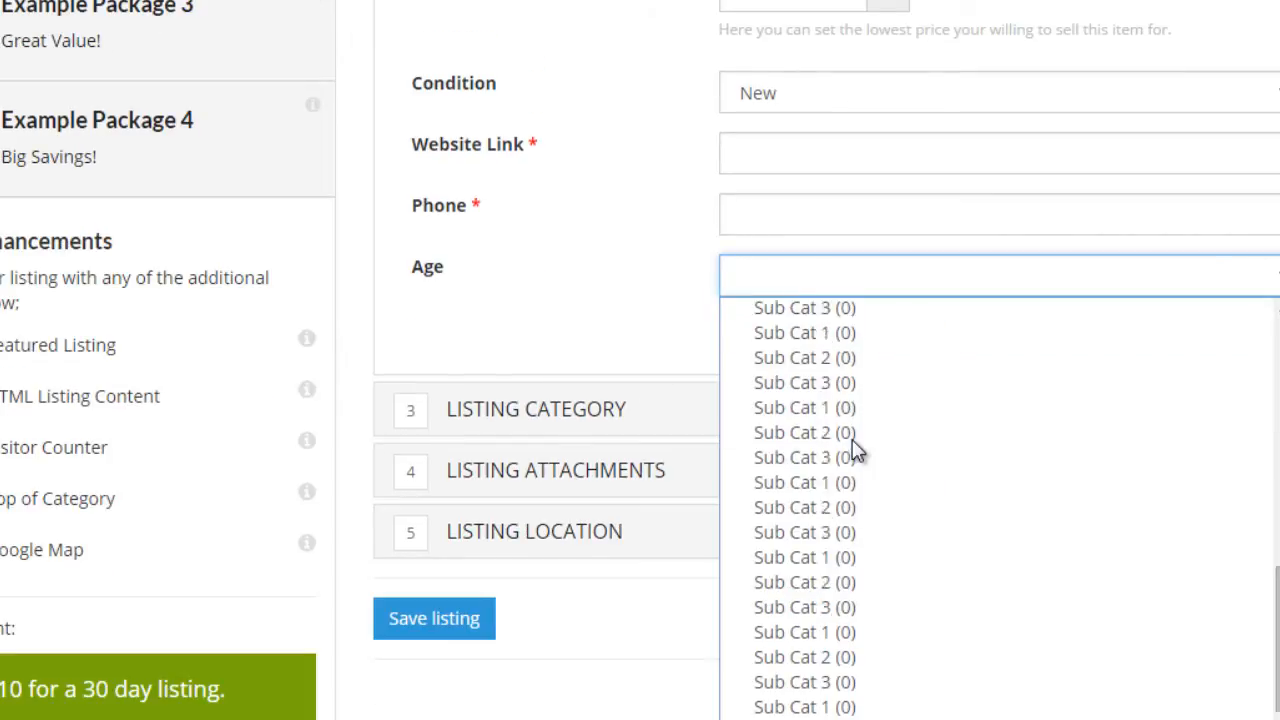
pyautogui.scroll(3, 857, 486)
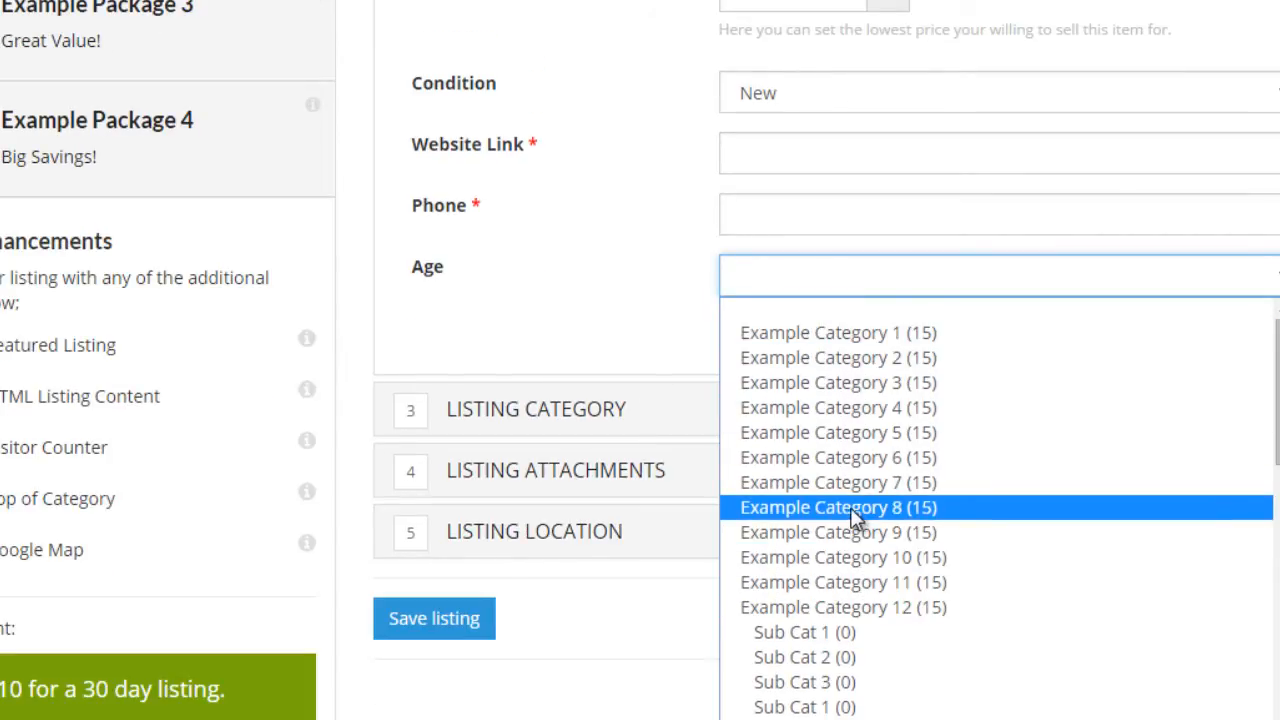
pyautogui.click(575, 300)
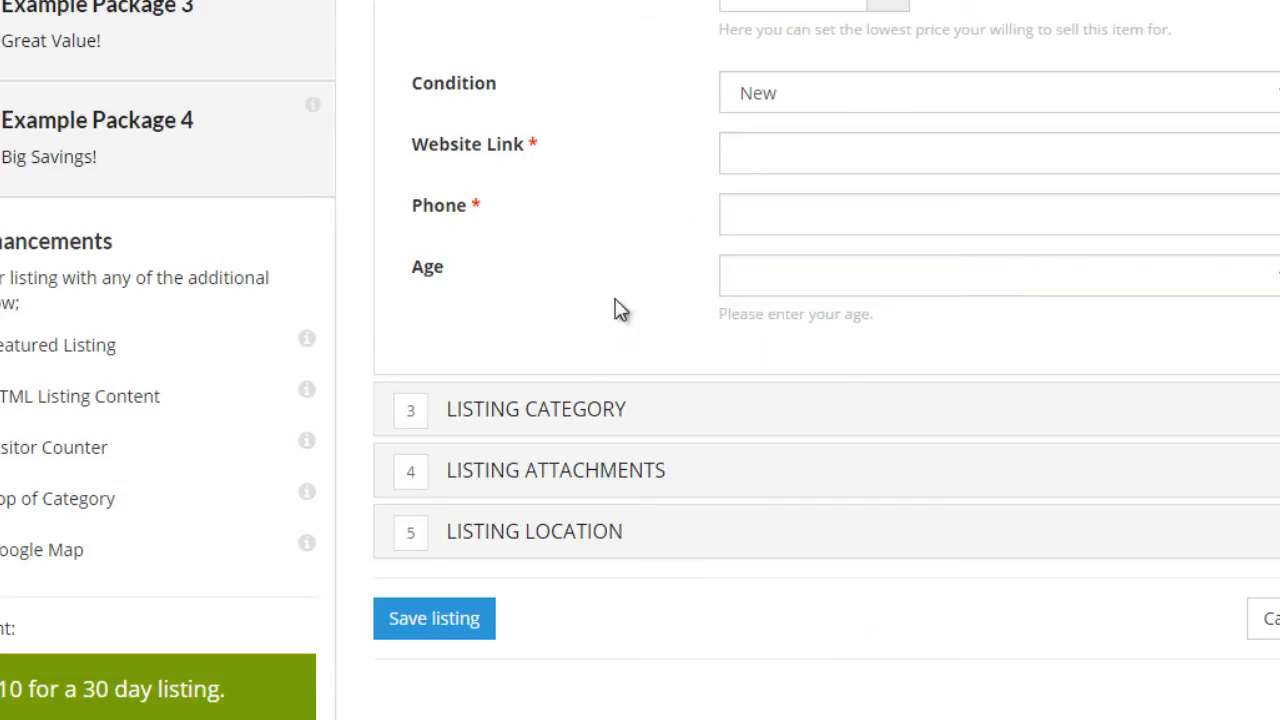
pyautogui.scroll(1, 785, 335)
pyautogui.click(790, 418)
pyautogui.click(680, 408)
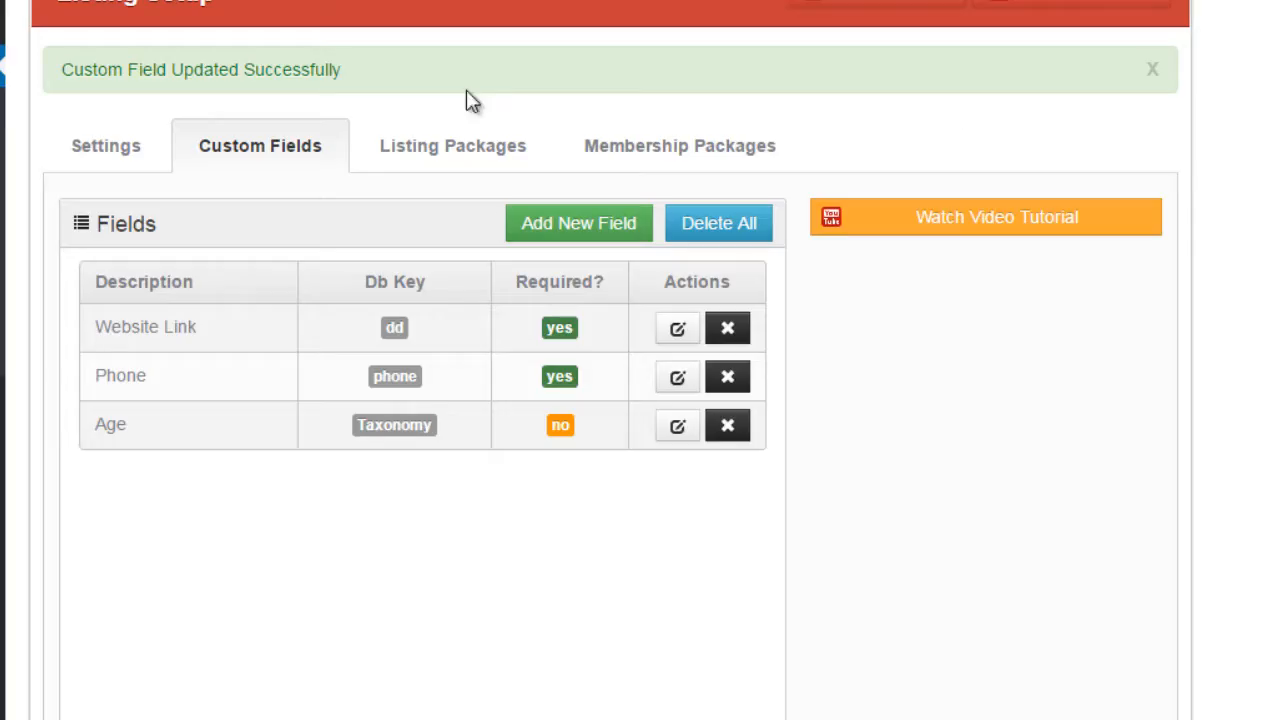
# - Change the Age custom field's type from Taxonomy to Date and save it
pyautogui.click(677, 426)
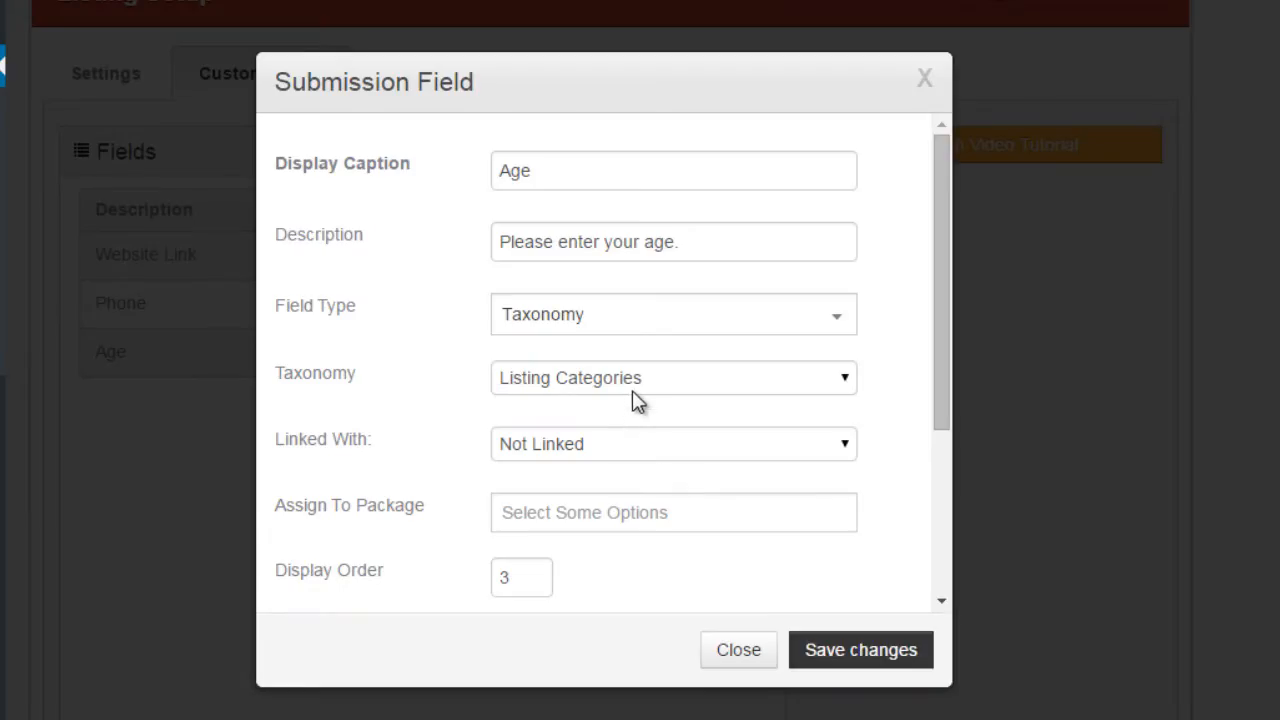
pyautogui.click(640, 392)
pyautogui.click(625, 380)
pyautogui.click(640, 326)
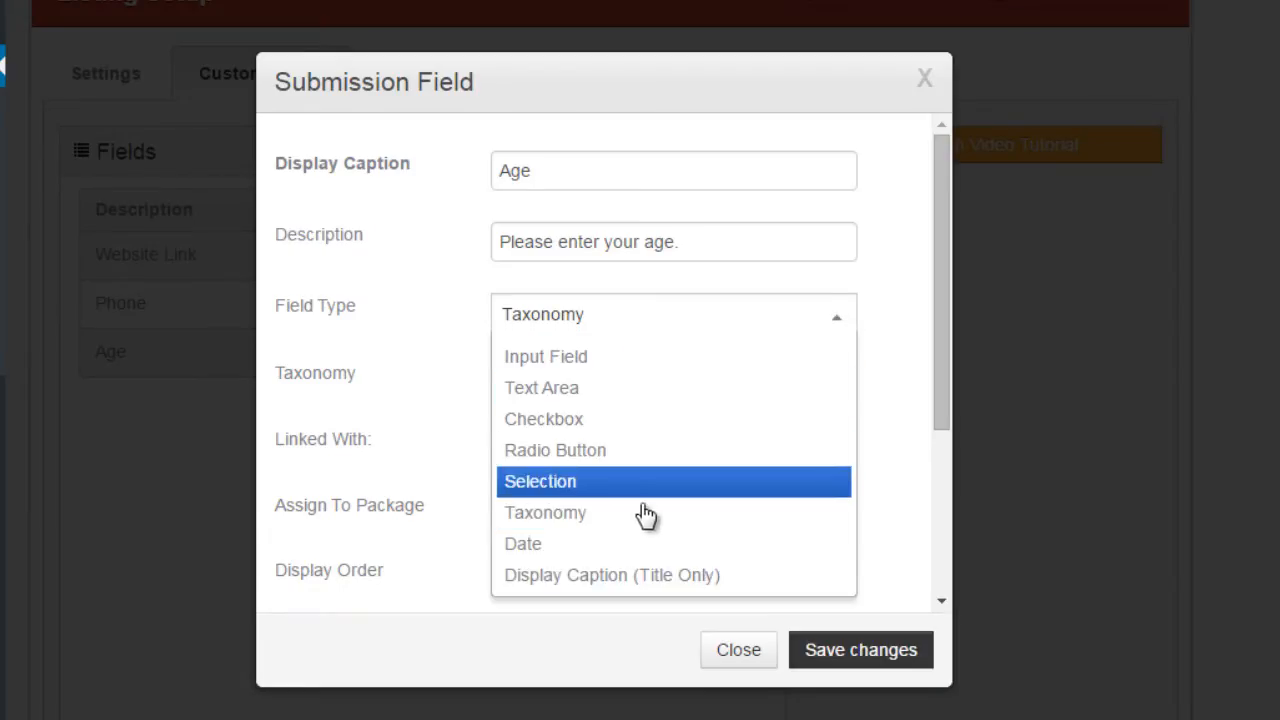
pyautogui.click(651, 546)
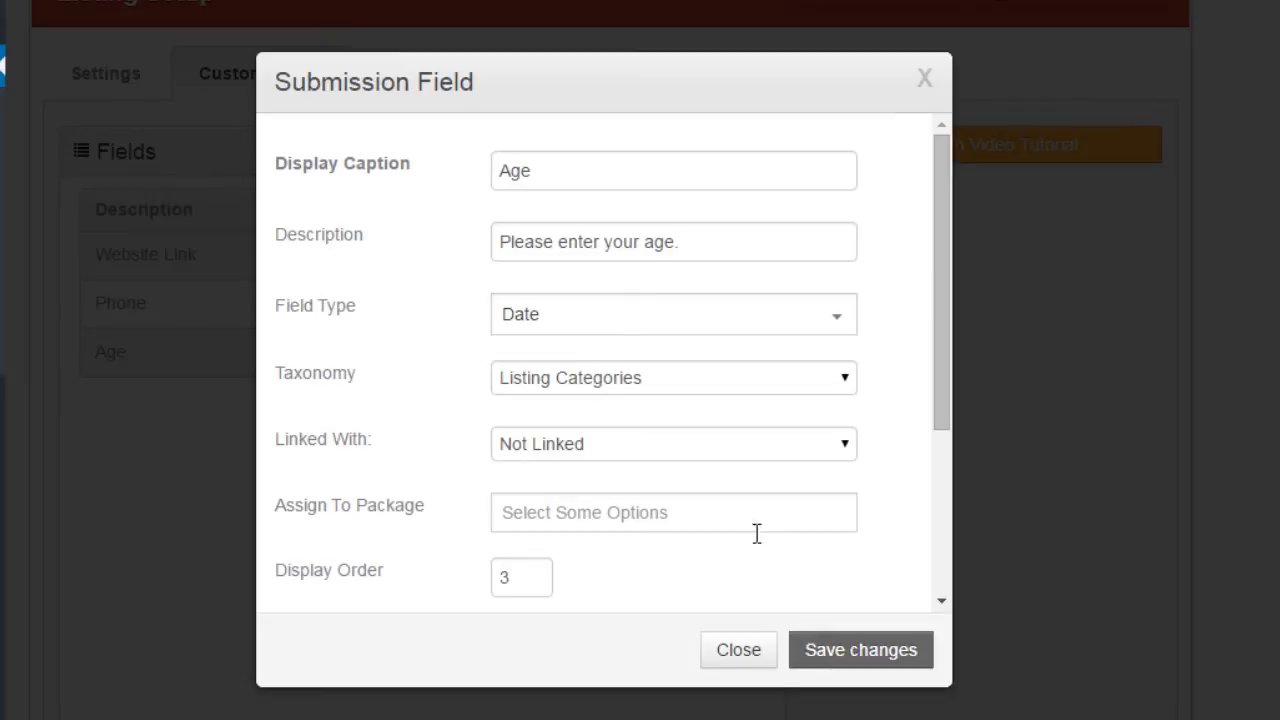
pyautogui.click(840, 648)
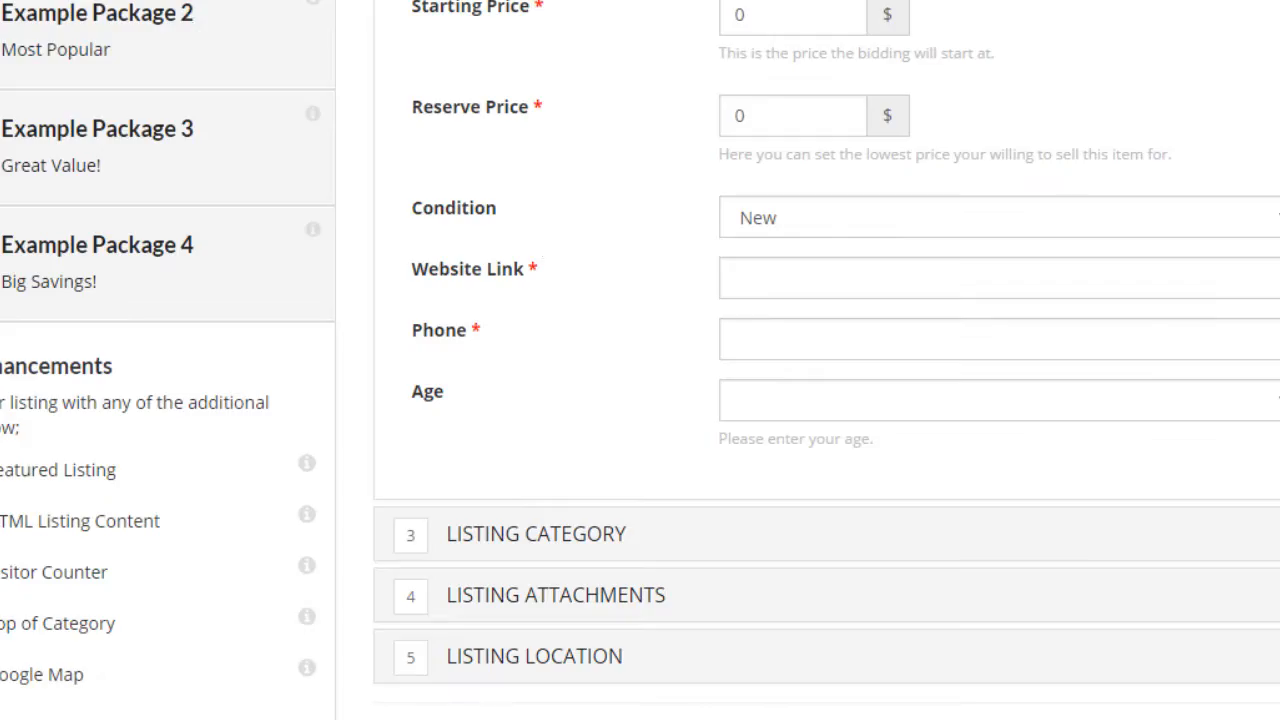
# - Reload the Add Listing page, open Listing Details and try picking 18 January 2016 in the Age date picker
pyautogui.press('F5')
pyautogui.scroll(-2, 500, 600)
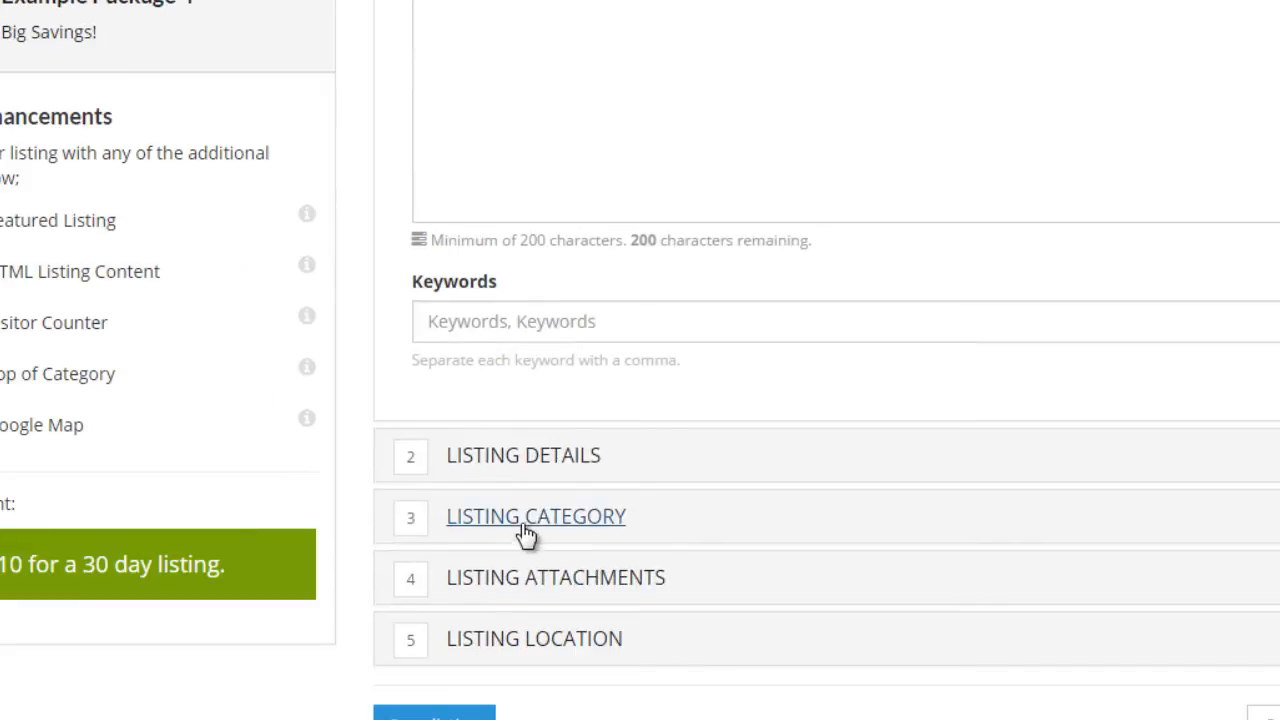
pyautogui.click(526, 463)
pyautogui.scroll(3, 720, 440)
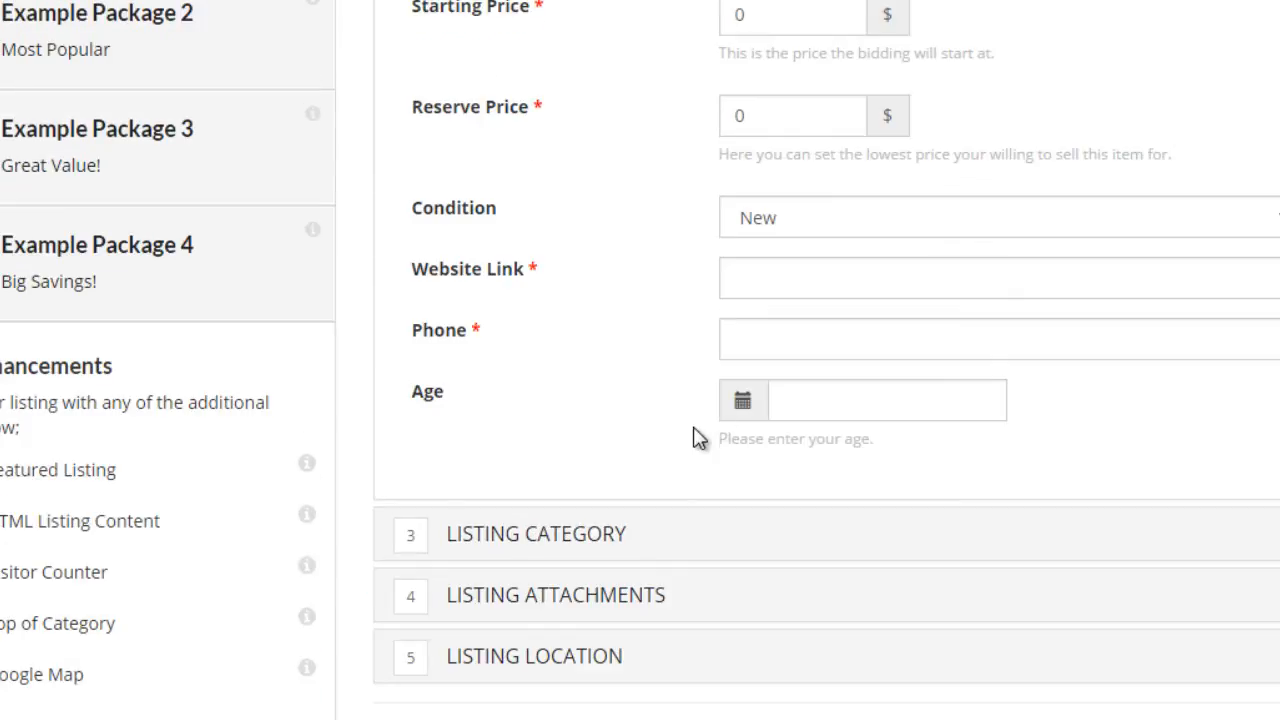
pyautogui.click(867, 398)
pyautogui.click(754, 412)
pyautogui.click(780, 645)
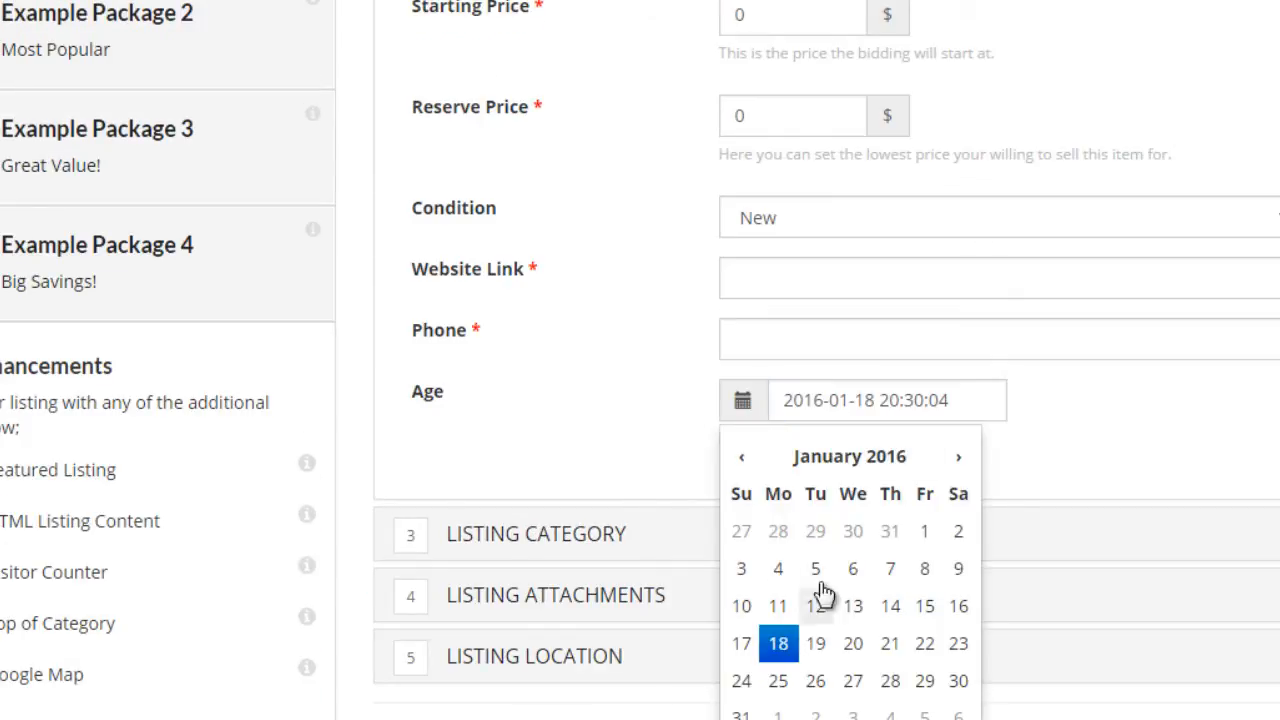
pyautogui.click(1043, 412)
# - Test the Age date picker with 21 January 2016 and with 29 December 2015
pyautogui.click(754, 414)
pyautogui.click(888, 650)
pyautogui.click(1008, 477)
pyautogui.click(860, 400)
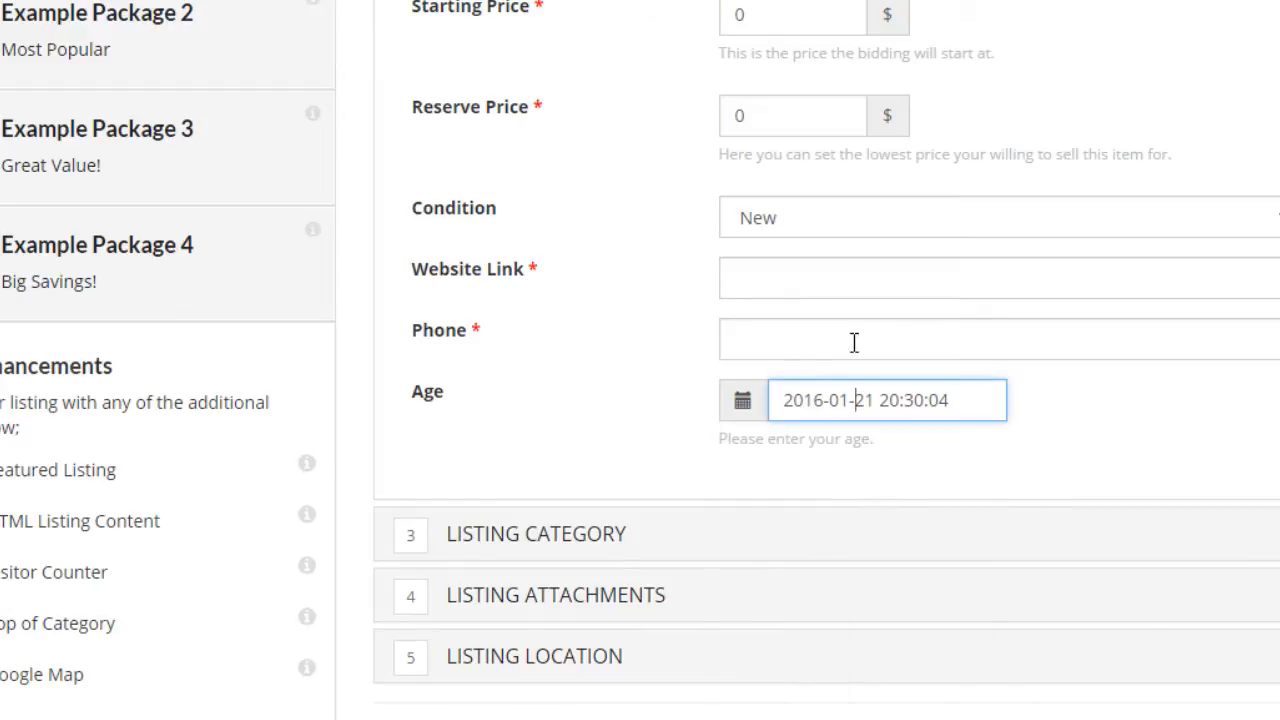
pyautogui.click(757, 414)
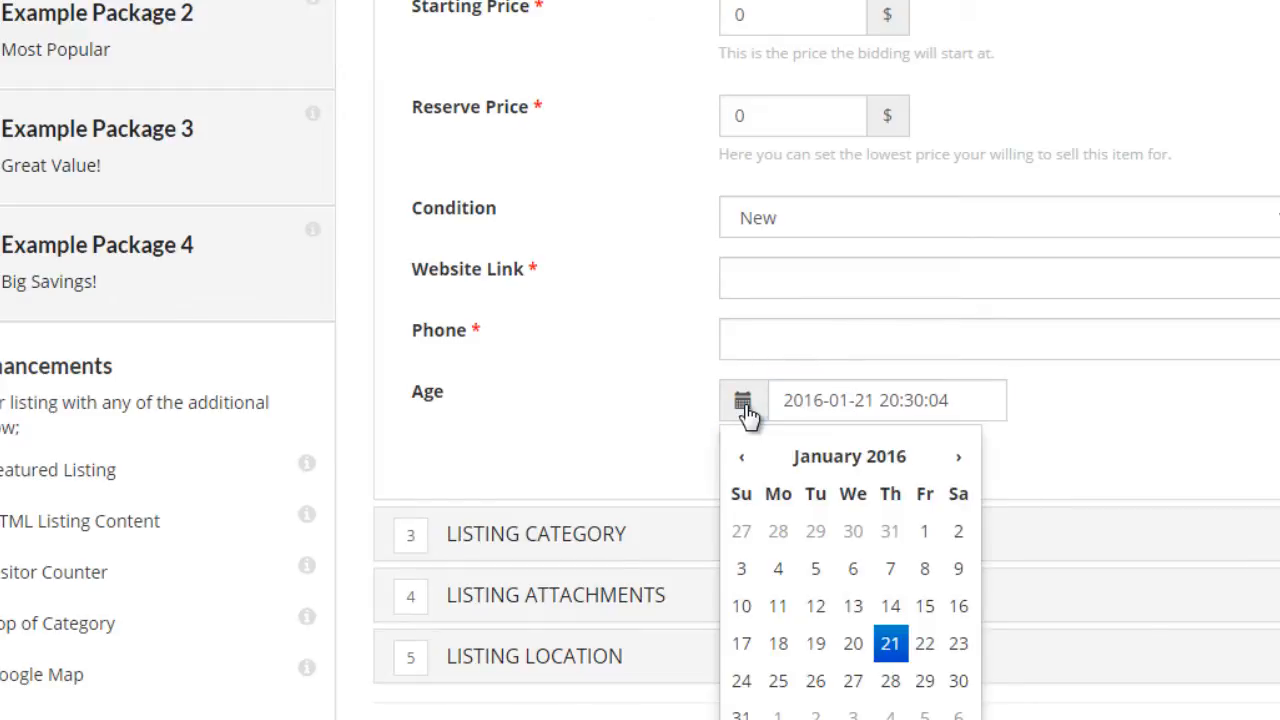
pyautogui.click(820, 532)
pyautogui.click(947, 381)
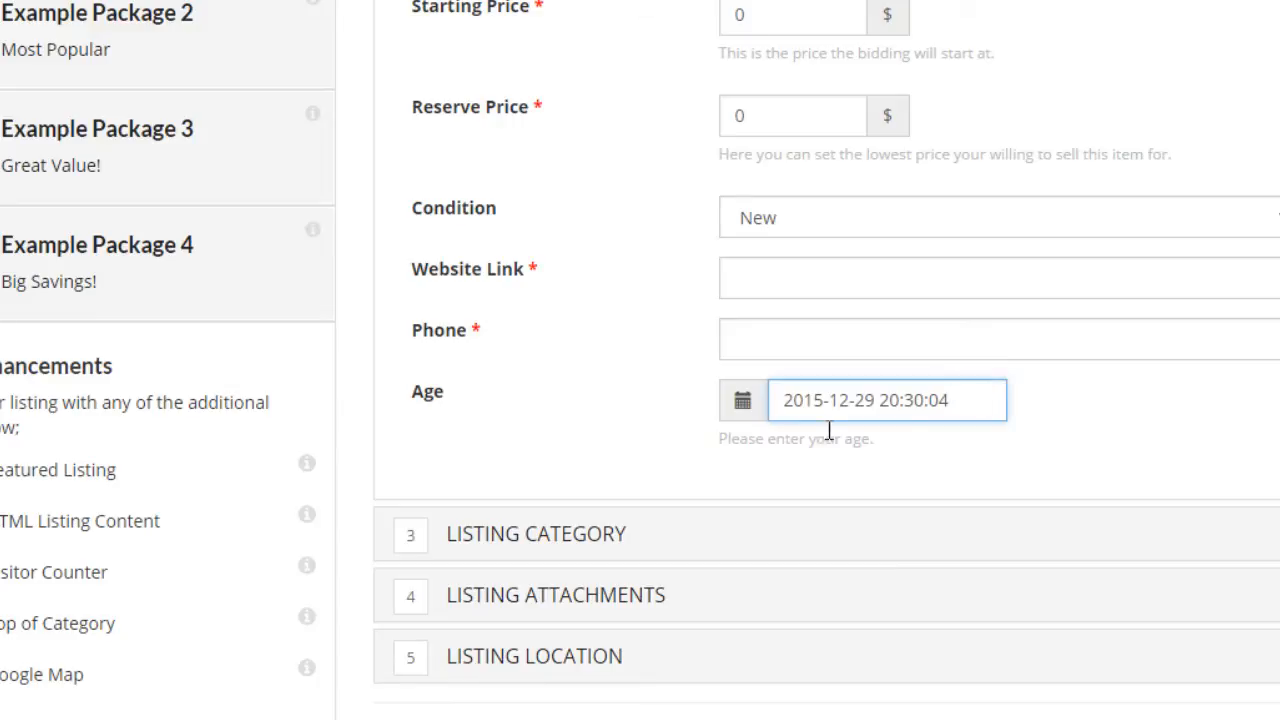
pyautogui.scroll(1, 814, 507)
pyautogui.scroll(-1, 974, 515)
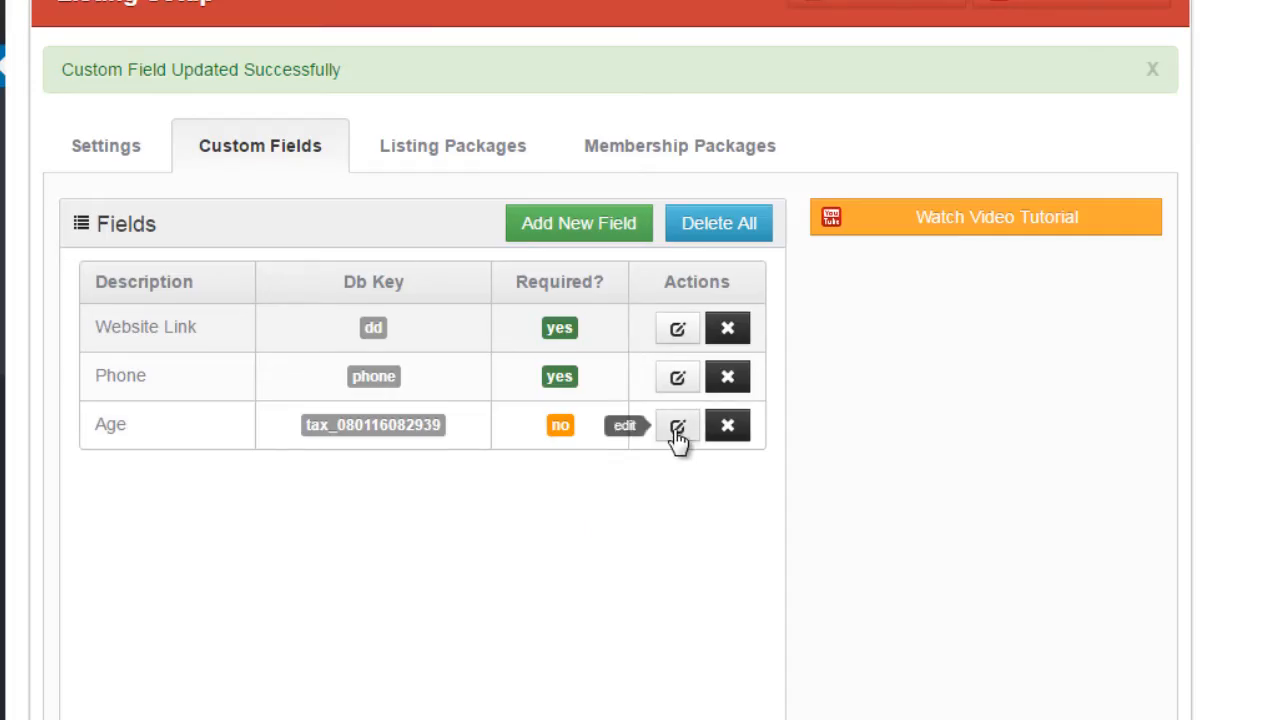
# - Change the Age custom field's type to Display Caption (Title Only) and save it
pyautogui.click(680, 430)
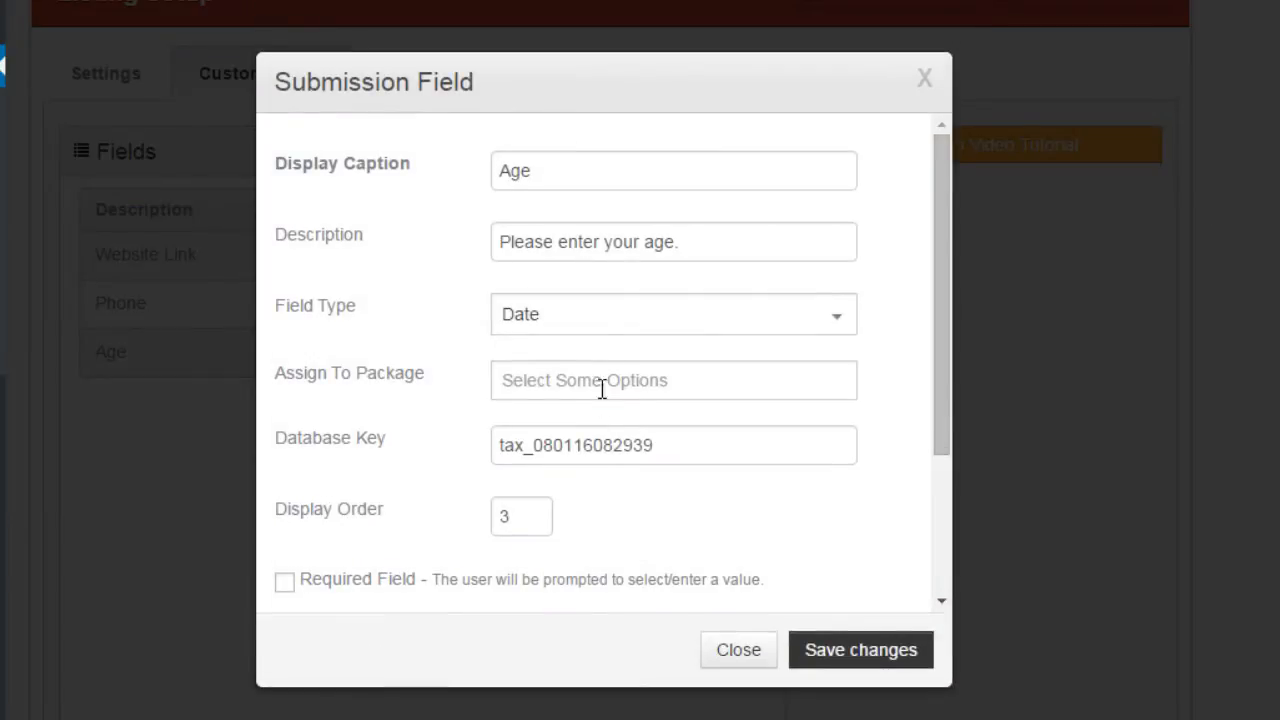
pyautogui.click(600, 318)
pyautogui.click(626, 578)
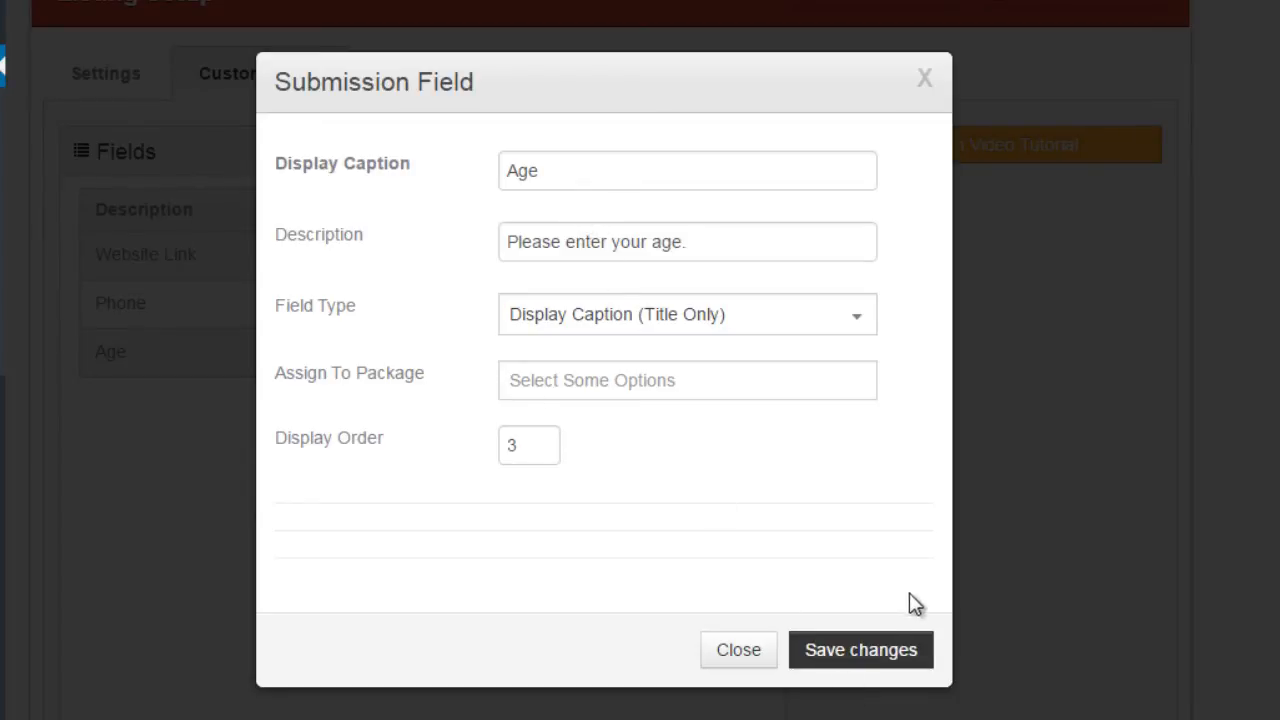
pyautogui.click(903, 652)
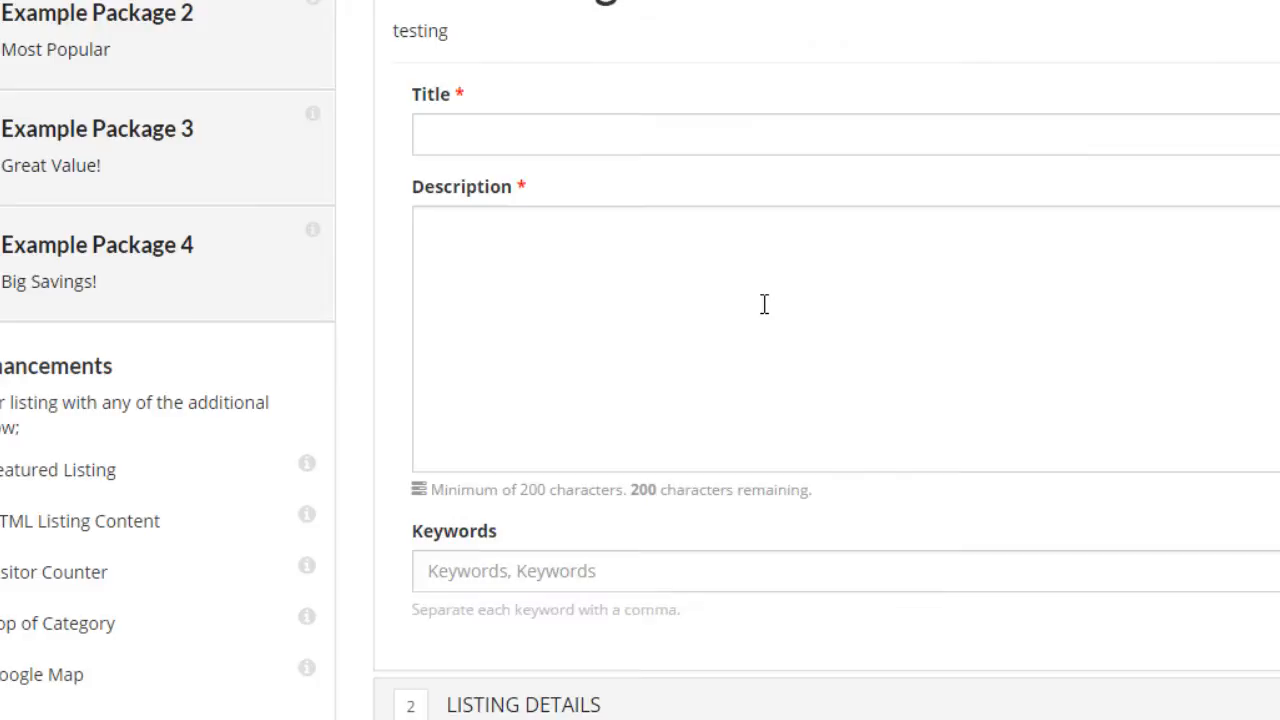
# - Open Listing Details on the Add Listing page and examine how the Age caption is displayed
pyautogui.scroll(-3, 740, 330)
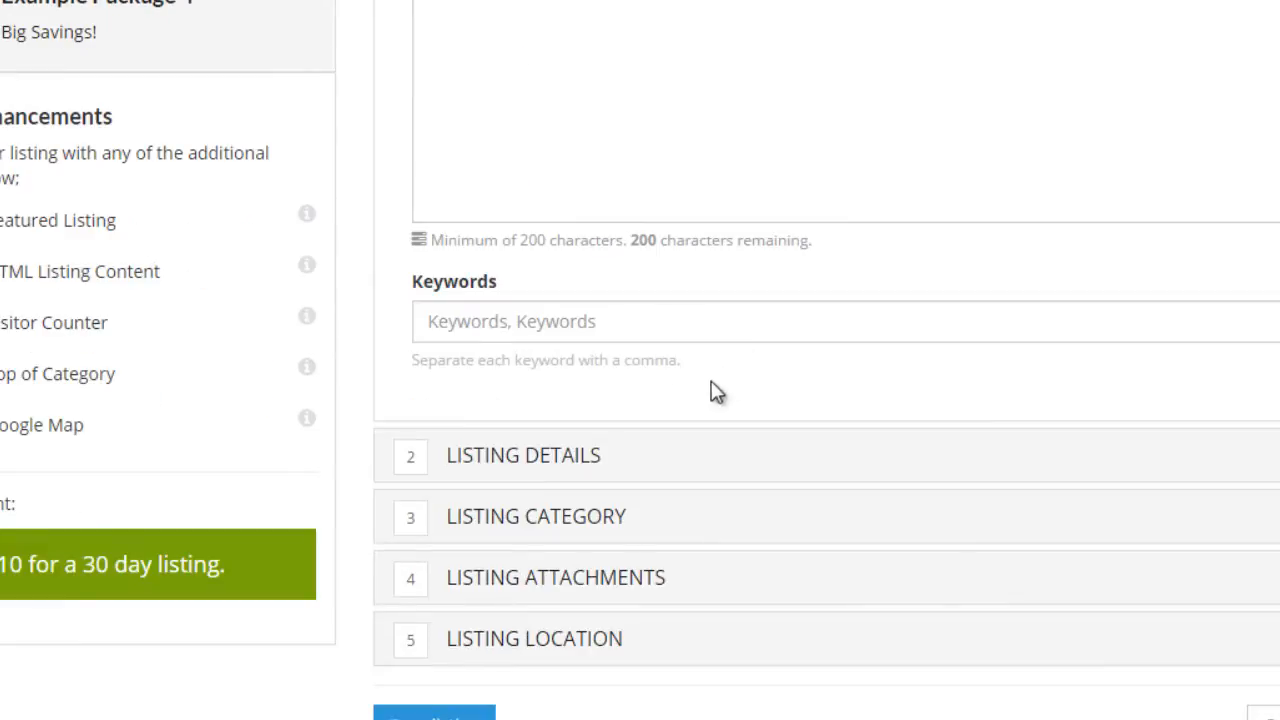
pyautogui.click(571, 454)
pyautogui.scroll(1, 766, 384)
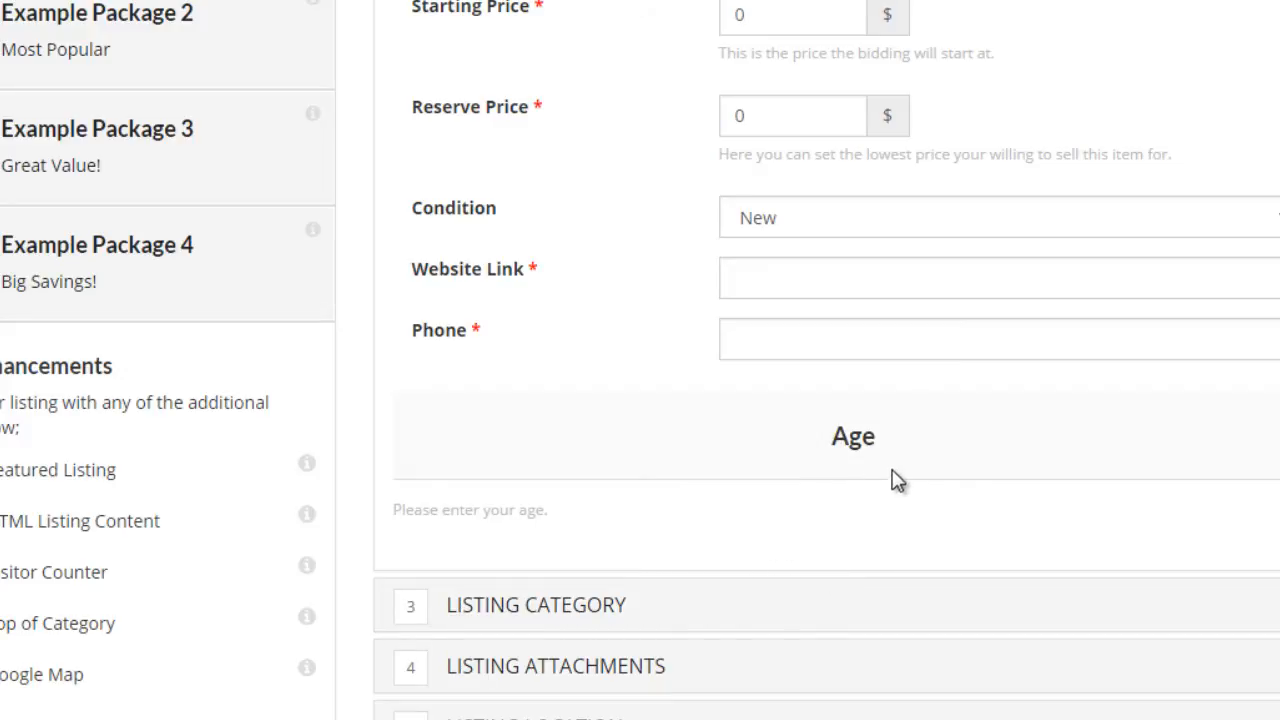
pyautogui.scroll(1, 834, 471)
pyautogui.scroll(-1, 834, 473)
pyautogui.scroll(1, 810, 515)
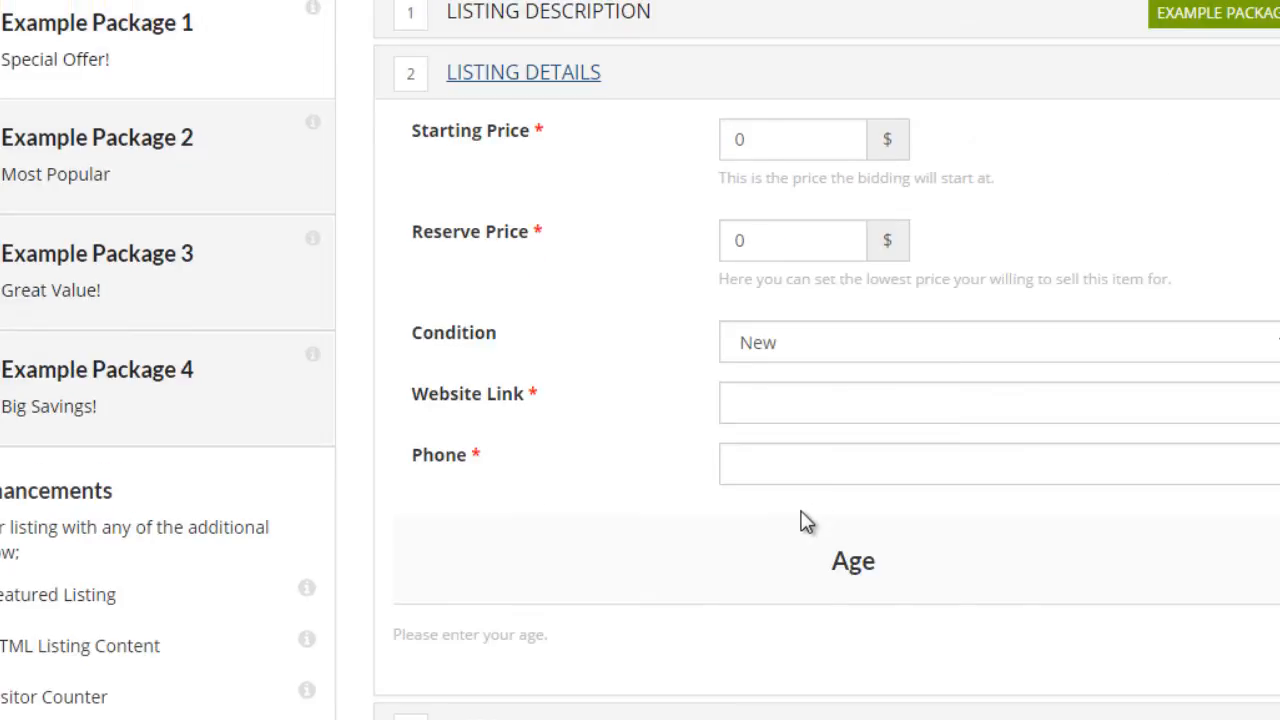
pyautogui.scroll(-1, 800, 525)
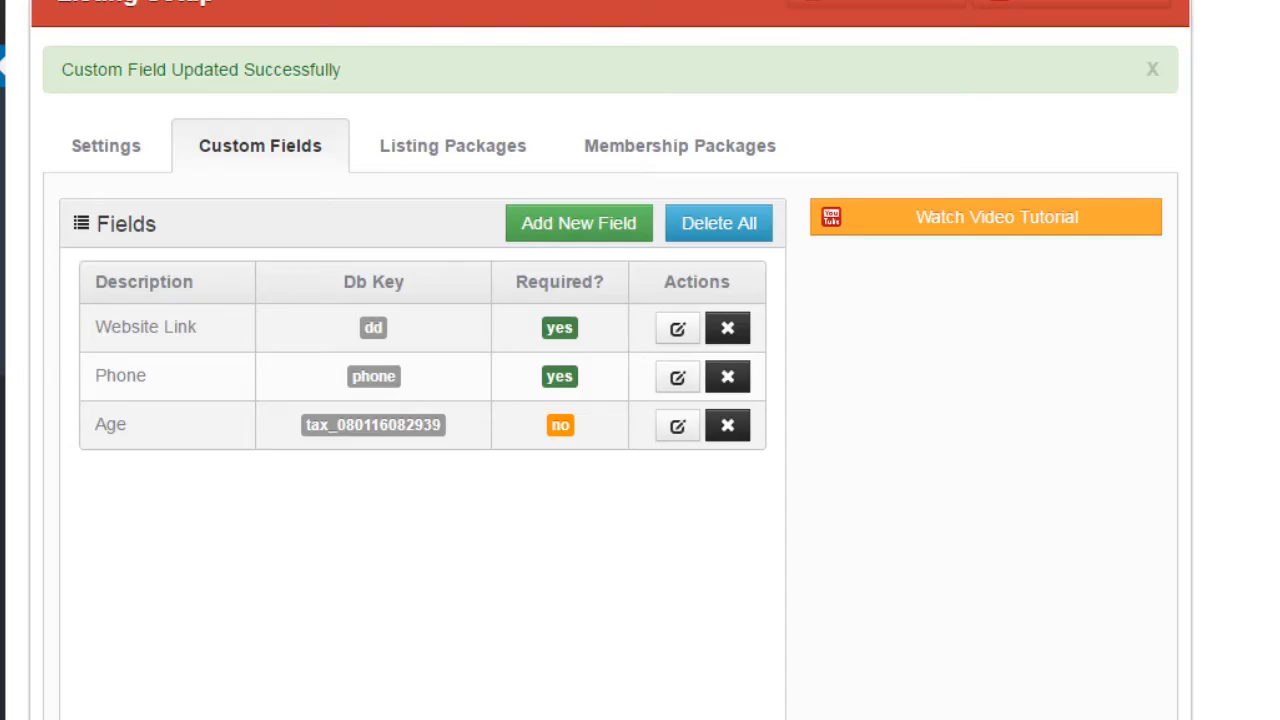
# - Open the Age custom field for editing and look over its field types and database key
pyautogui.click(682, 432)
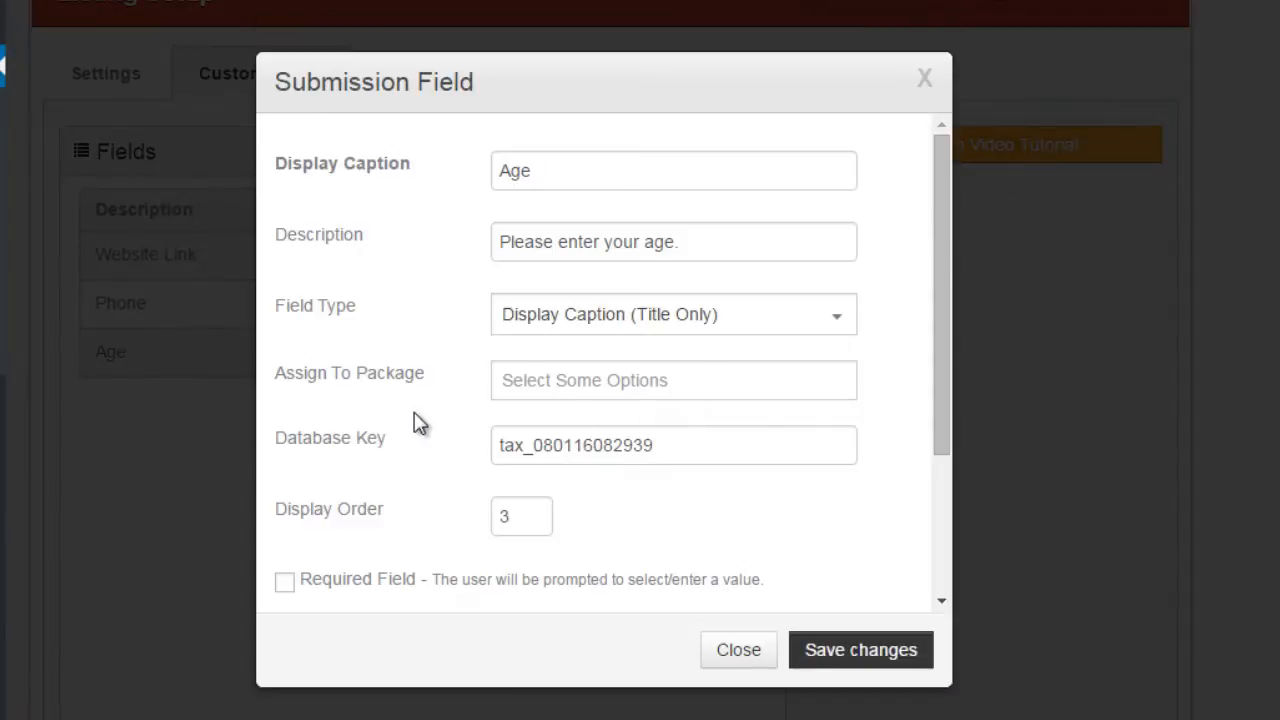
pyautogui.scroll(-3, 414, 423)
pyautogui.scroll(3, 420, 423)
pyautogui.click(557, 316)
pyautogui.click(557, 316)
pyautogui.moveTo(682, 451); pyautogui.dragTo(466, 460)
pyautogui.click(517, 444)
# - Try the Taxonomy and Input Field types for the Age field and look over the taxonomy and package assignment options
pyautogui.click(606, 337)
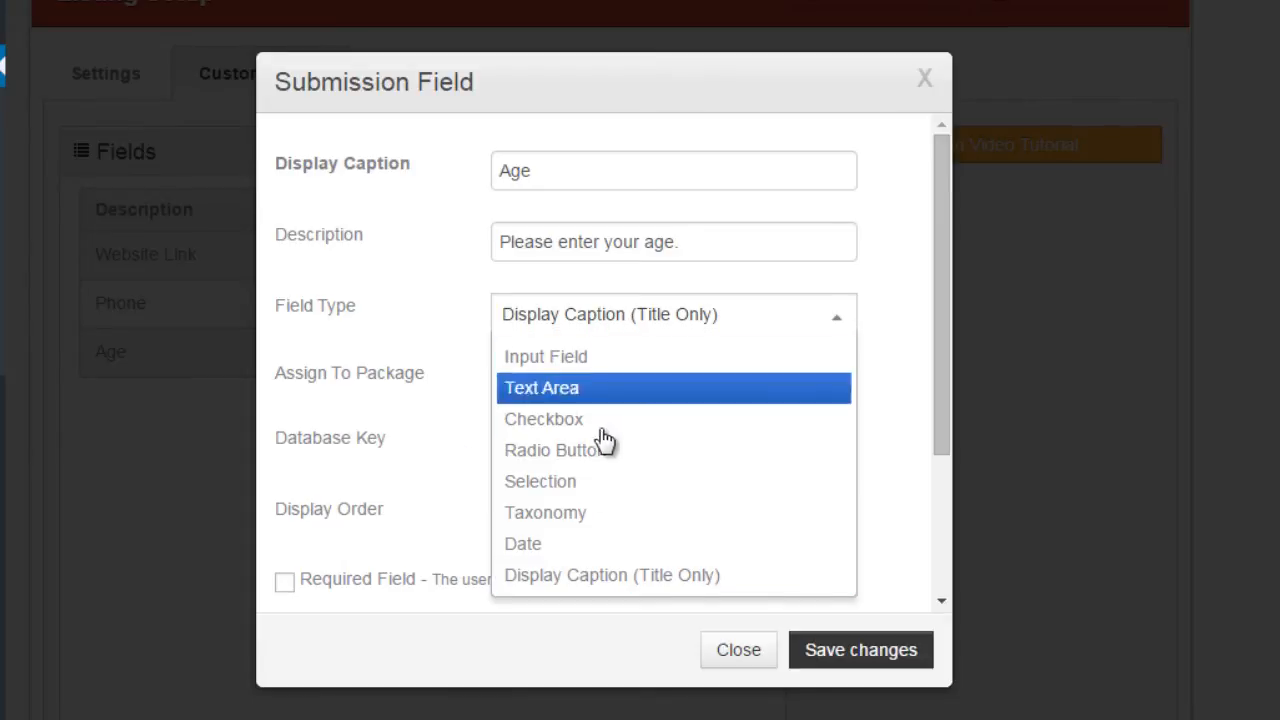
pyautogui.click(600, 514)
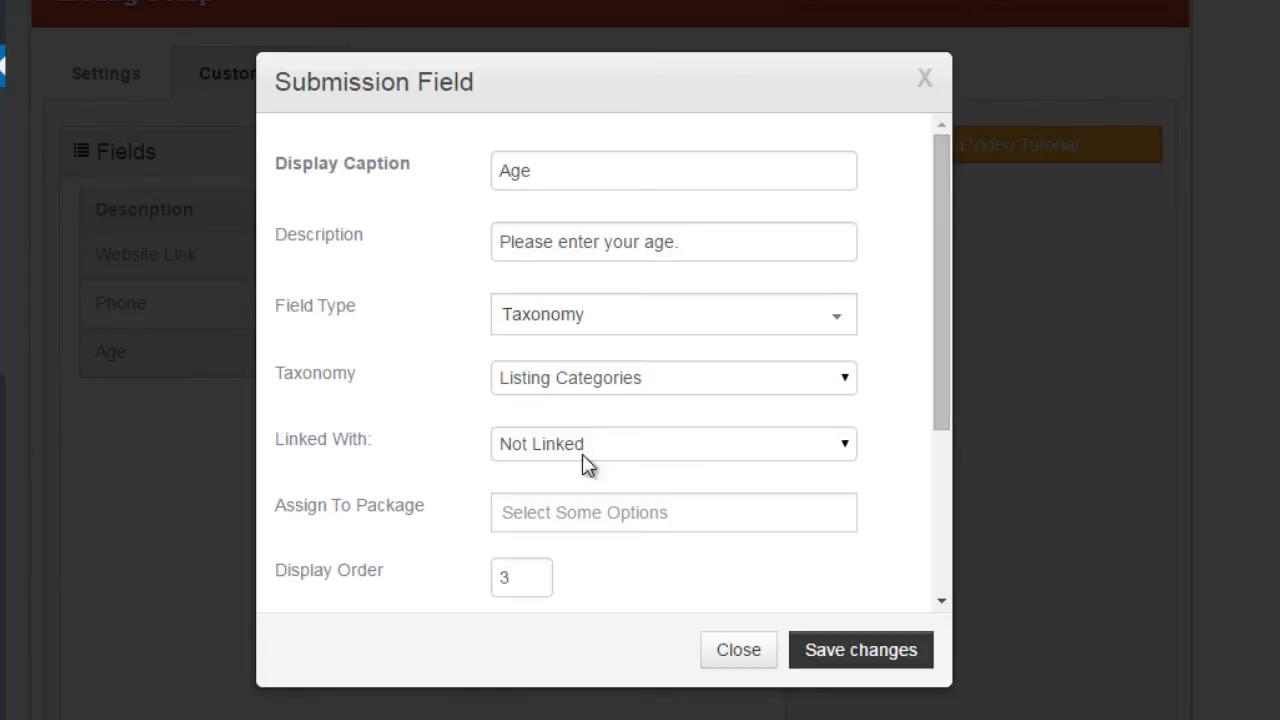
pyautogui.click(573, 505)
pyautogui.click(600, 328)
pyautogui.click(567, 355)
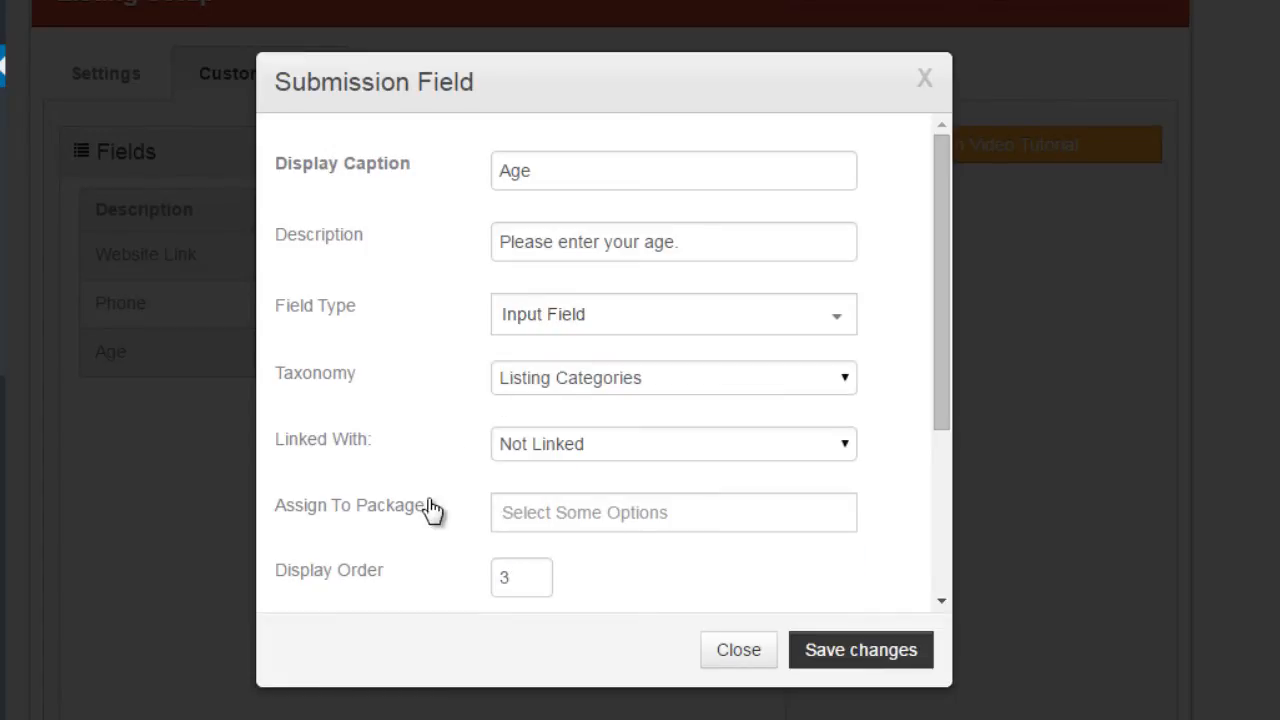
pyautogui.click(586, 510)
pyautogui.click(920, 430)
pyautogui.click(568, 380)
pyautogui.click(571, 386)
# - Try the Text Area type for the Age field and look over its remaining options
pyautogui.click(556, 314)
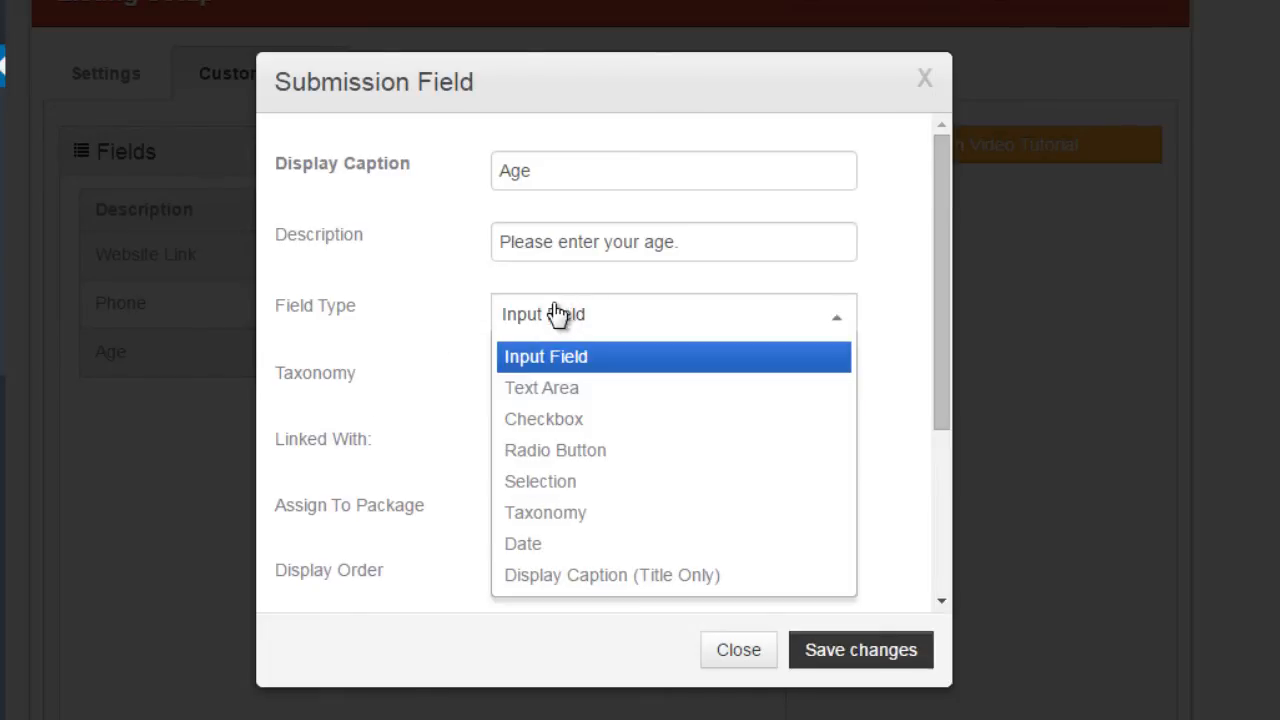
pyautogui.click(575, 385)
pyautogui.scroll(-3, 495, 505)
pyautogui.scroll(3, 449, 411)
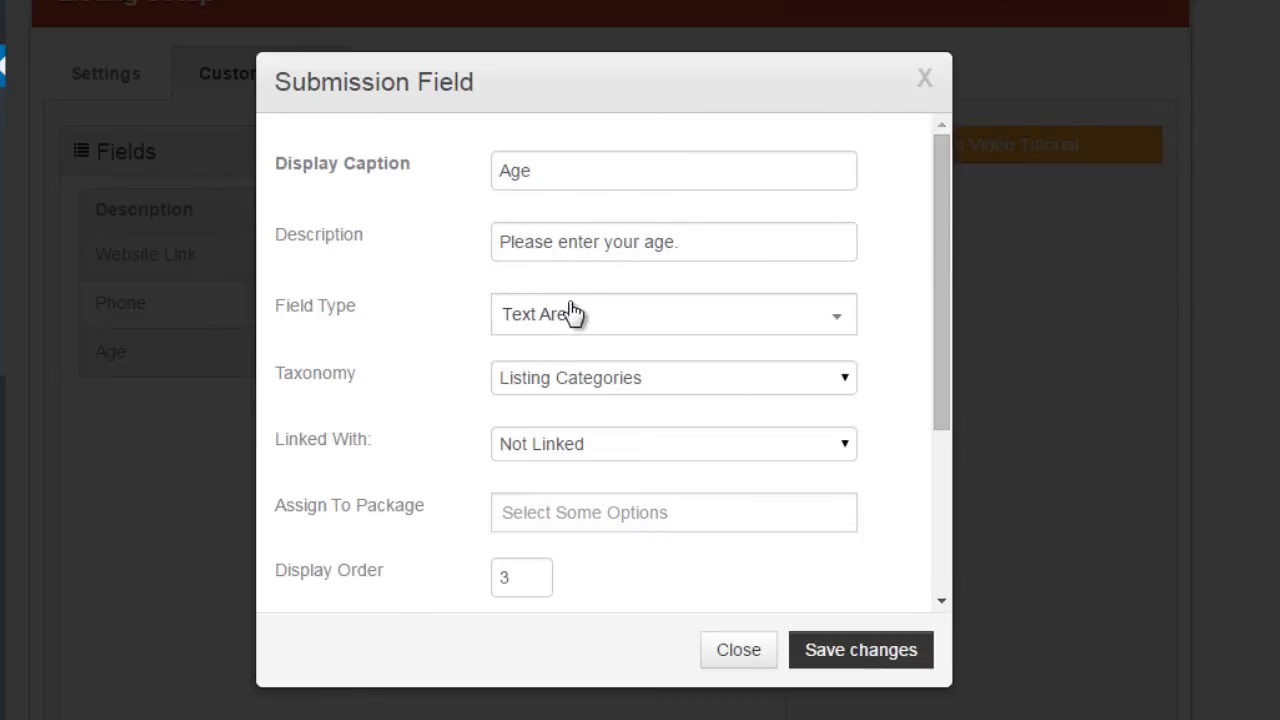
pyautogui.click(569, 515)
pyautogui.click(487, 487)
pyautogui.scroll(-3, 510, 487)
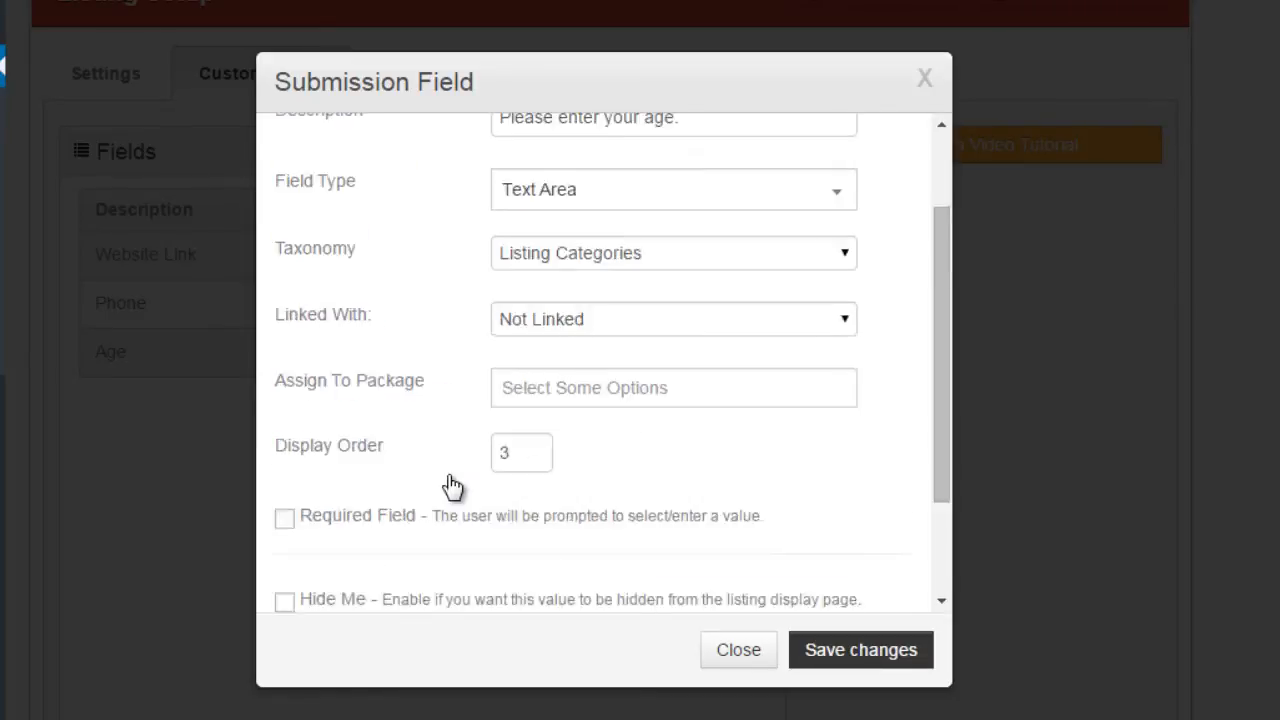
pyautogui.scroll(3, 560, 400)
# - Set the Age custom field's type to Input Field and save it
pyautogui.click(578, 316)
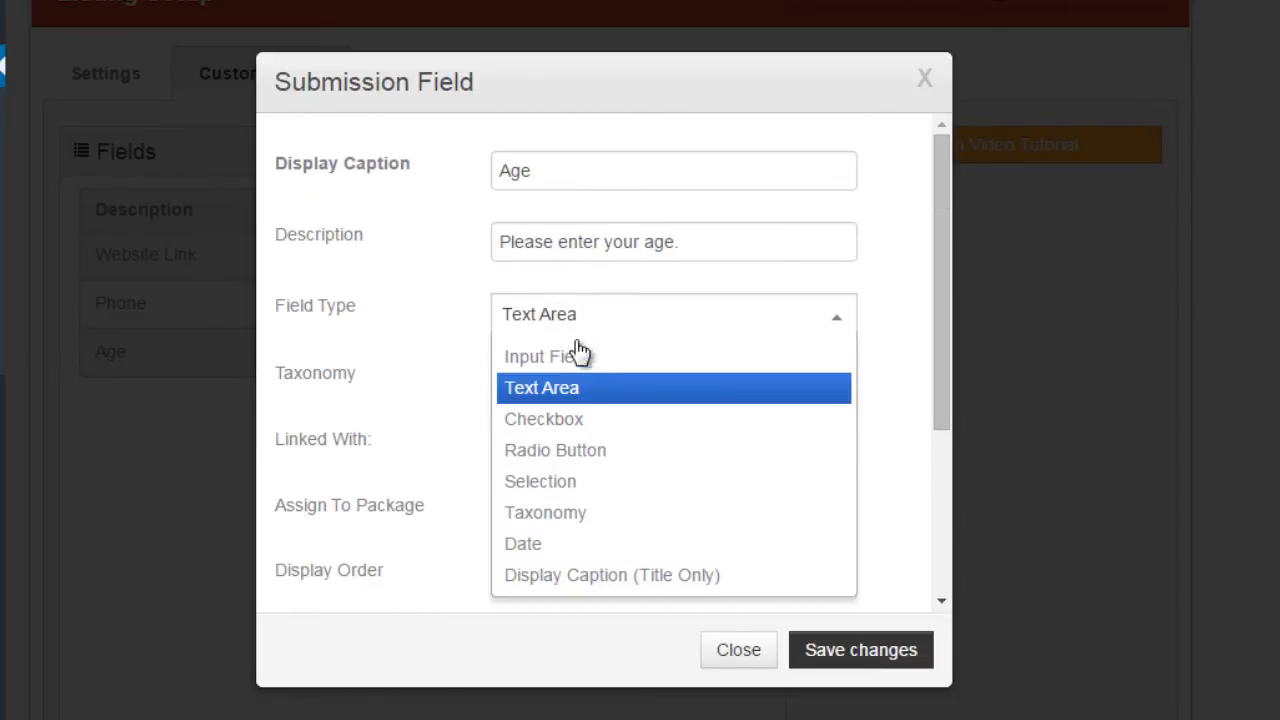
pyautogui.click(580, 352)
pyautogui.click(862, 650)
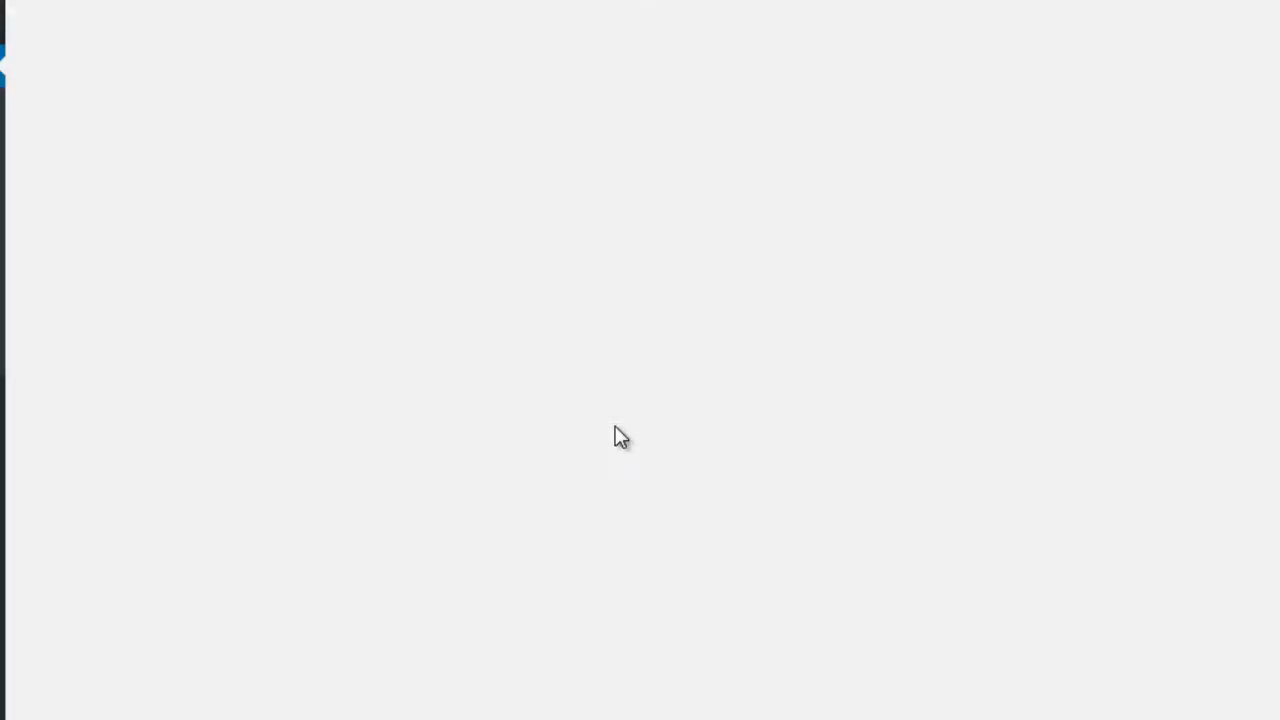
# - Reopen the Age custom field, replace its database key with key_age and save it
pyautogui.click(679, 427)
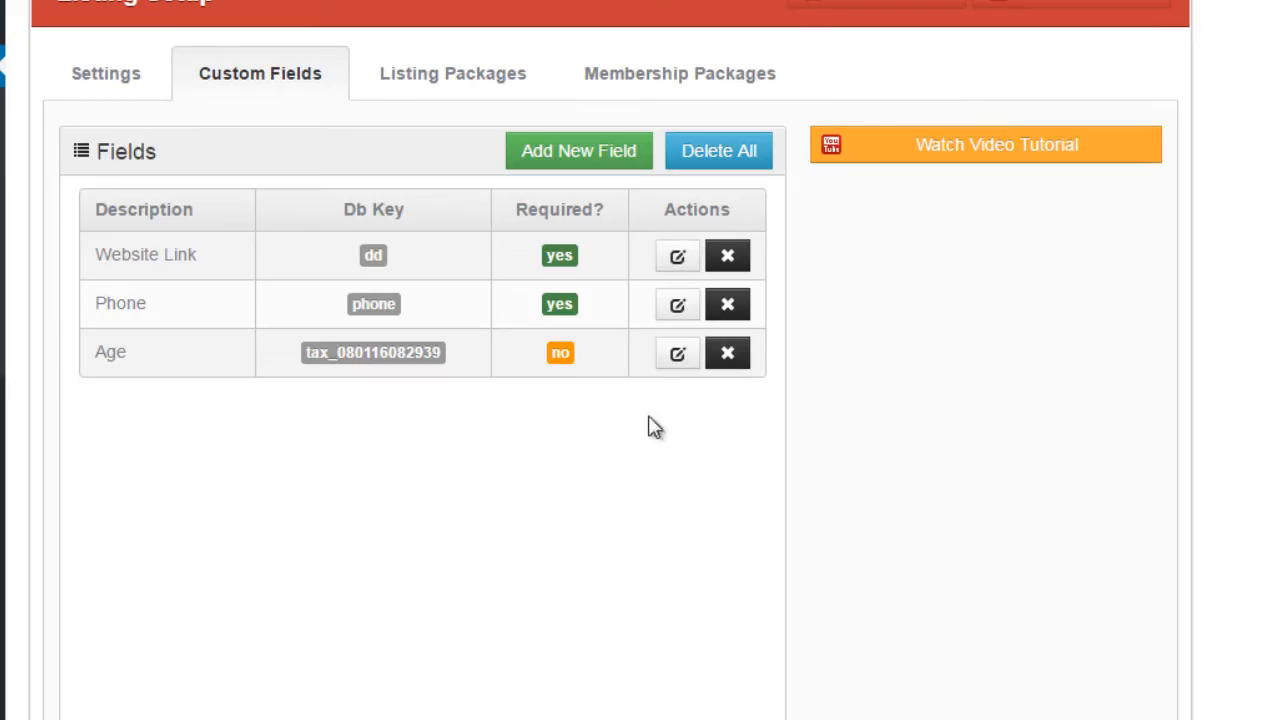
pyautogui.scroll(-2, 517, 400)
pyautogui.scroll(2, 527, 437)
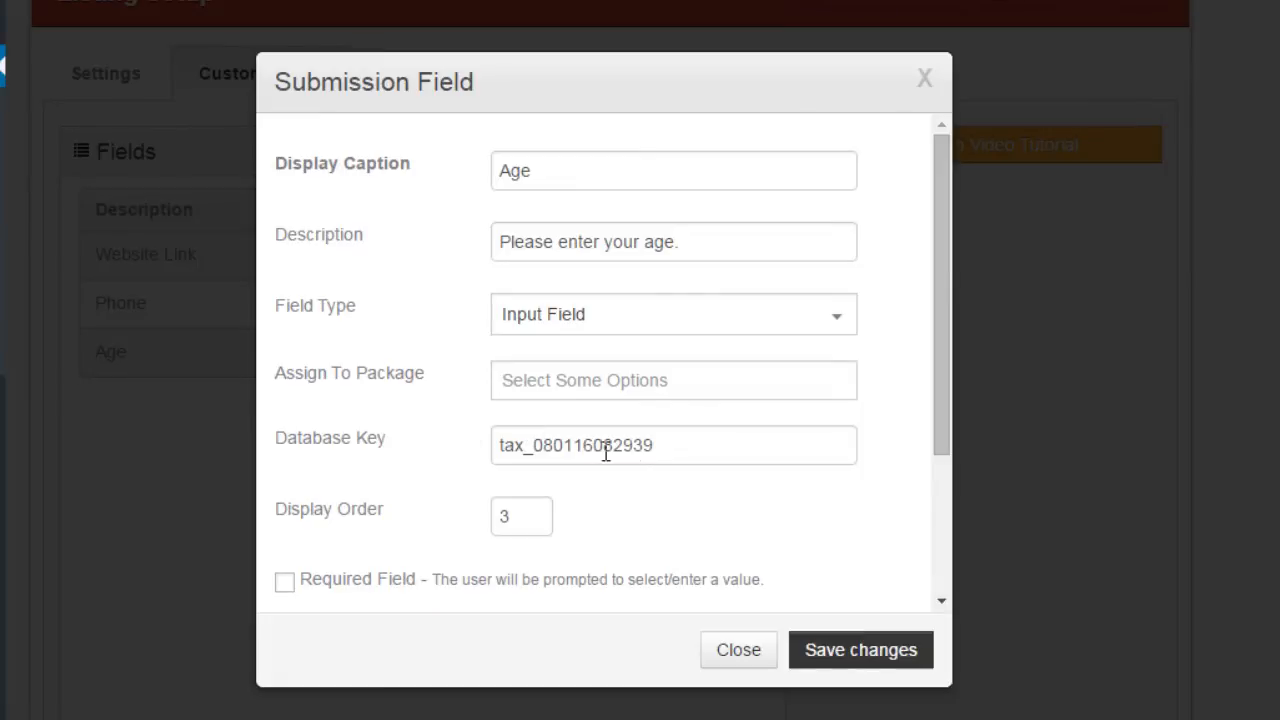
pyautogui.moveTo(664, 445); pyautogui.dragTo(466, 458)
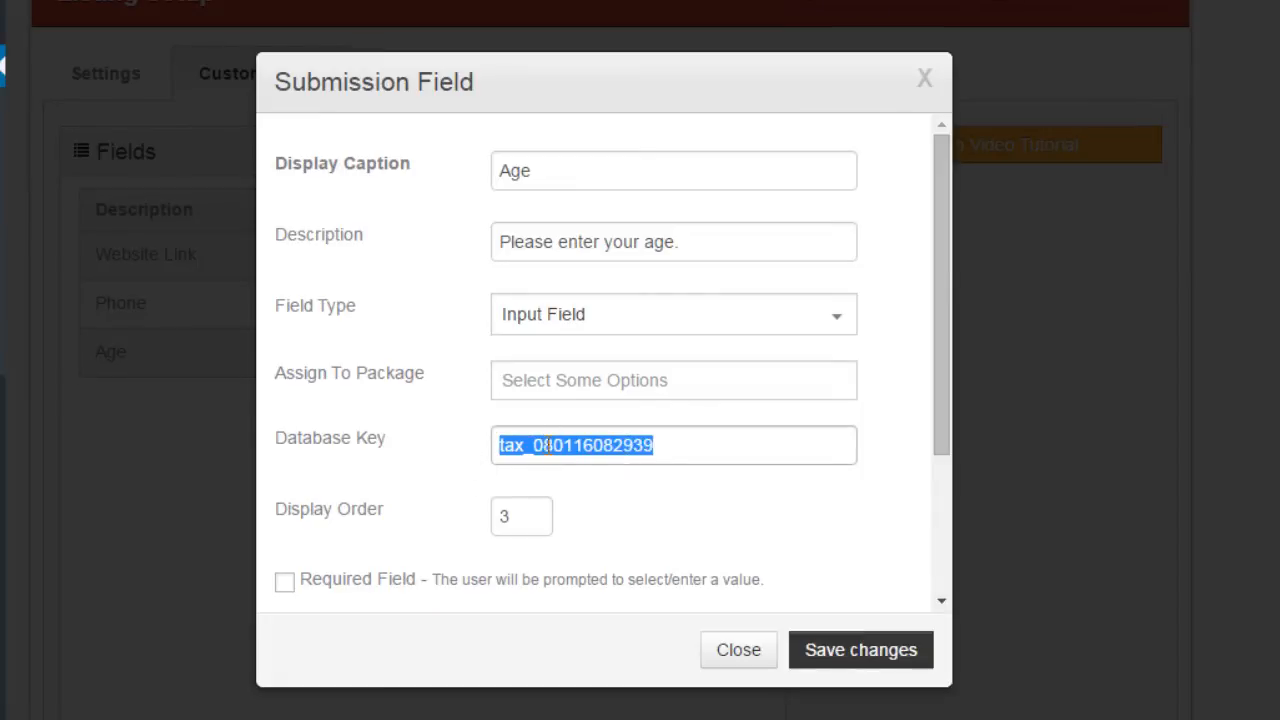
pyautogui.moveTo(661, 445); pyautogui.dragTo(450, 465)
pyautogui.write('key_')
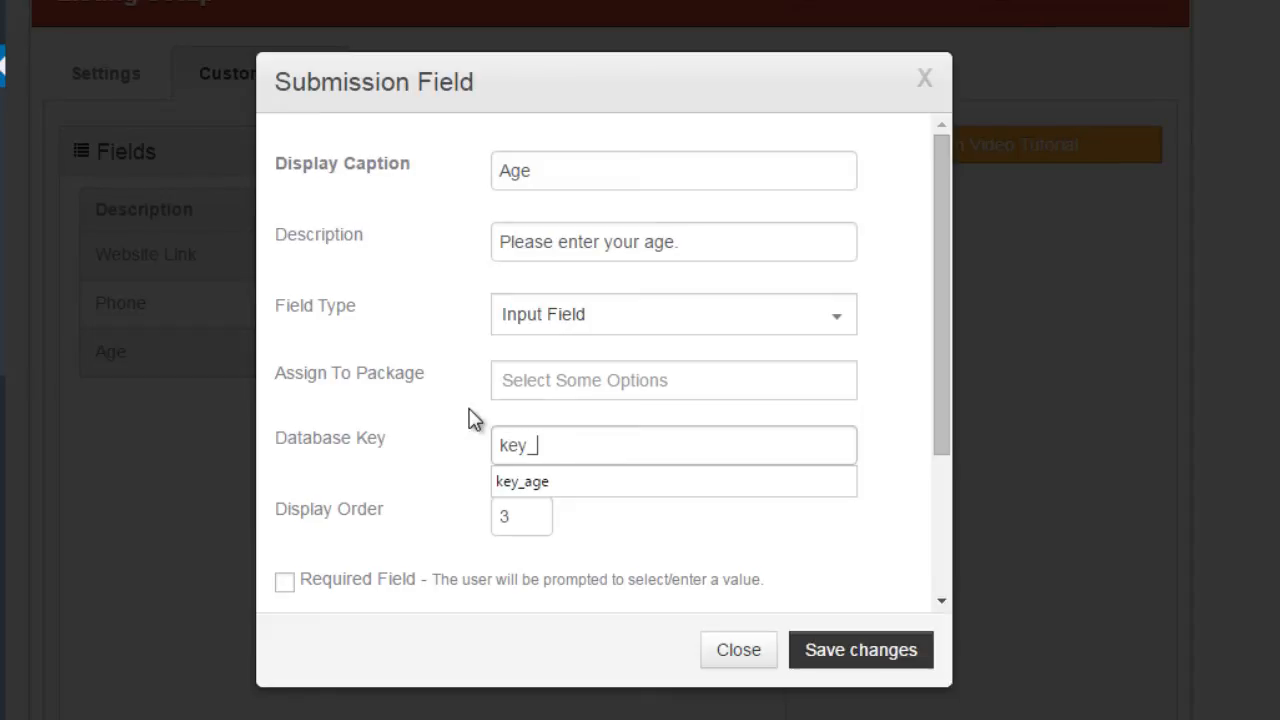
pyautogui.write('s')
pyautogui.press('BackSpace')
pyautogui.write('age')
pyautogui.click(866, 660)
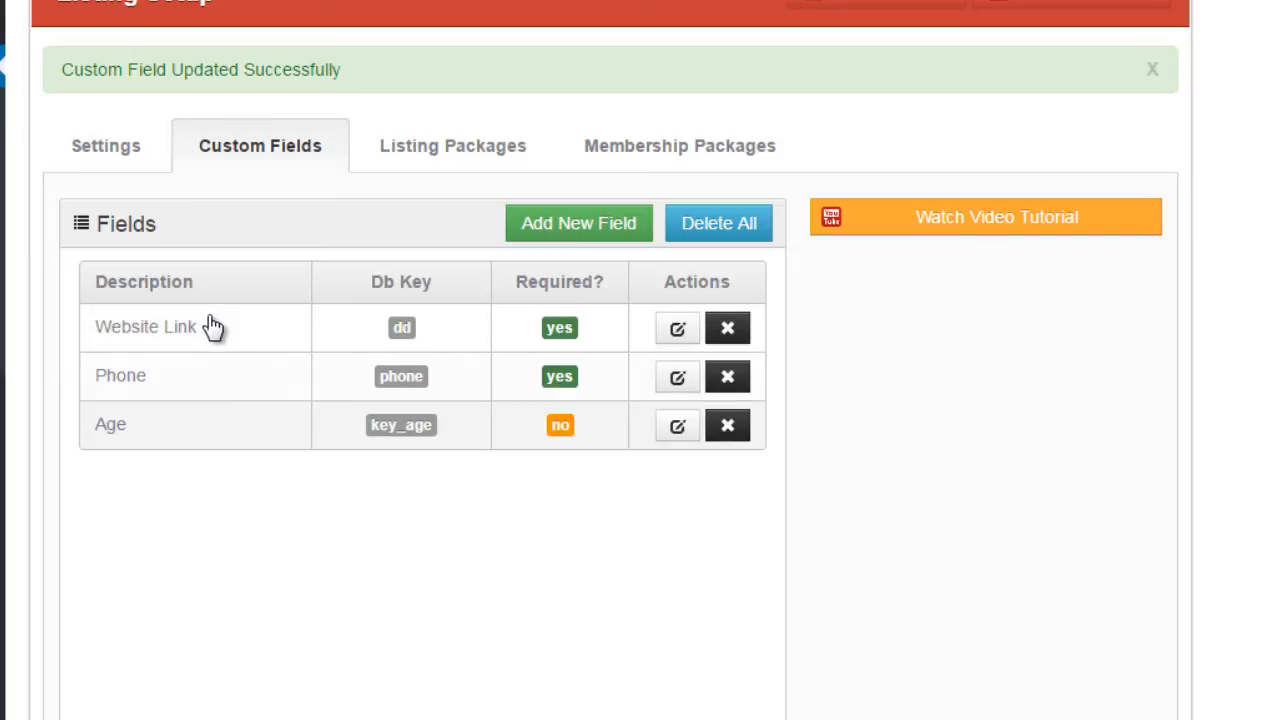
# - Set the Age custom field's display order to 1 and save it
pyautogui.click(678, 430)
pyautogui.doubleClick(488, 516)
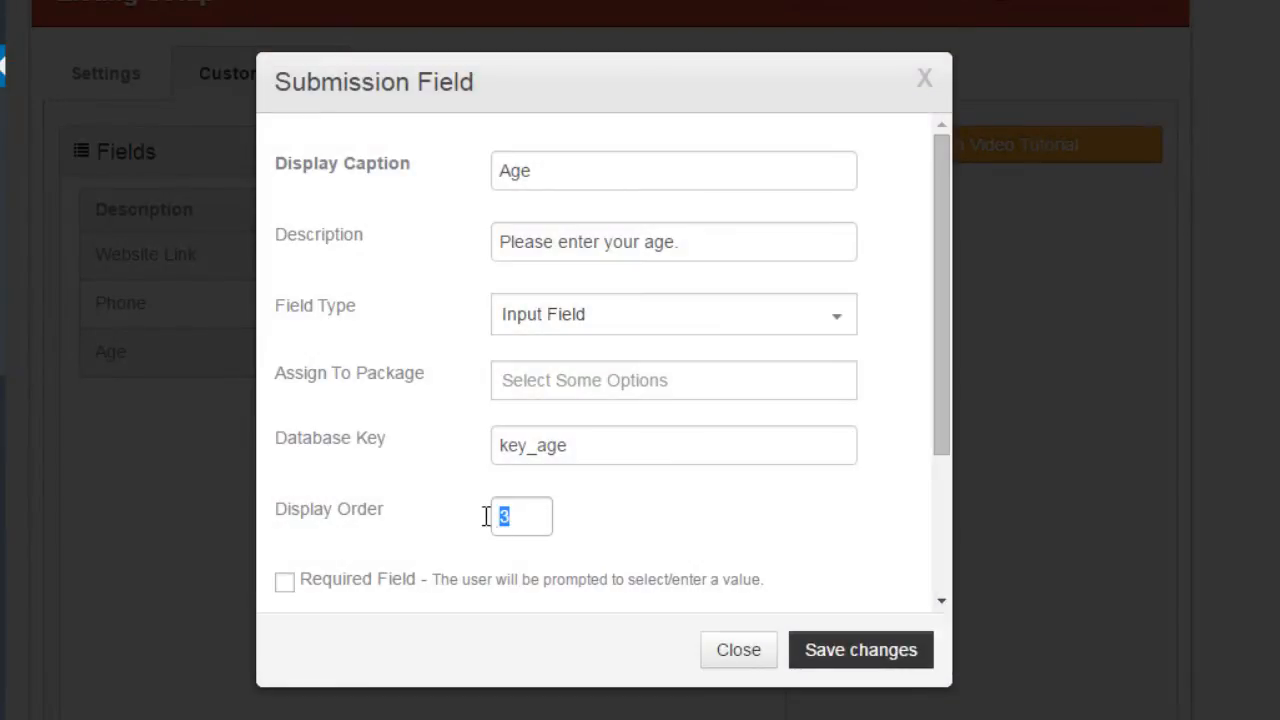
pyautogui.write('1')
pyautogui.click(857, 655)
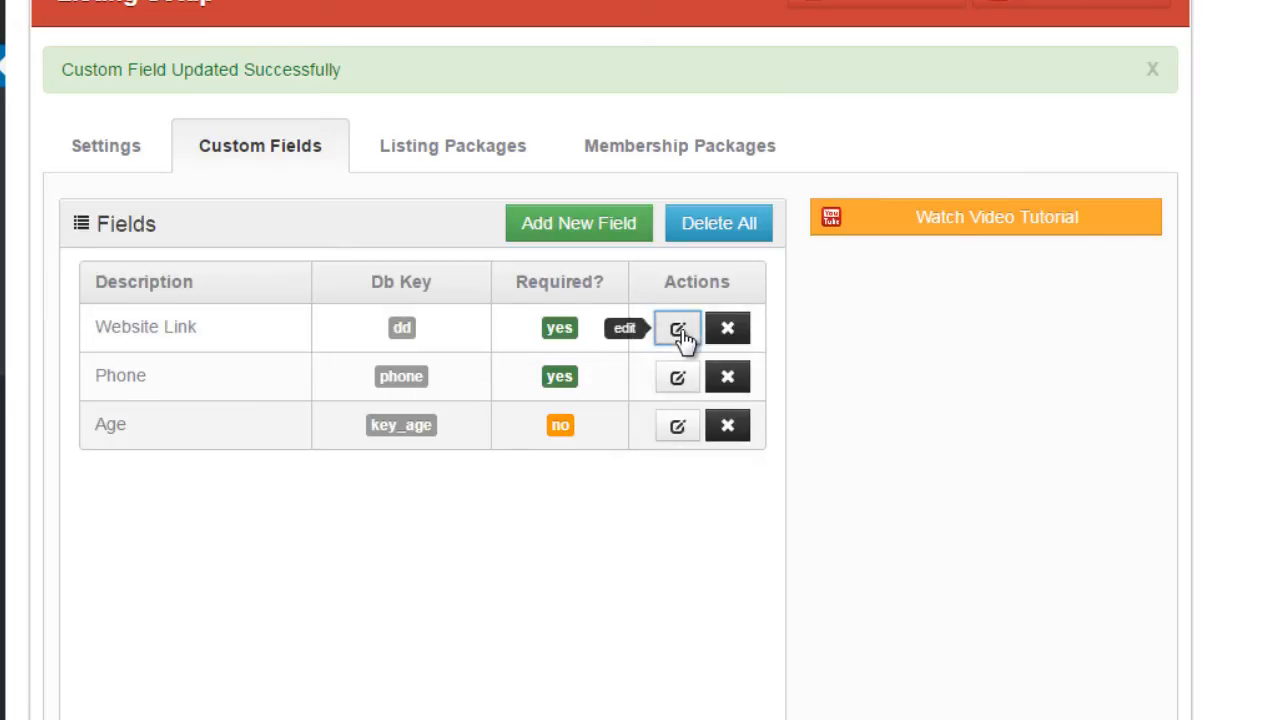
# - Set the Website Link custom field's display order to 3 and save it
pyautogui.click(680, 332)
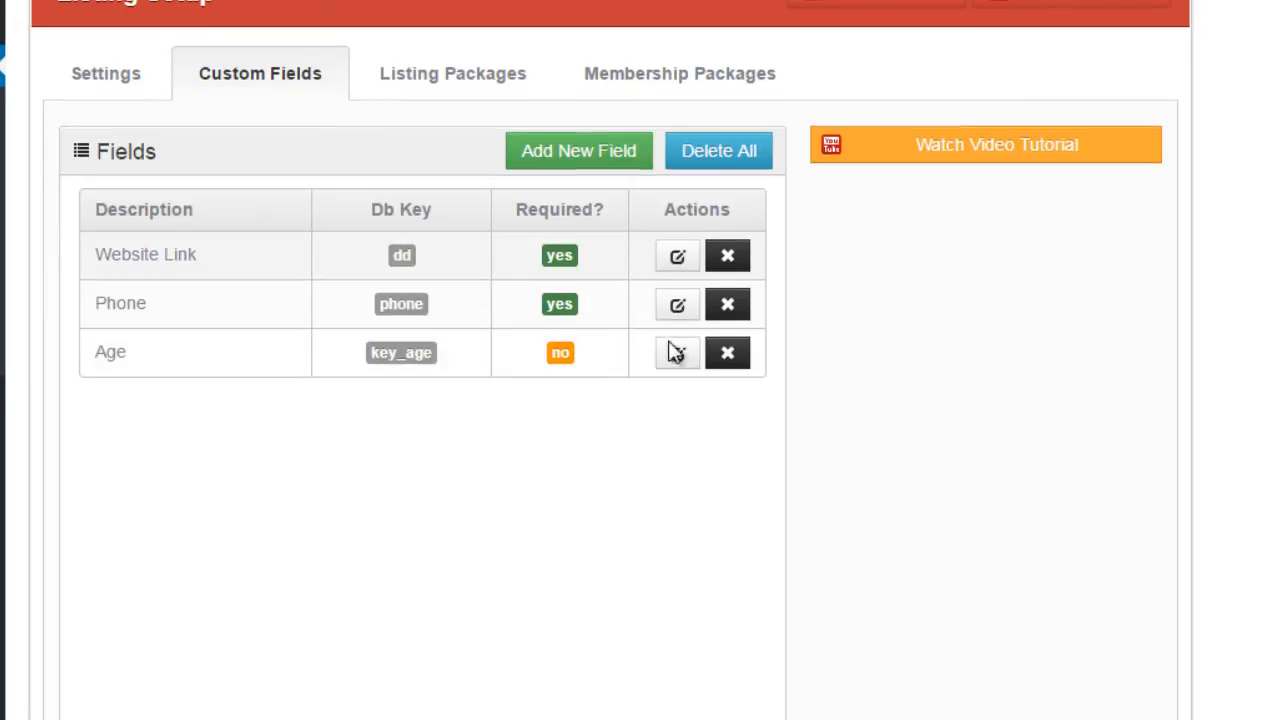
pyautogui.write('3')
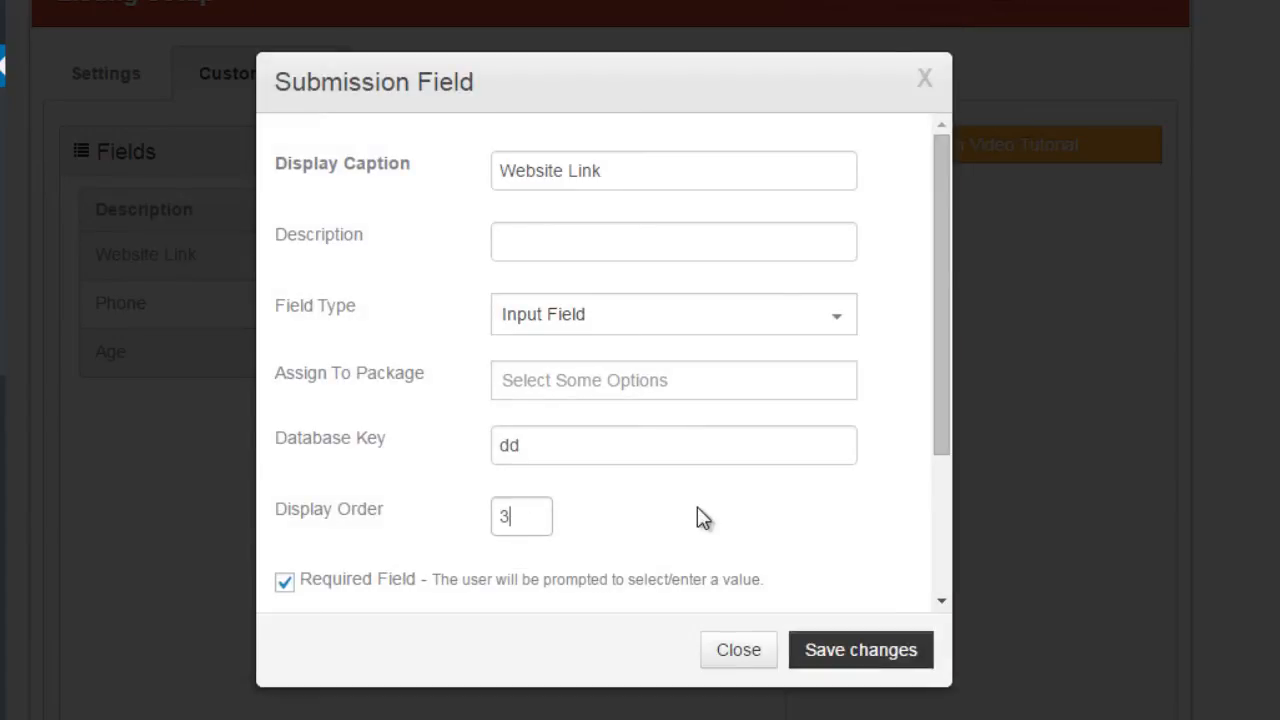
pyautogui.click(862, 651)
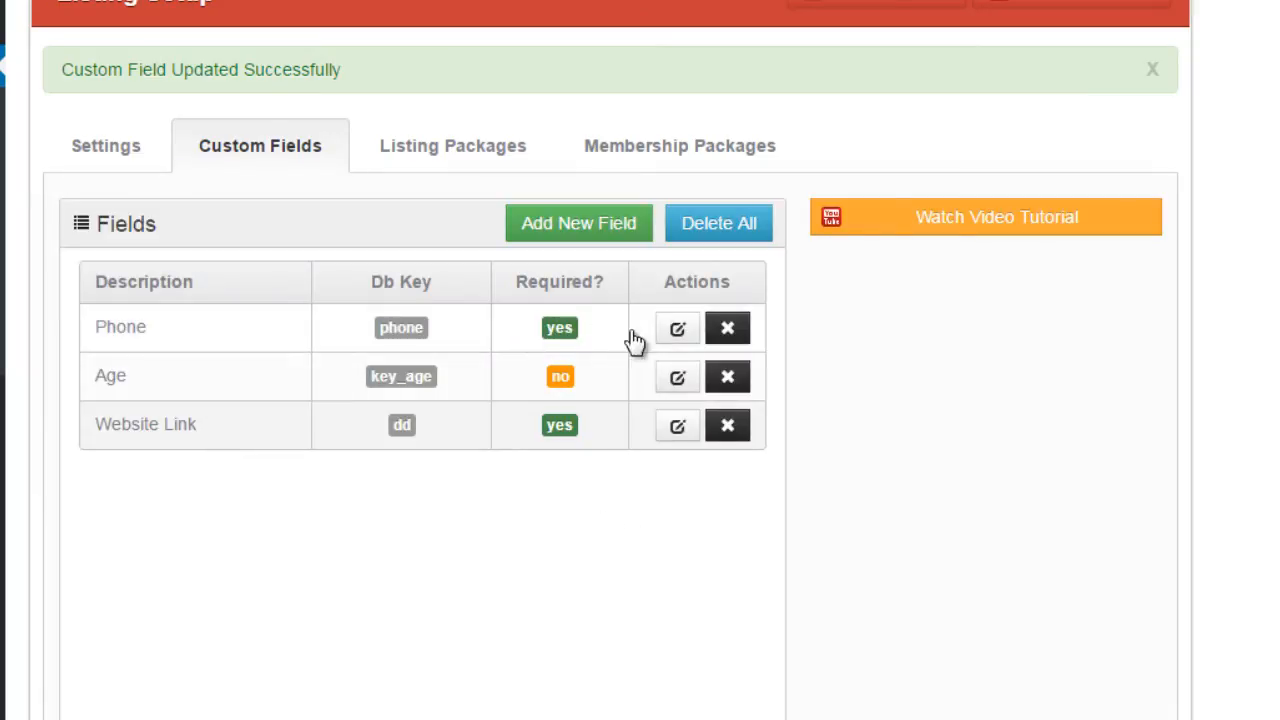
# - Set the Phone custom field's display order to 2 and save it
pyautogui.click(677, 329)
pyautogui.click(477, 517)
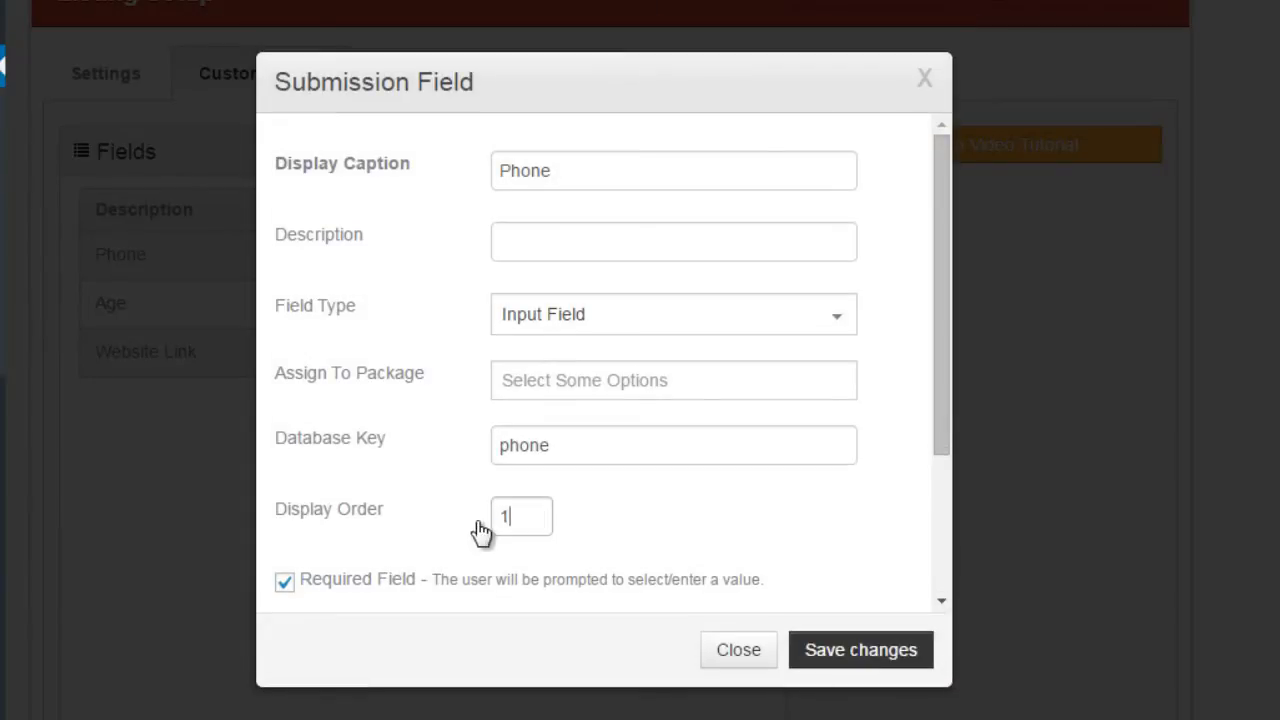
pyautogui.press('BackSpace')
pyautogui.write('2')
pyautogui.click(892, 647)
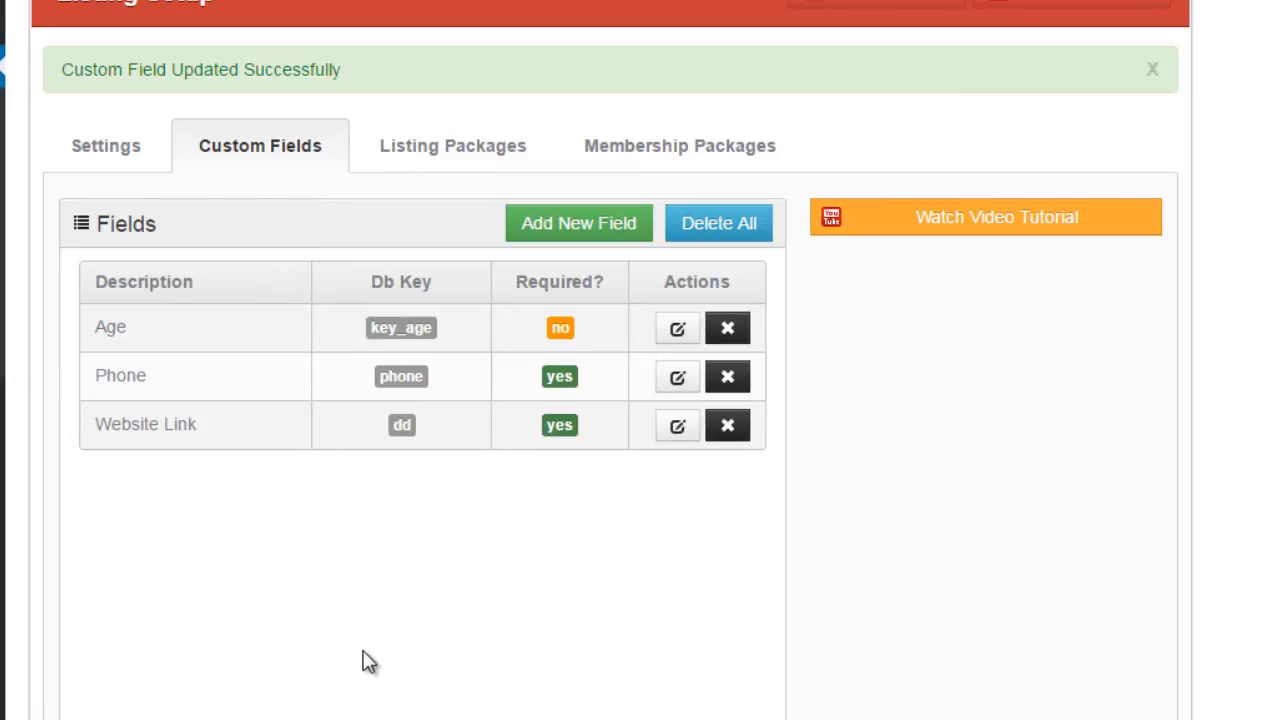
# - Go to the Auction Manager listings and open Example Item 15 for editing
pyautogui.scroll(-5, 316, 490)
pyautogui.scroll(5, 316, 490)
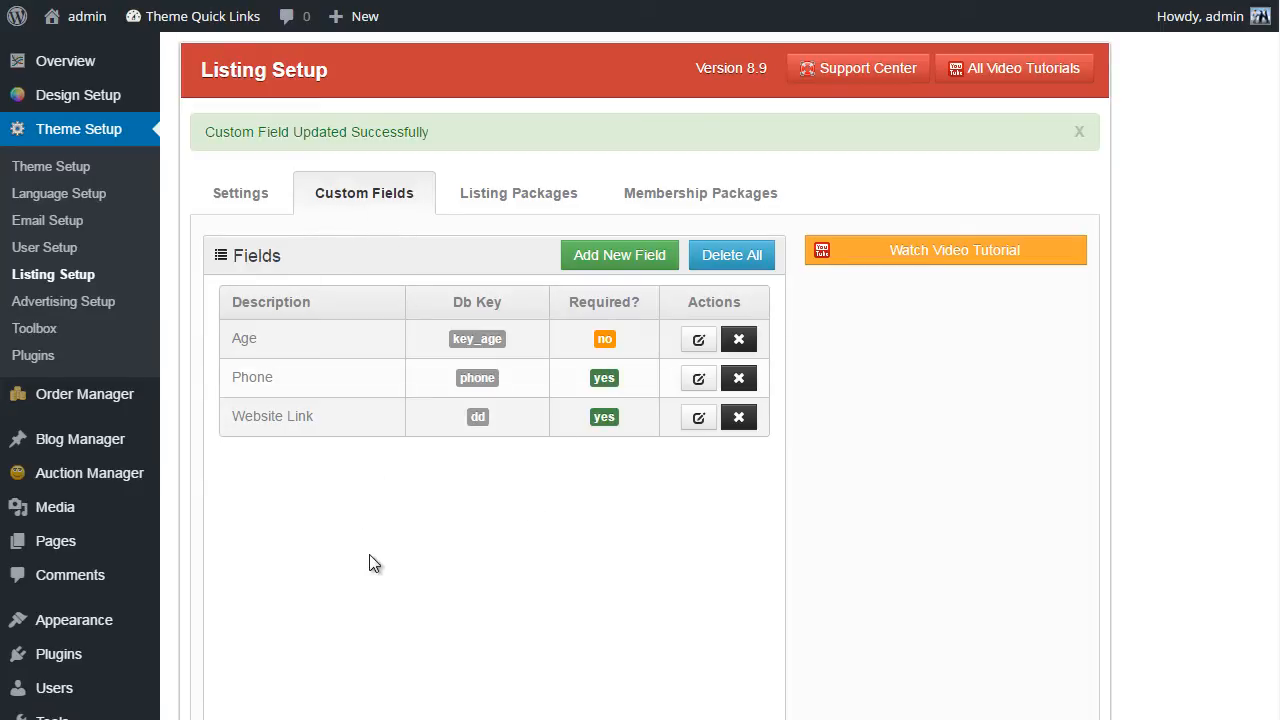
pyautogui.moveTo(138, 481)
pyautogui.click(240, 474)
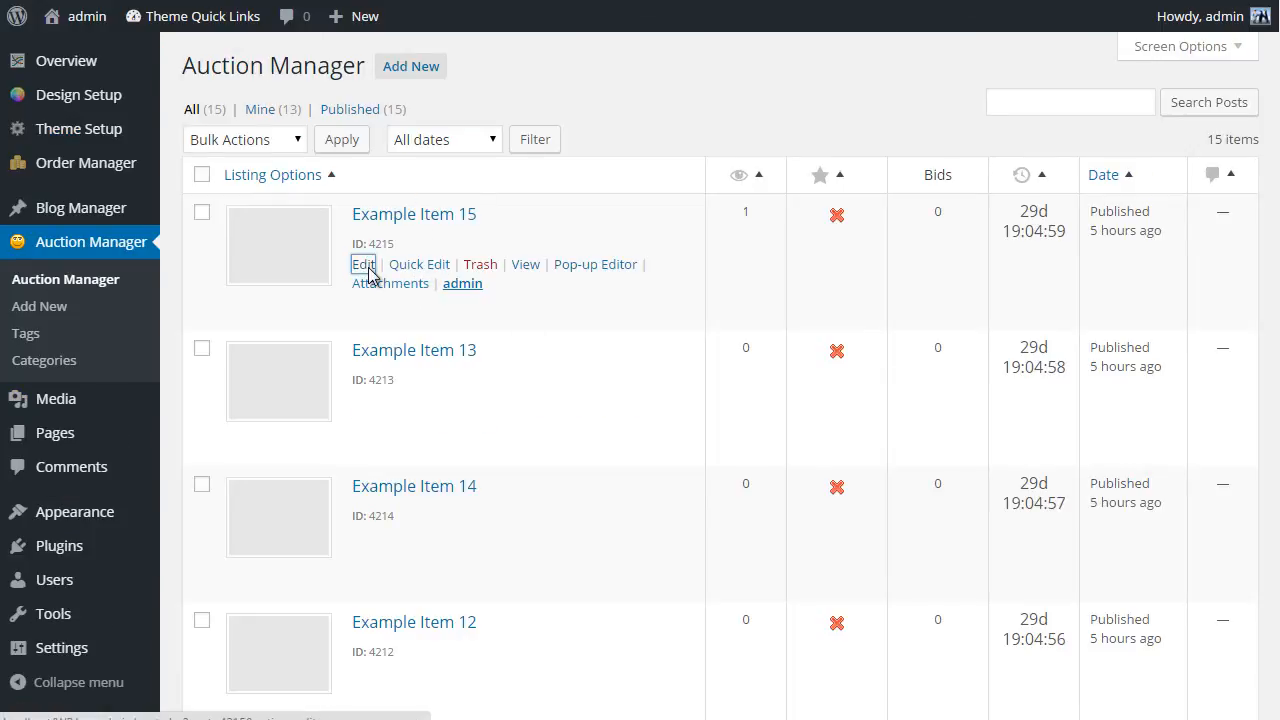
pyautogui.click(365, 264)
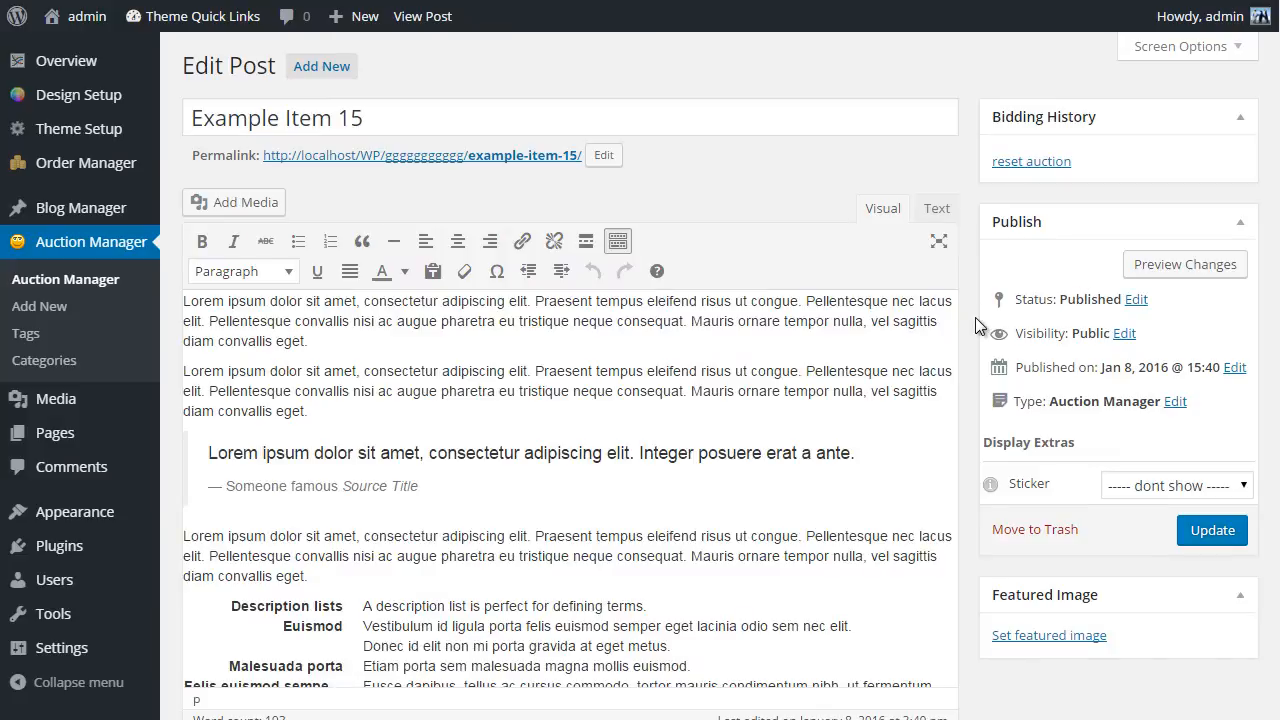
# - Examine the names and values in the Custom Fields section of Example Item 15 and the form for adding a custom field
pyautogui.scroll(-10, 982, 343)
pyautogui.scroll(-8, 982, 343)
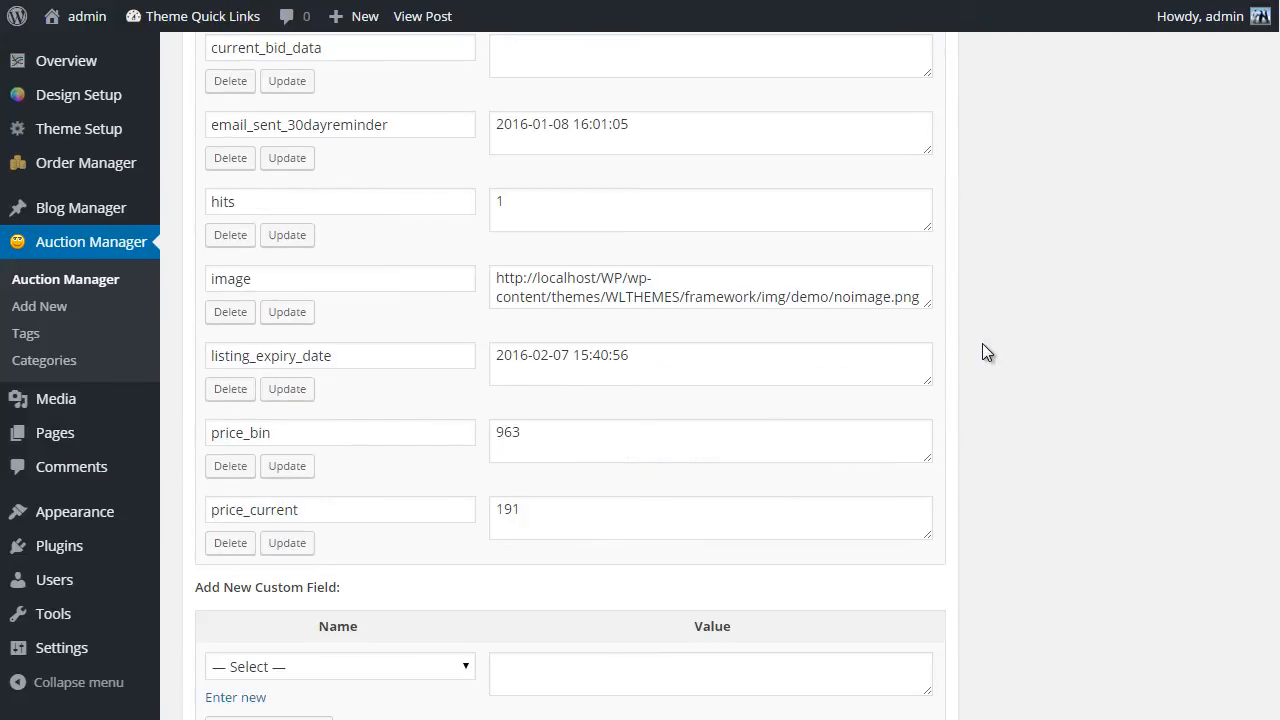
pyautogui.scroll(2, 982, 343)
pyautogui.scroll(2, 320, 323)
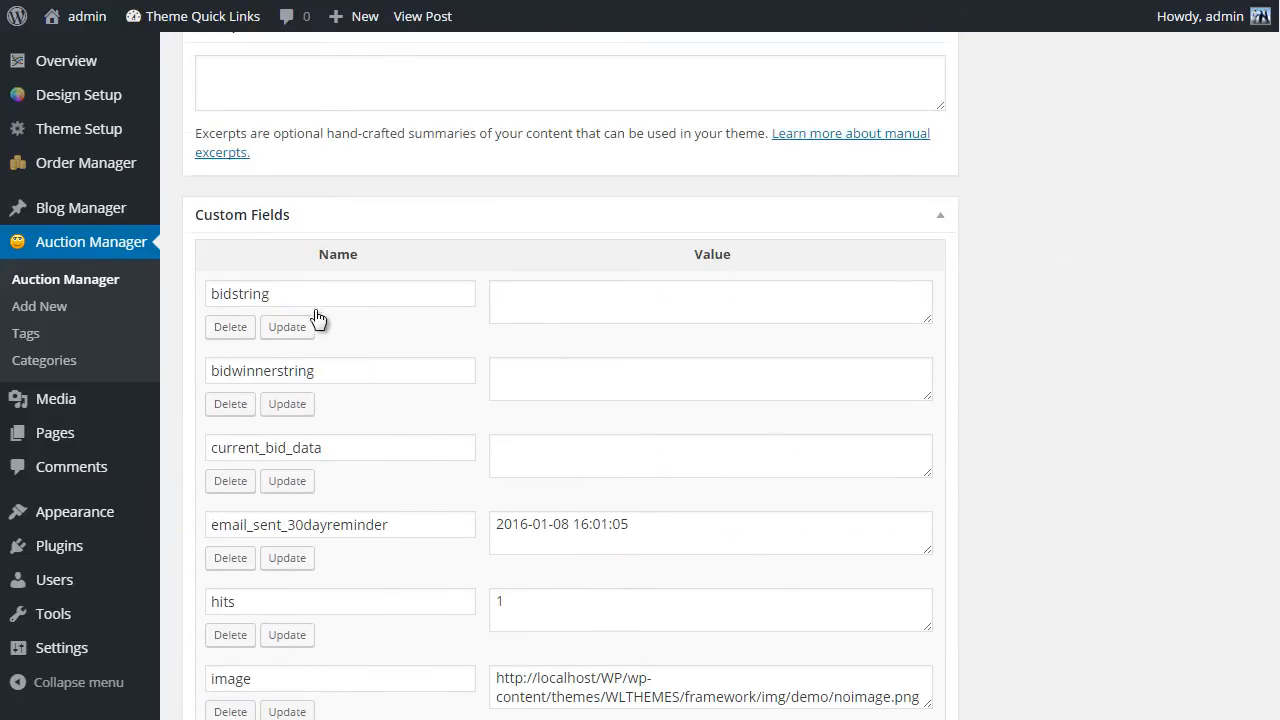
pyautogui.scroll(-6, 303, 320)
pyautogui.scroll(7, 294, 358)
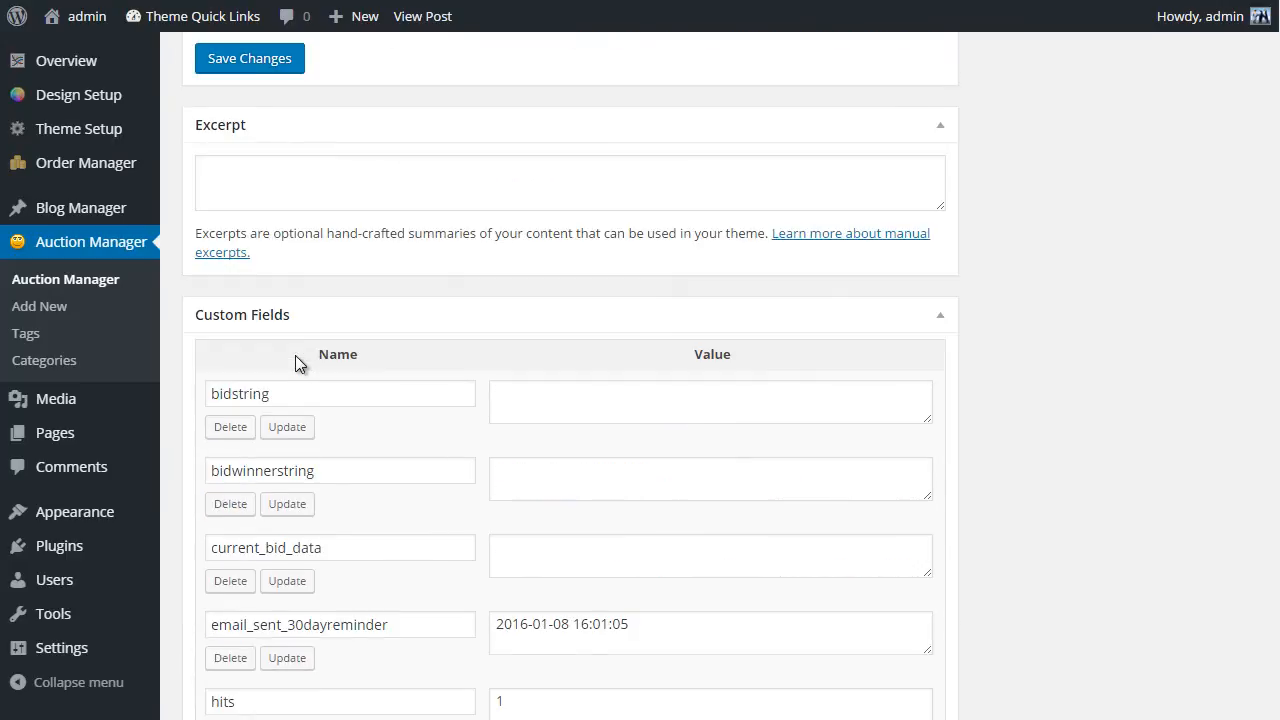
pyautogui.scroll(-6, 294, 358)
pyautogui.scroll(-2, 313, 419)
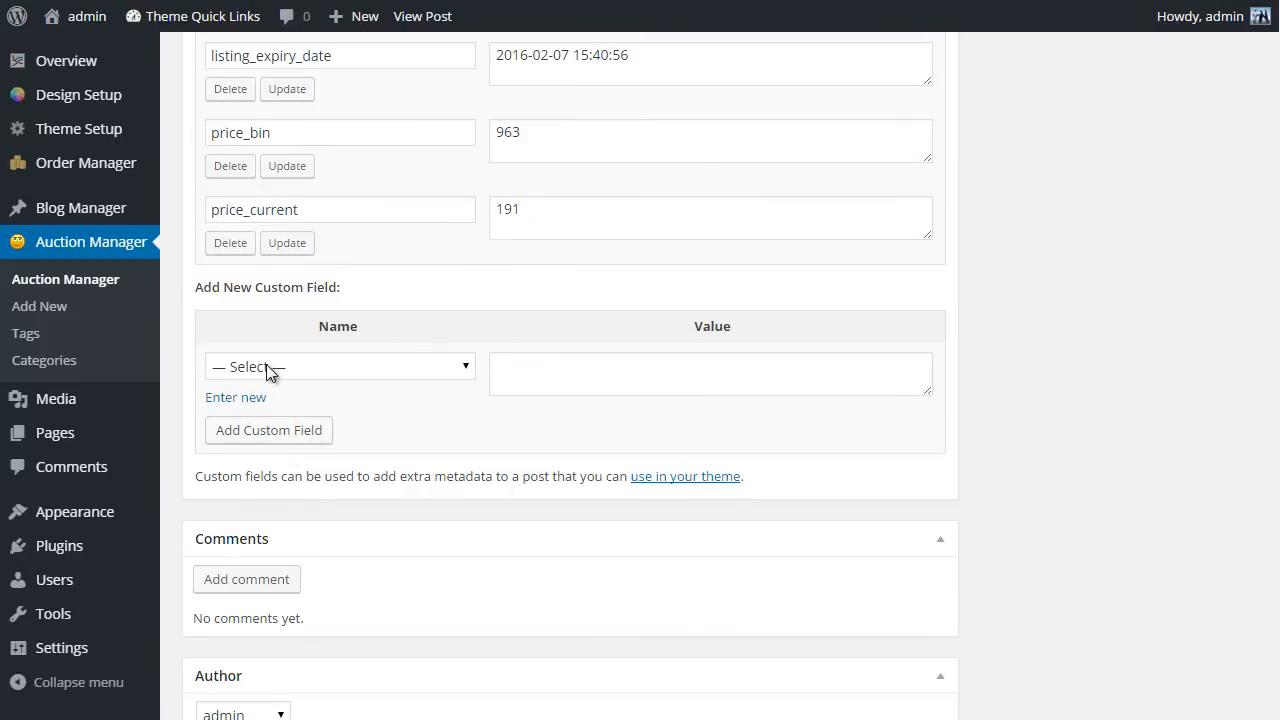
# - Add a new custom field named testing555 with the value test to Example Item 15
pyautogui.click(275, 369)
pyautogui.click(275, 369)
pyautogui.click(258, 400)
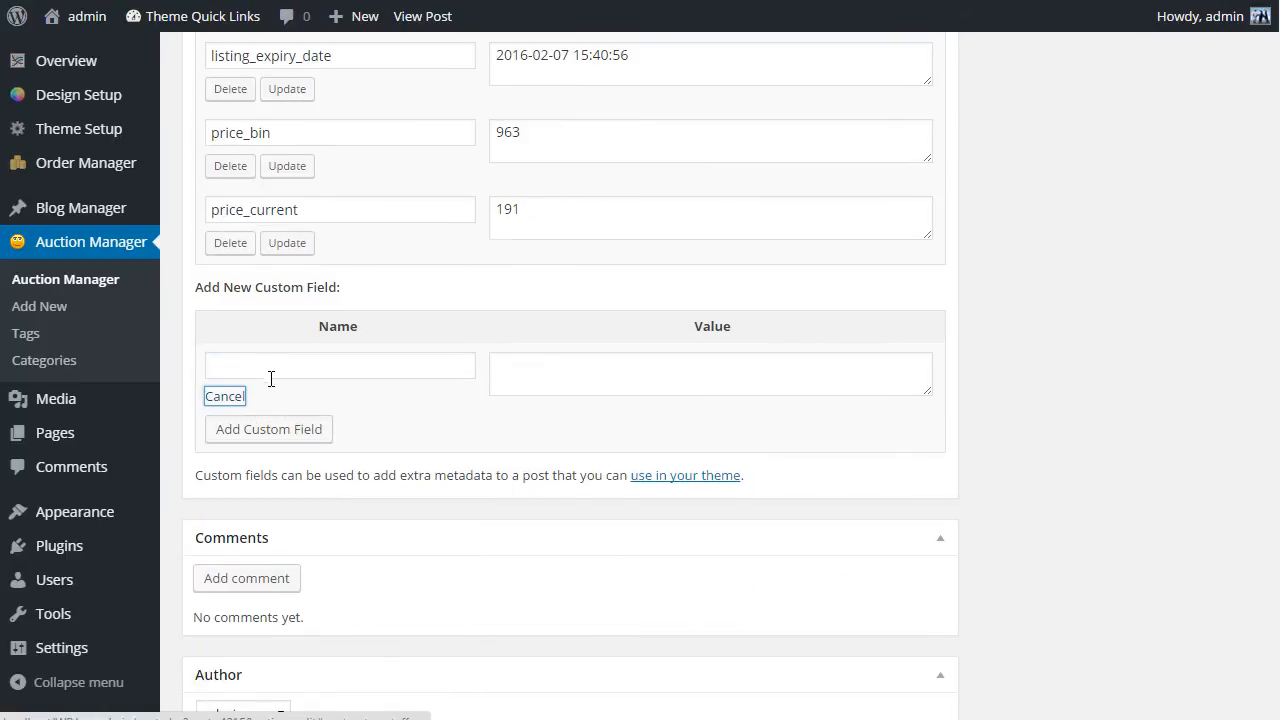
pyautogui.click(271, 370)
pyautogui.write('testing')
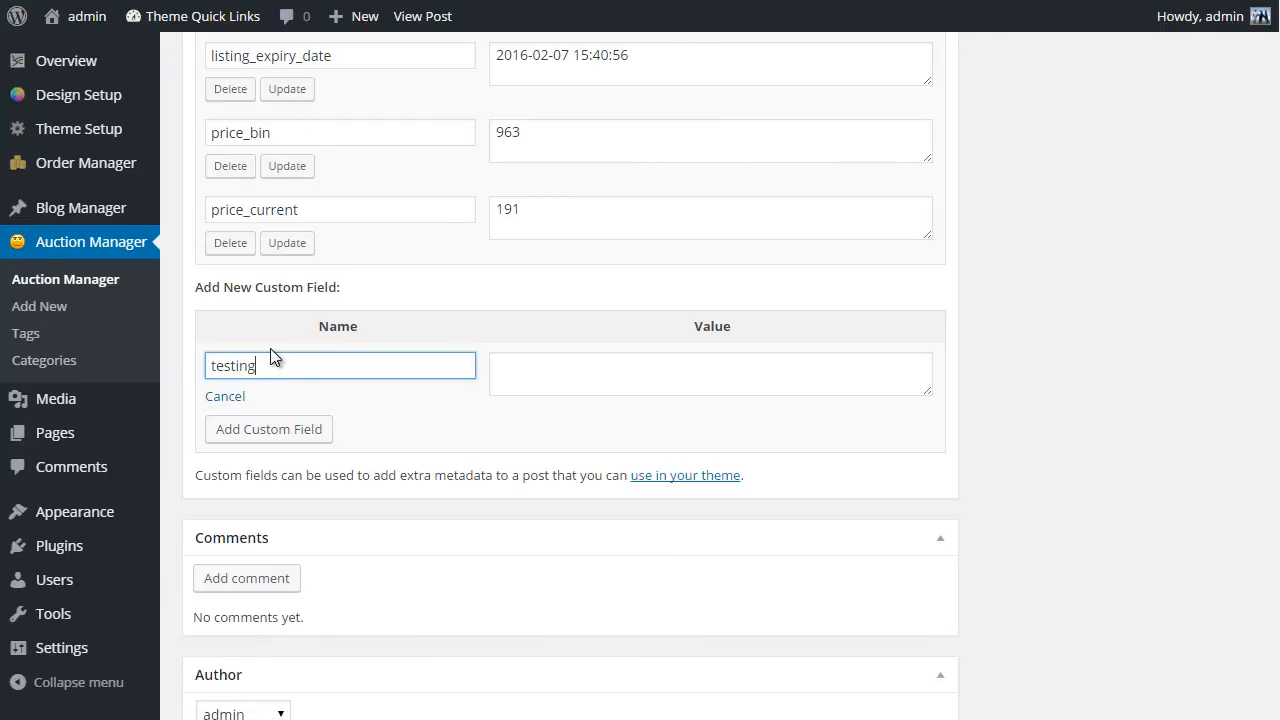
pyautogui.write('555')
pyautogui.moveTo(306, 374); pyautogui.dragTo(194, 366)
pyautogui.click(539, 369)
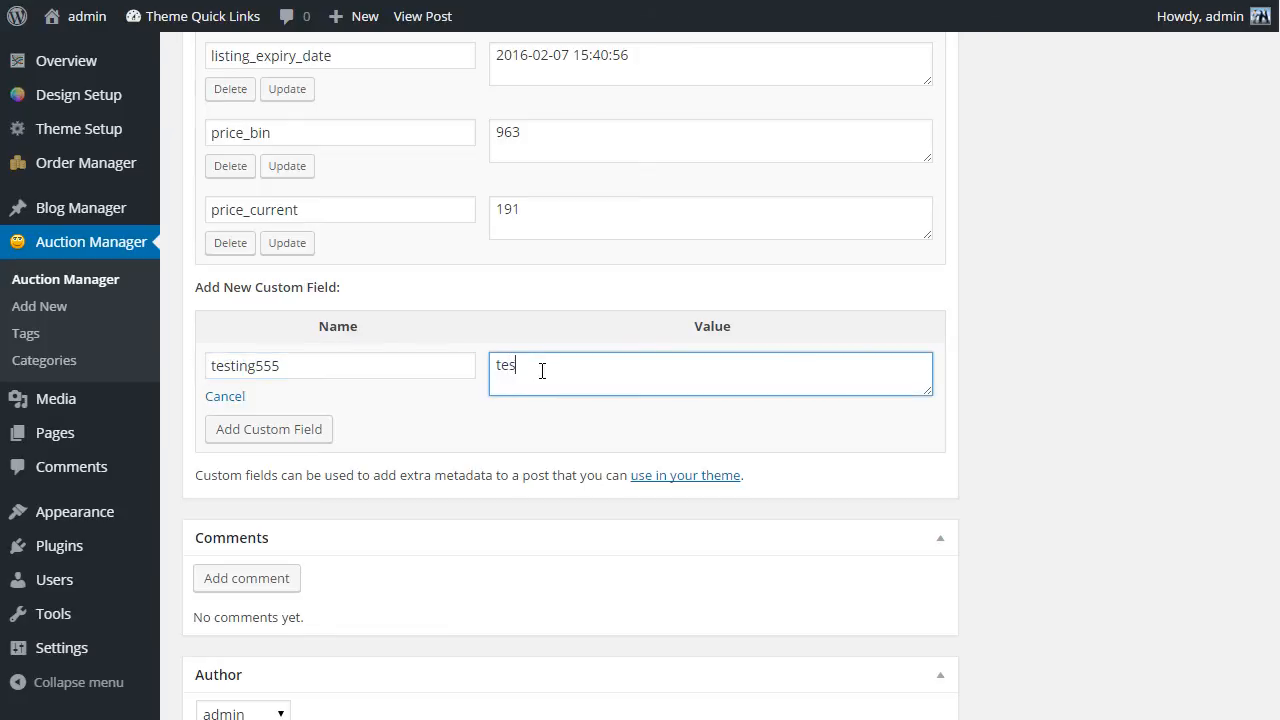
pyautogui.click(303, 429)
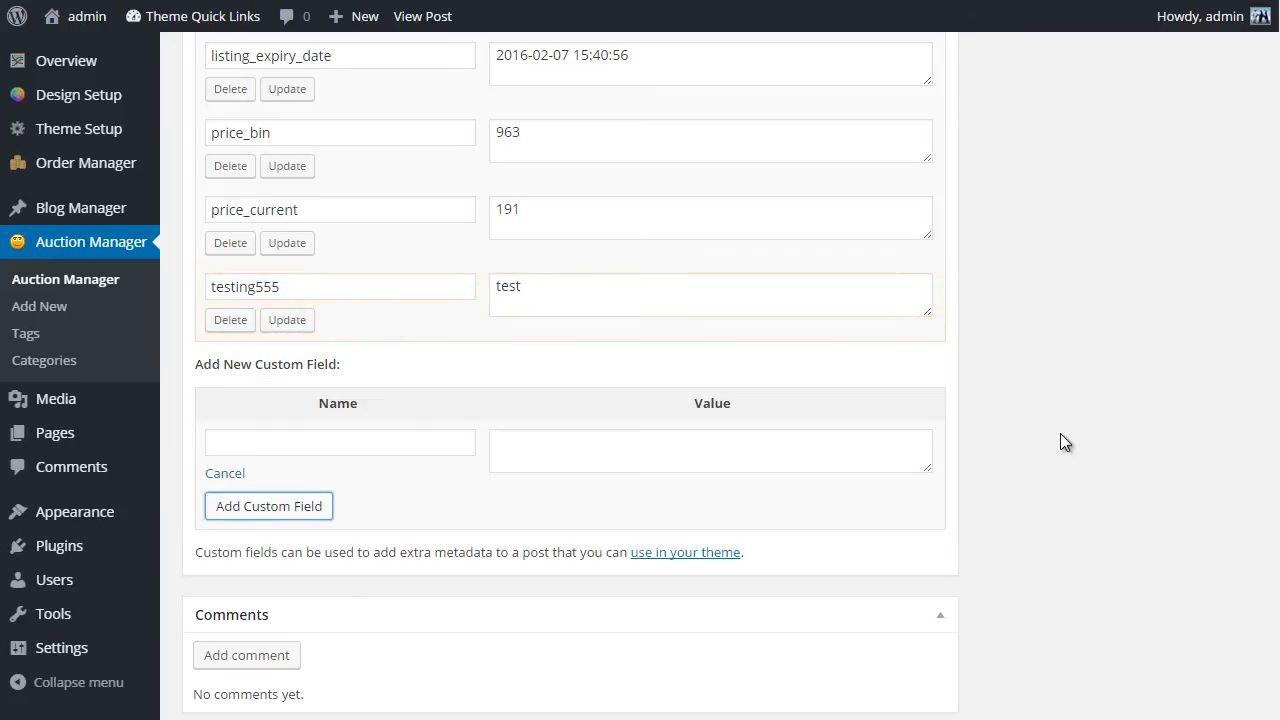
# - Update the Example Item 15 listing and review its Custom Fields section
pyautogui.moveTo(1279, 610); pyautogui.dragTo(1279, 216)
pyautogui.click(1212, 450)
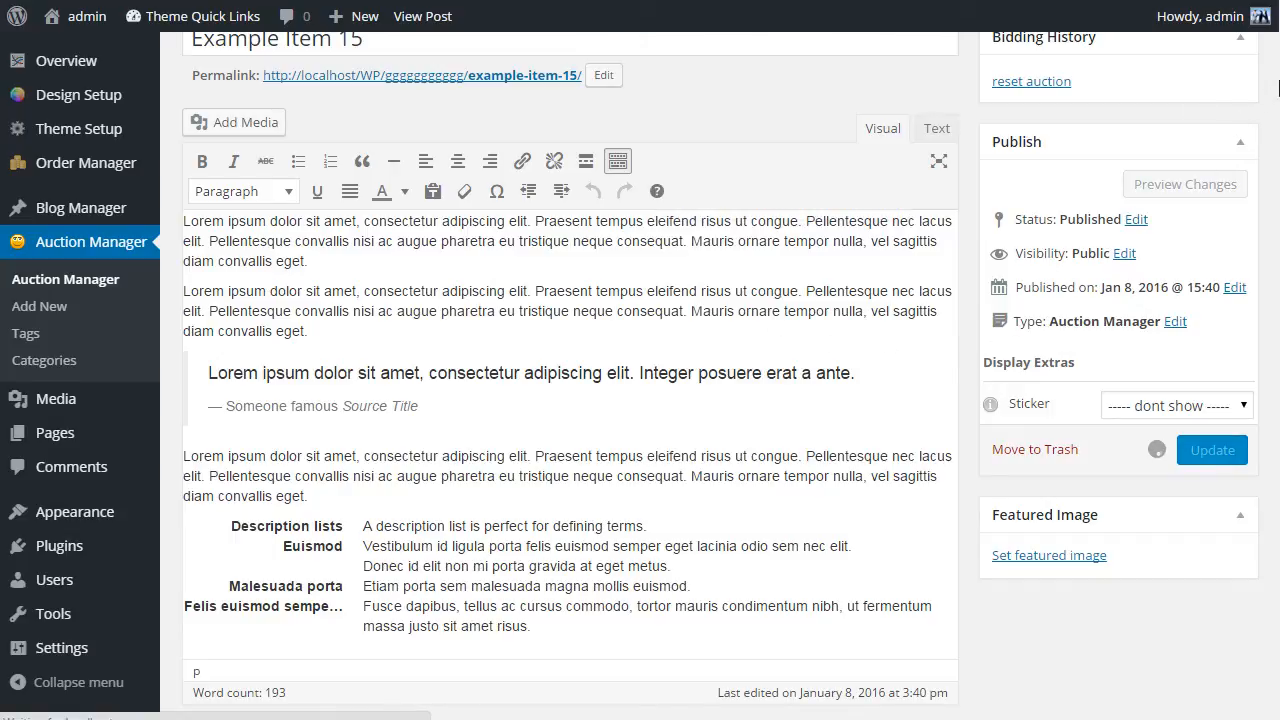
pyautogui.moveTo(1277, 95); pyautogui.dragTo(1271, 418)
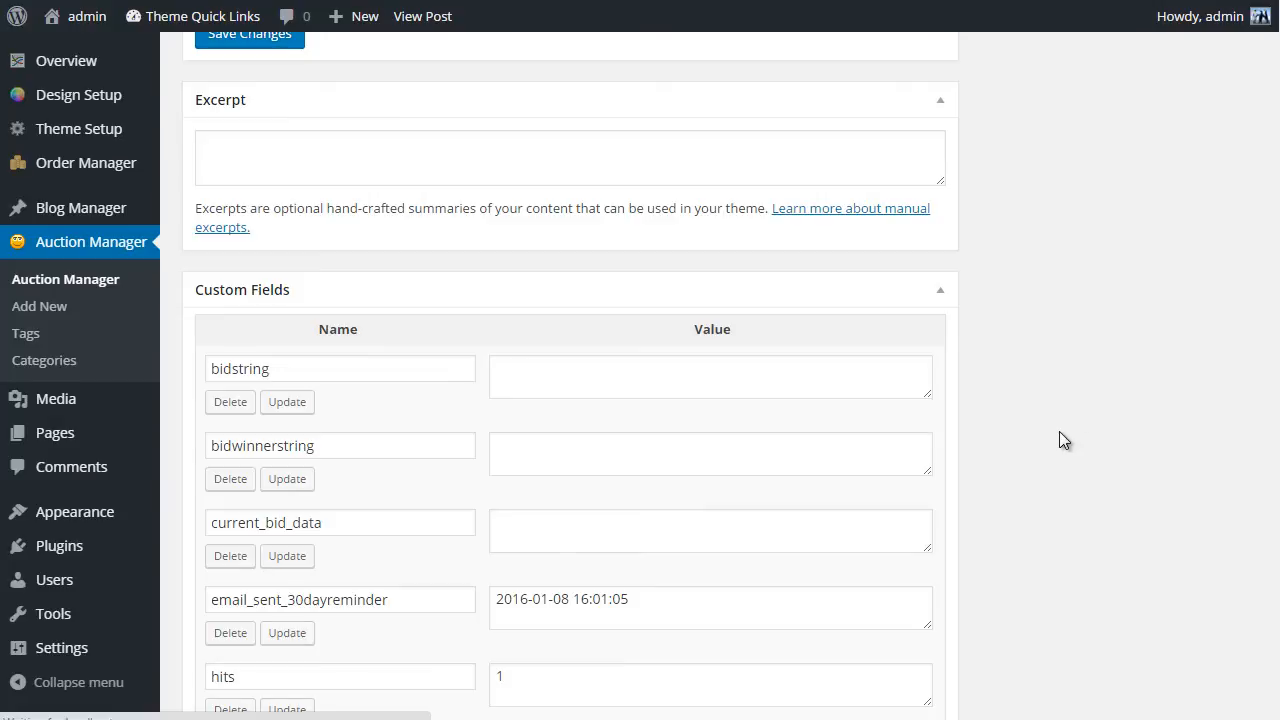
pyautogui.scroll(-11, 988, 508)
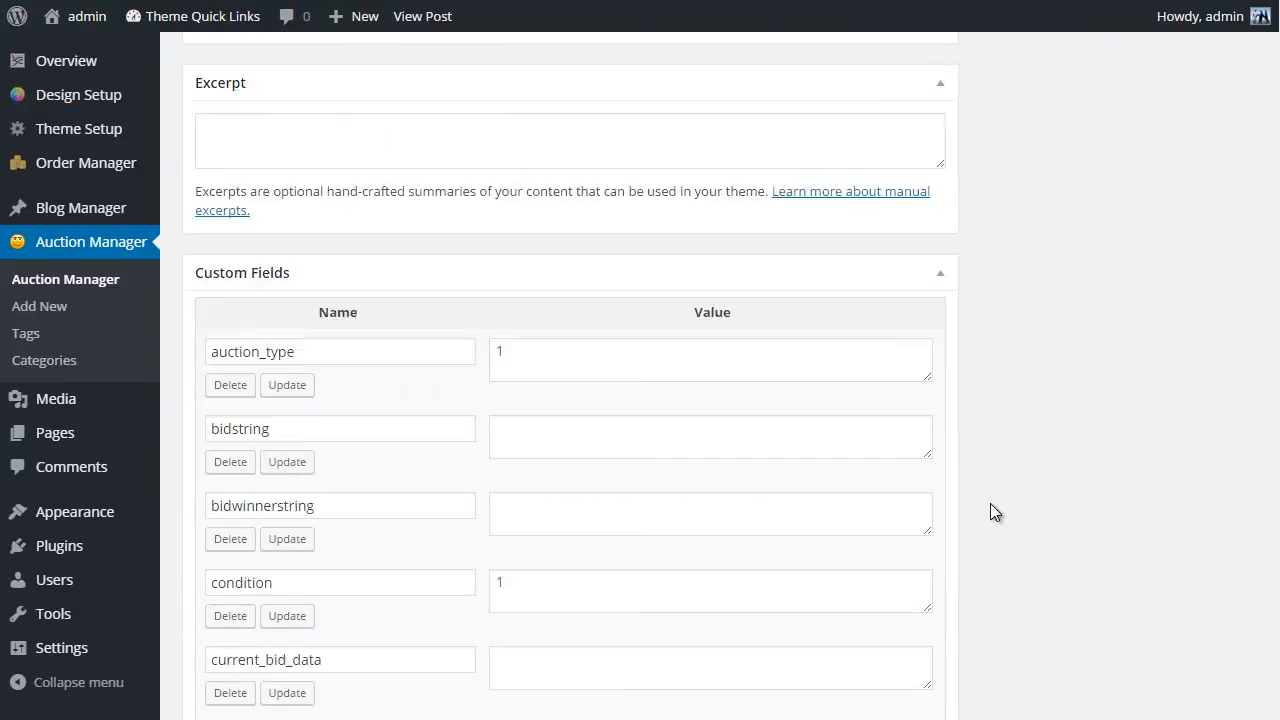
pyautogui.scroll(7, 522, 339)
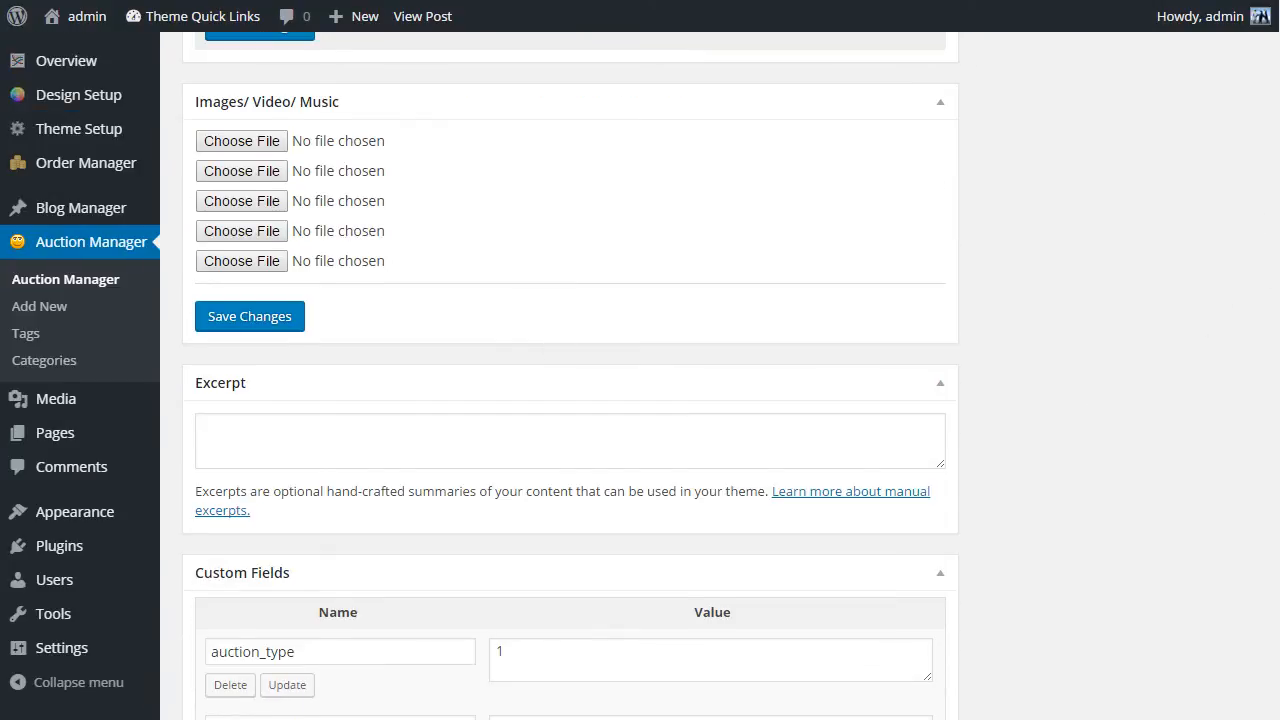
# - Open Example Item 15's public page from its permalink and look through the listing's displayed details
pyautogui.moveTo(1277, 256); pyautogui.dragTo(1270, 45)
pyautogui.click(249, 181)
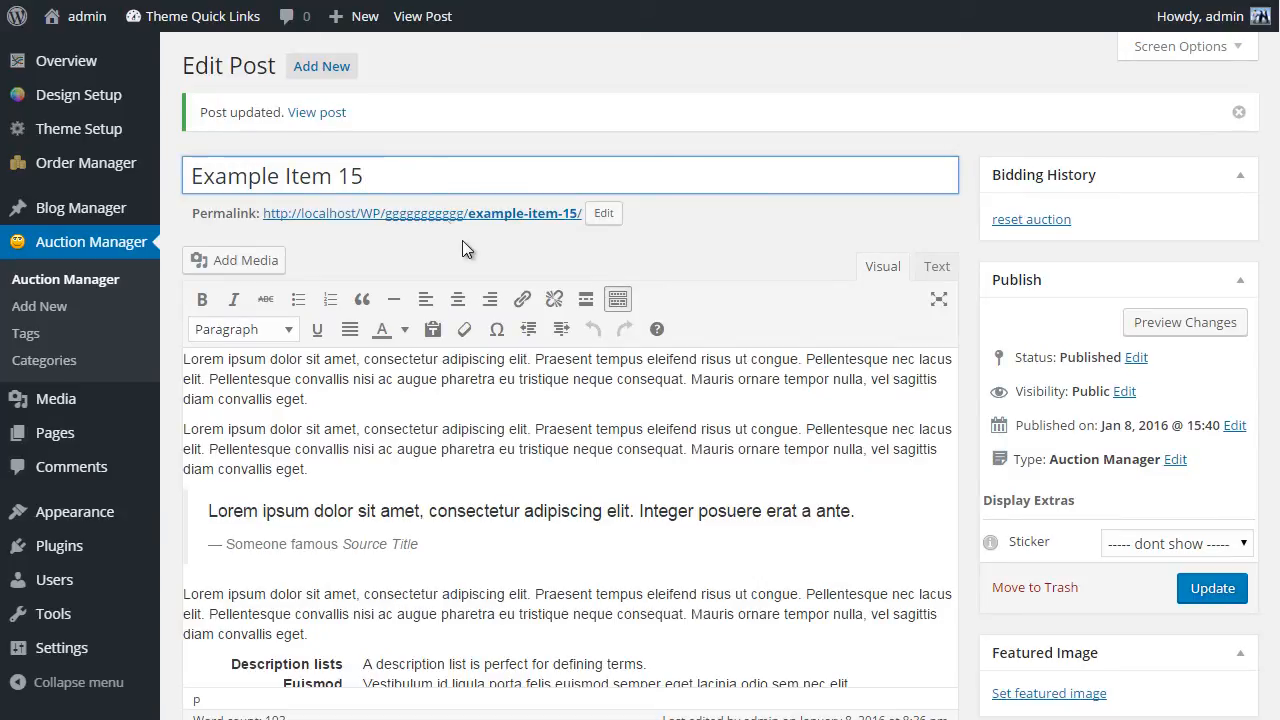
pyautogui.rightClick(443, 214)
pyautogui.click(500, 307)
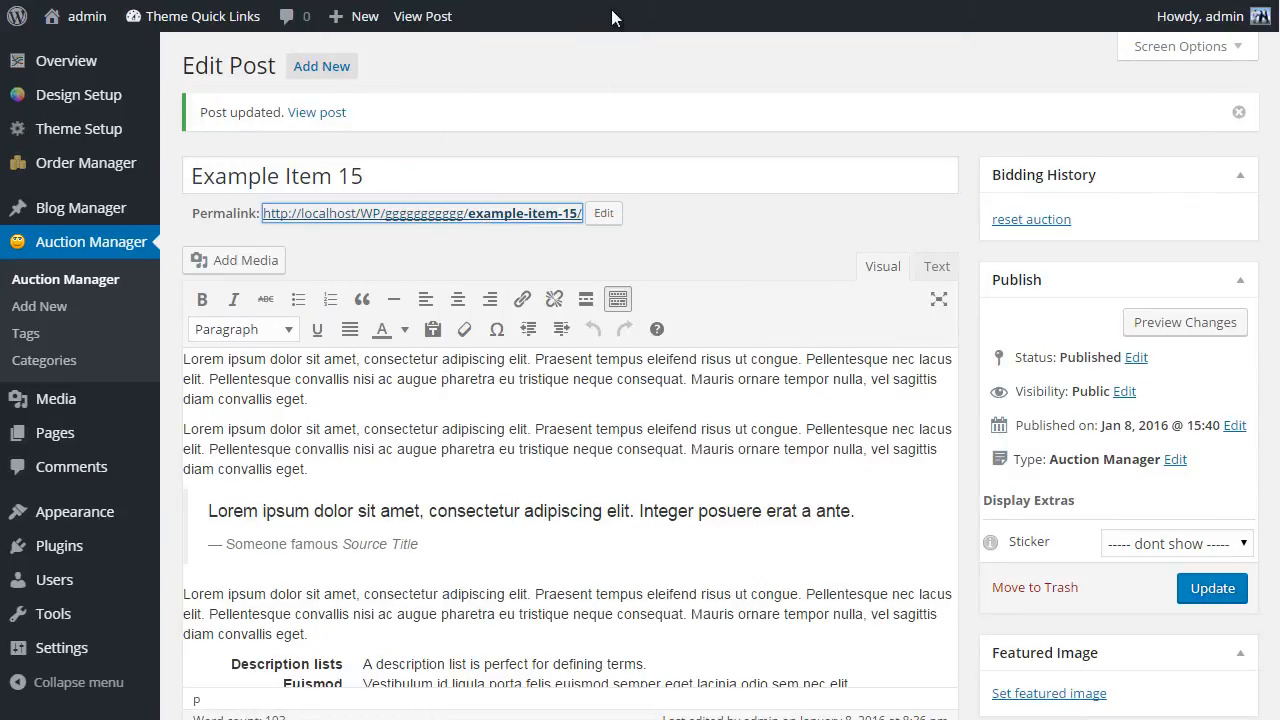
pyautogui.scroll(-5, 1209, 397)
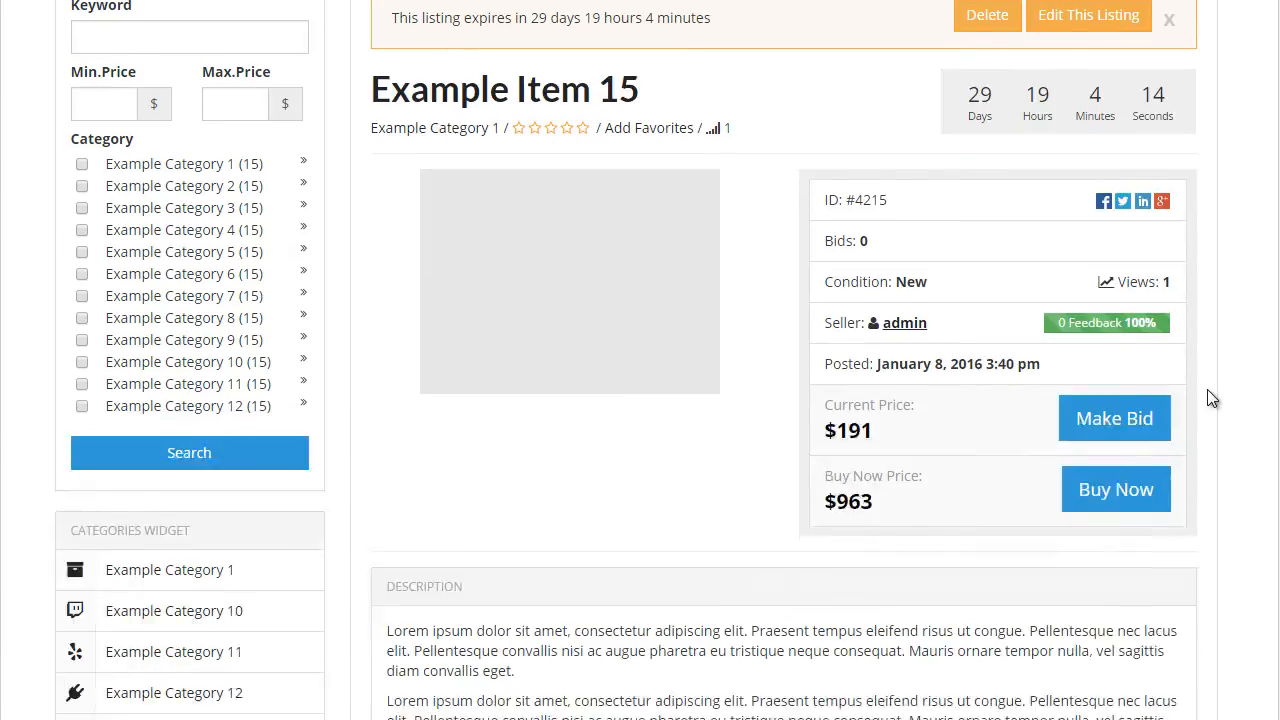
pyautogui.scroll(5, 1209, 415)
pyautogui.scroll(-10, 1209, 415)
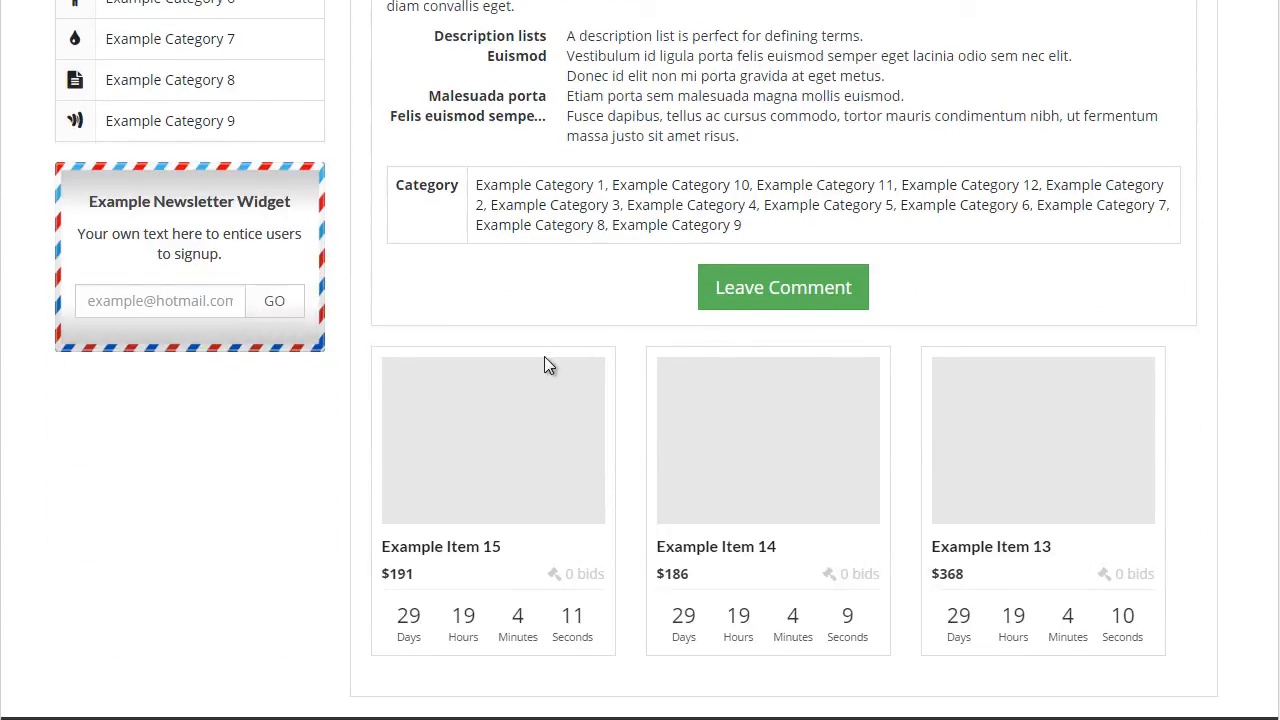
pyautogui.click(546, 364)
# - Open Example Item 15's front-end edit form and examine the Age, Phone and Website Link fields under Listing Details
pyautogui.click(1120, 215)
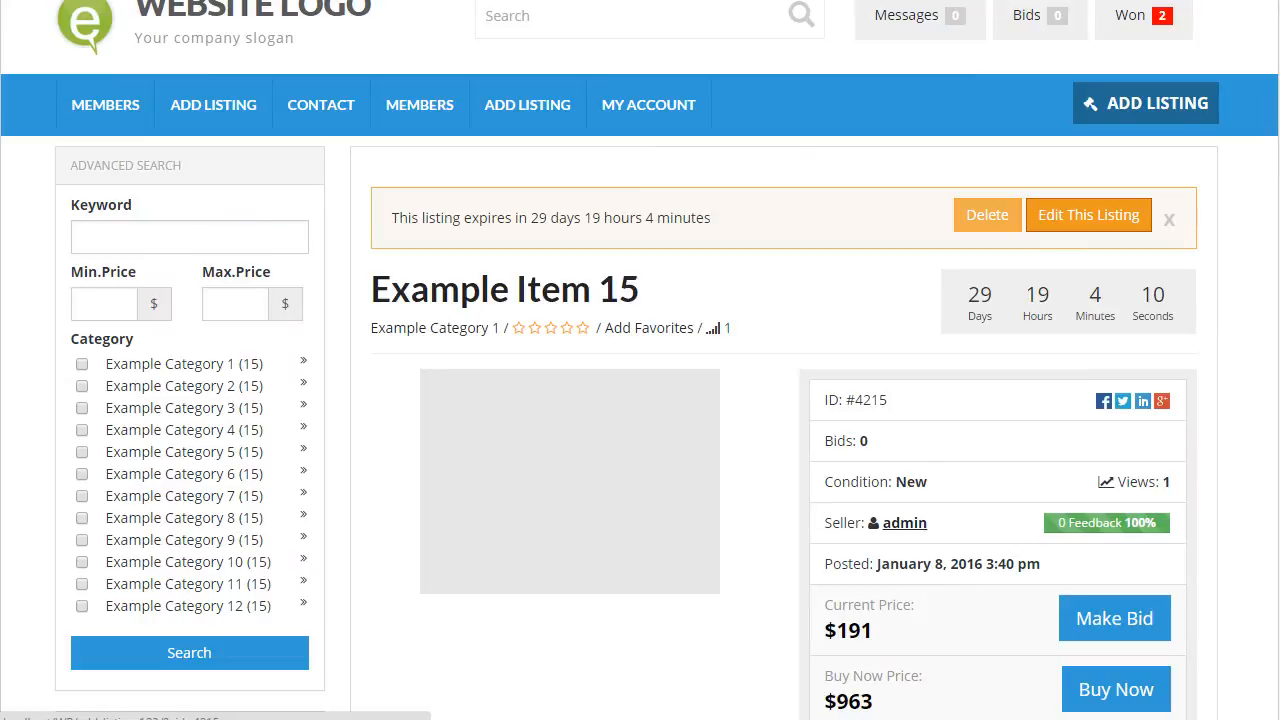
pyautogui.scroll(-5, 1194, 360)
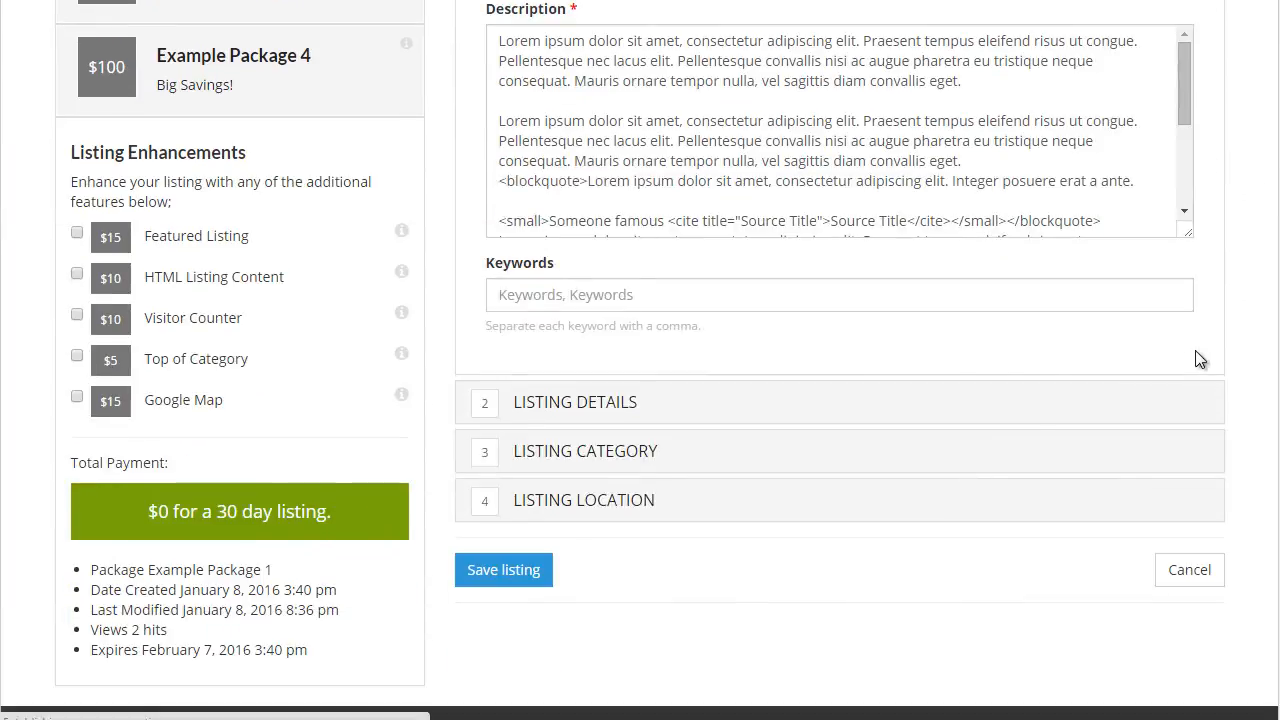
pyautogui.click(652, 409)
pyautogui.scroll(-1, 1034, 461)
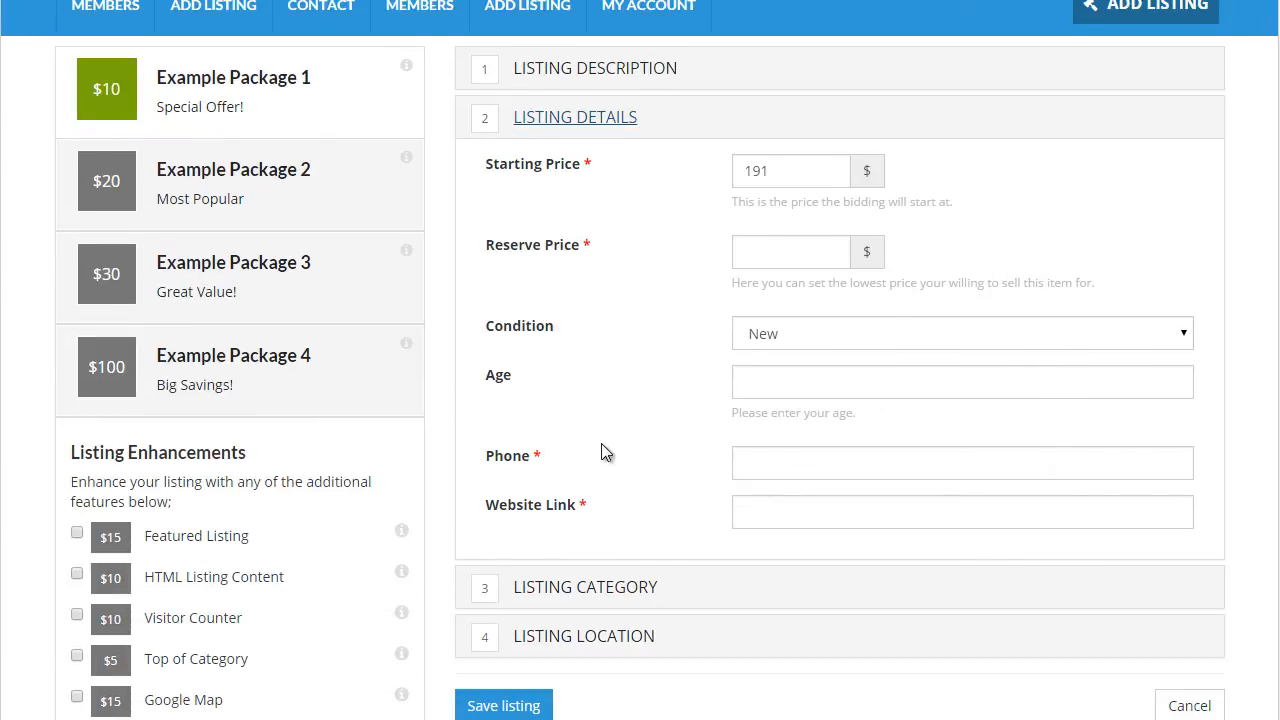
pyautogui.click(794, 513)
pyautogui.click(783, 466)
pyautogui.click(691, 449)
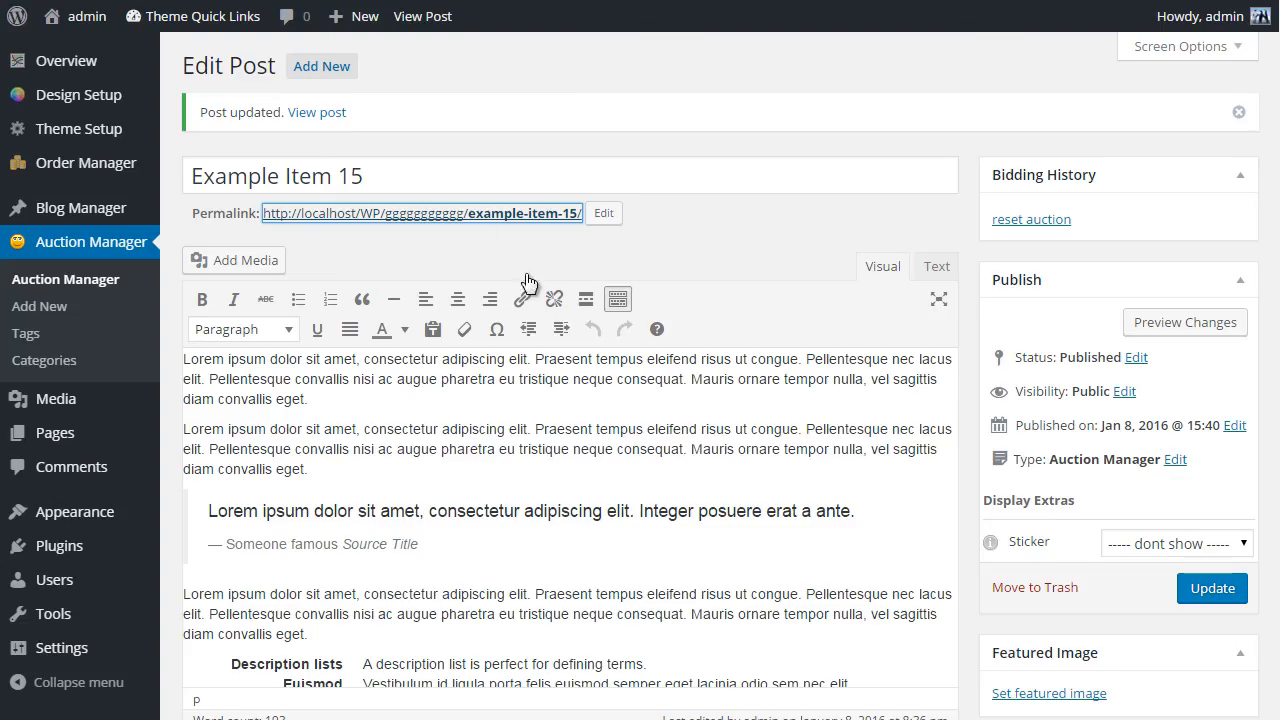
# - Return to the admin edit page of Example Item 15 and examine the fields in its Listing Details section
pyautogui.scroll(-6, 1100, 300)
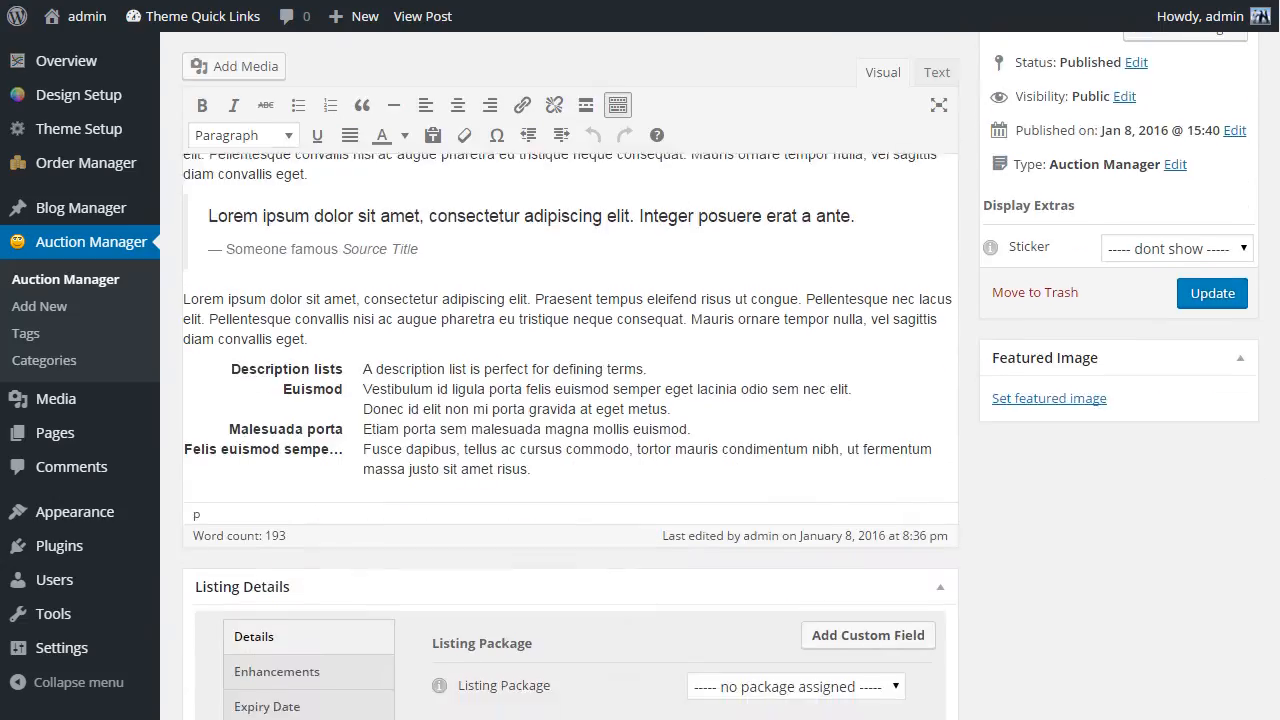
pyautogui.scroll(7, 924, 183)
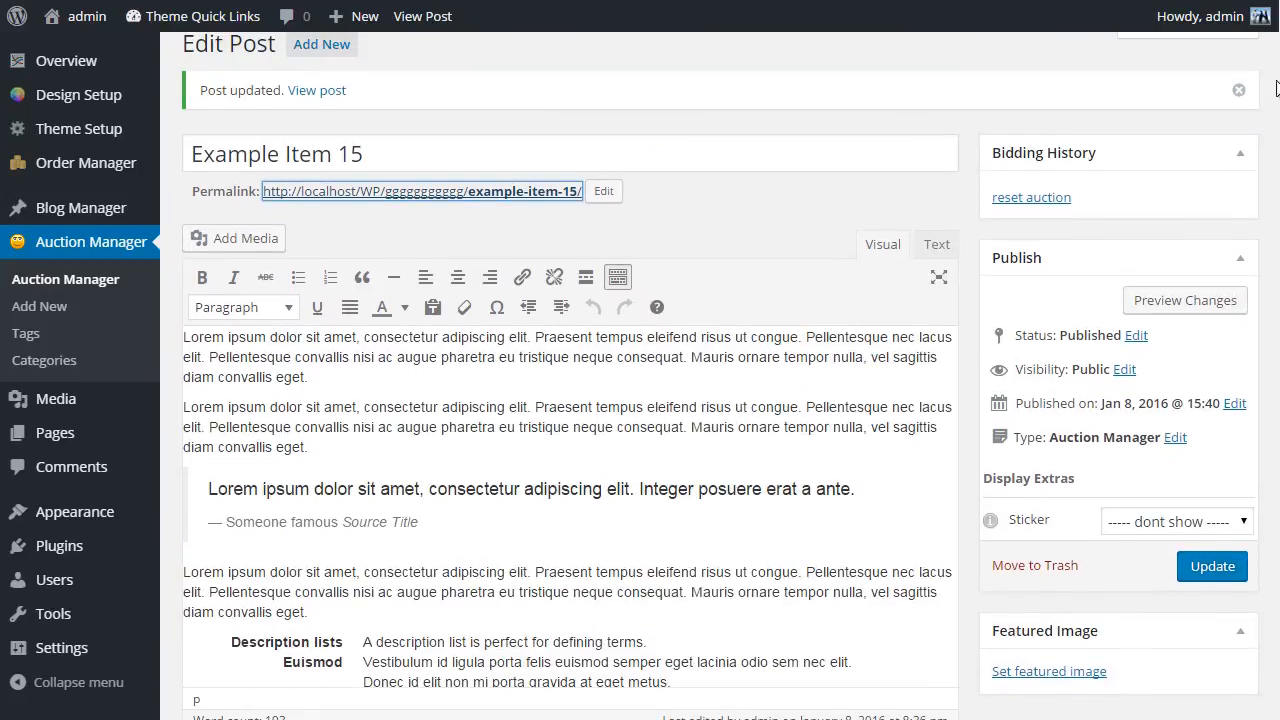
pyautogui.click(899, 190)
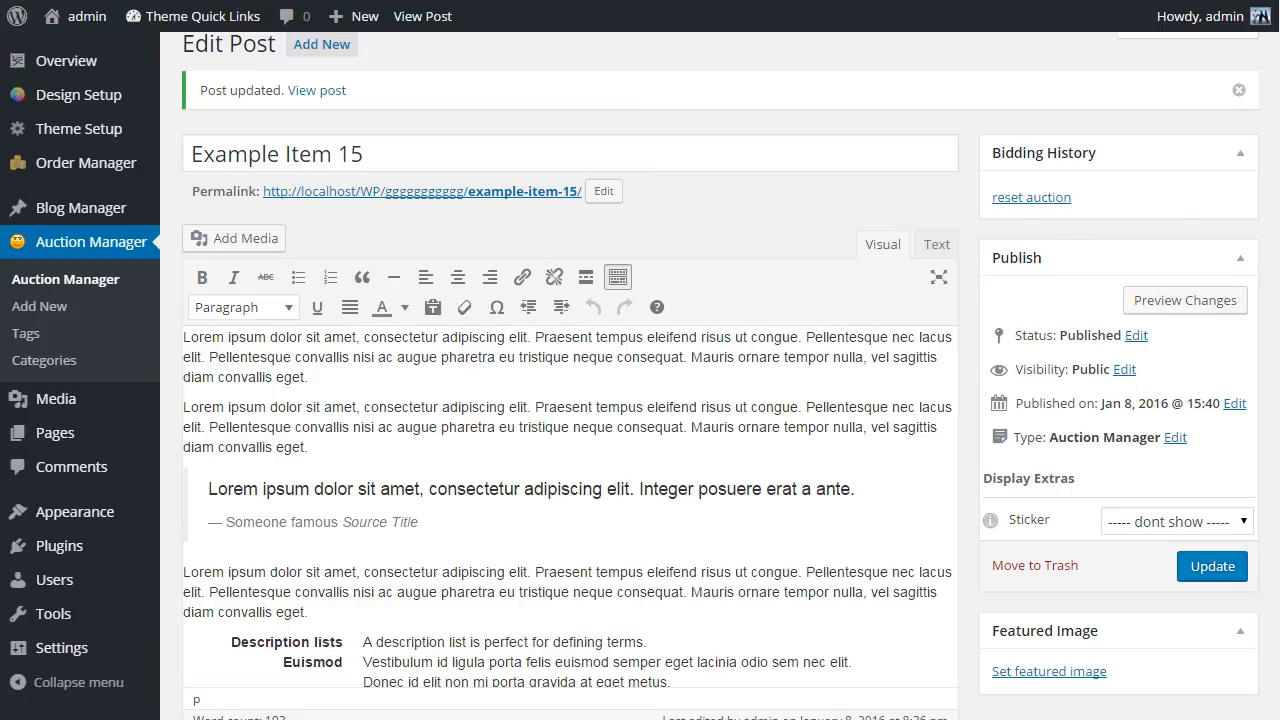
pyautogui.scroll(-7, 1163, 305)
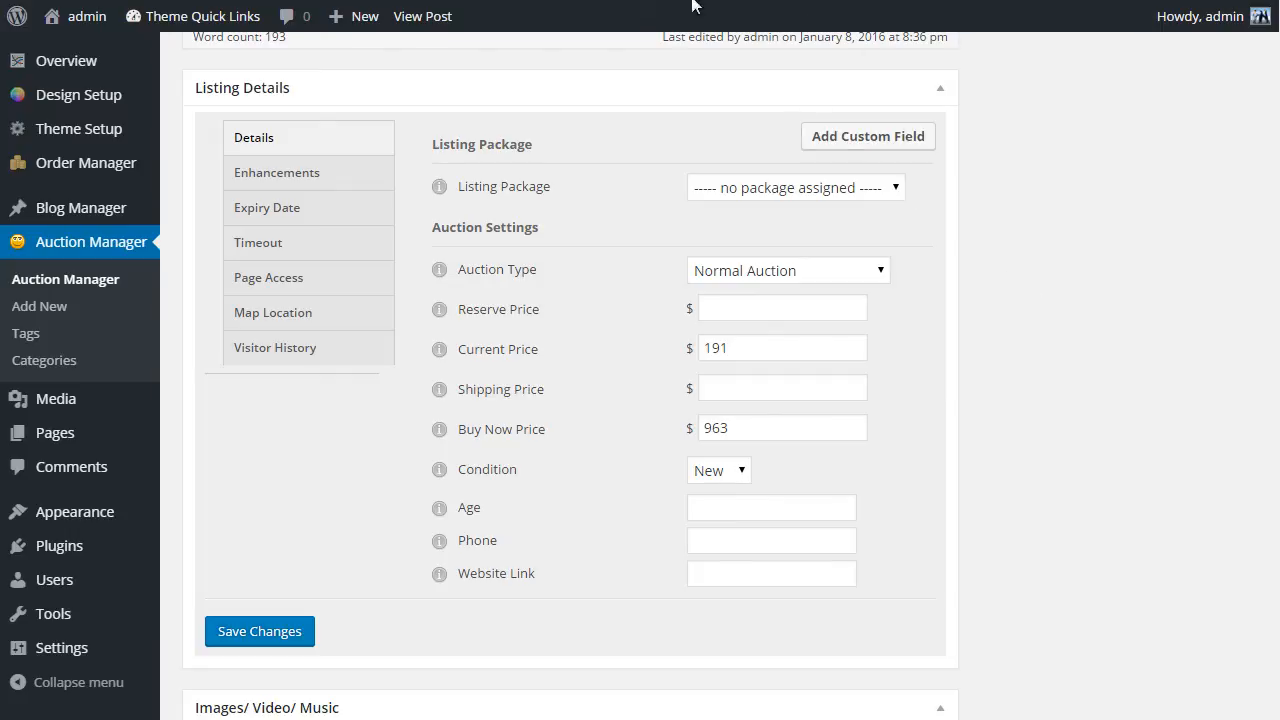
pyautogui.scroll(2, 474, 286)
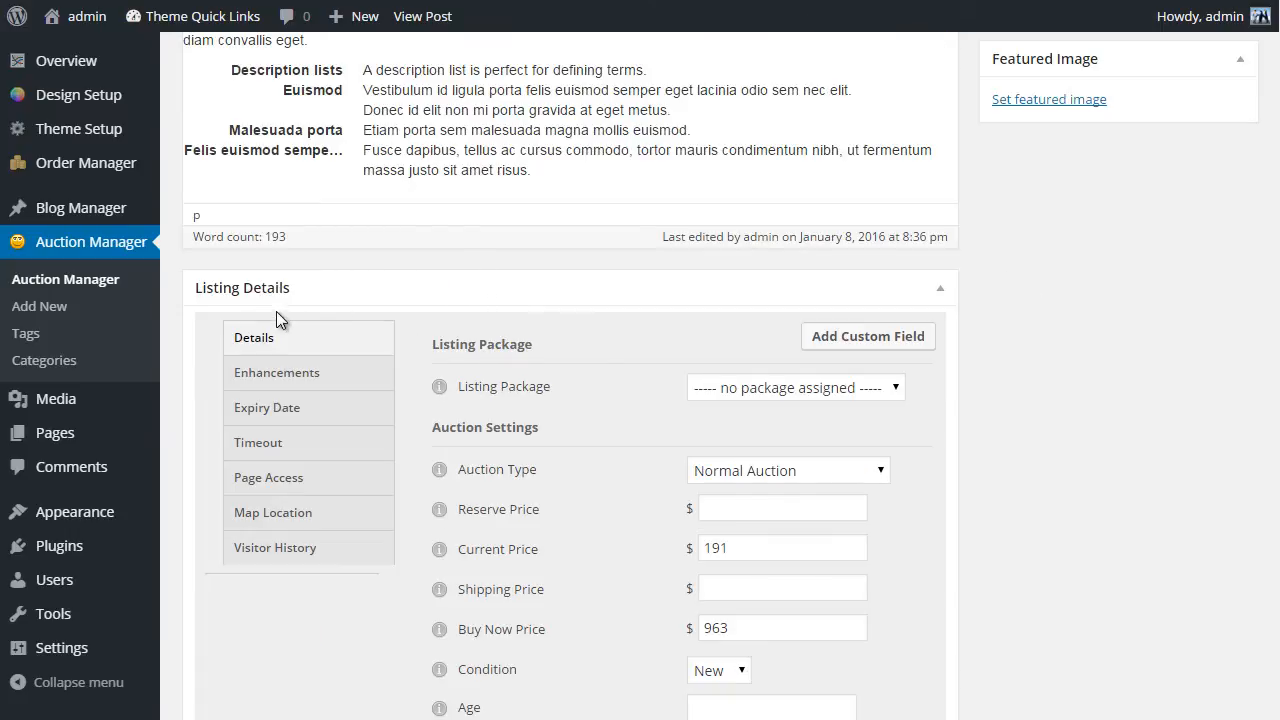
pyautogui.scroll(-5, 414, 363)
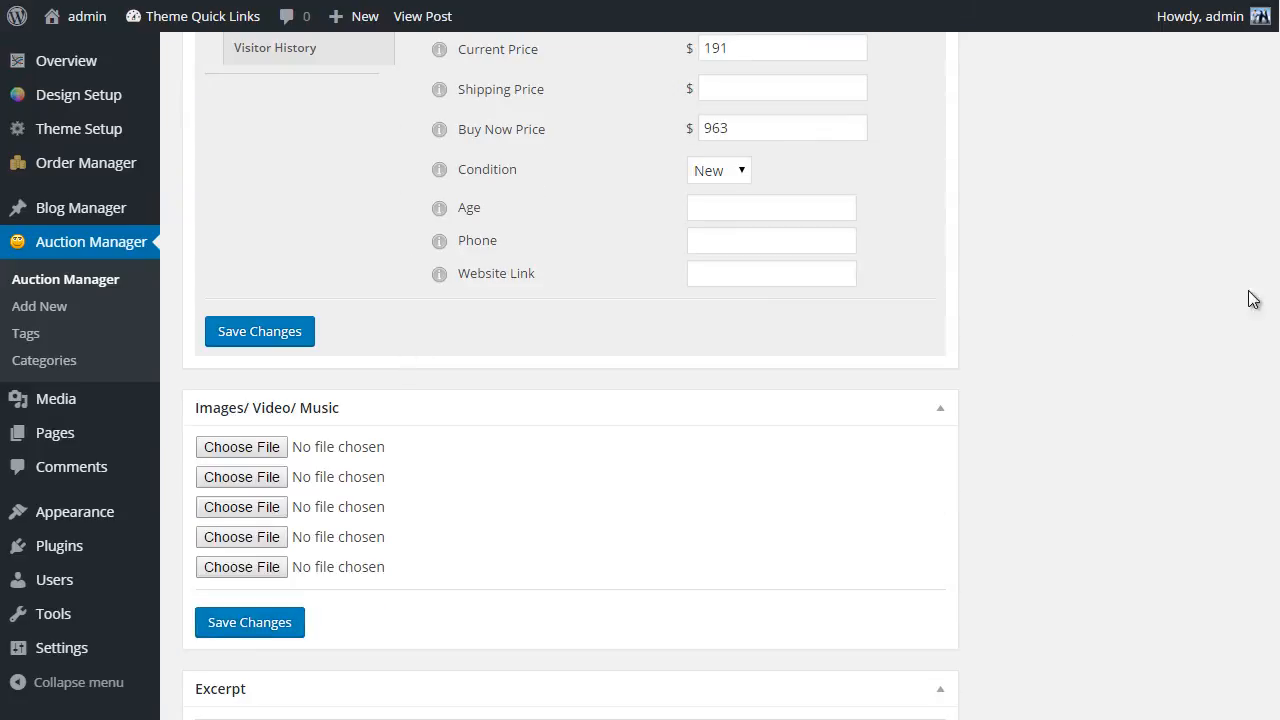
# - Examine the database names in Example Item 15's Custom Fields section, including auction_type, bidstring, bidwinnerstring and testing555
pyautogui.scroll(-12, 1270, 234)
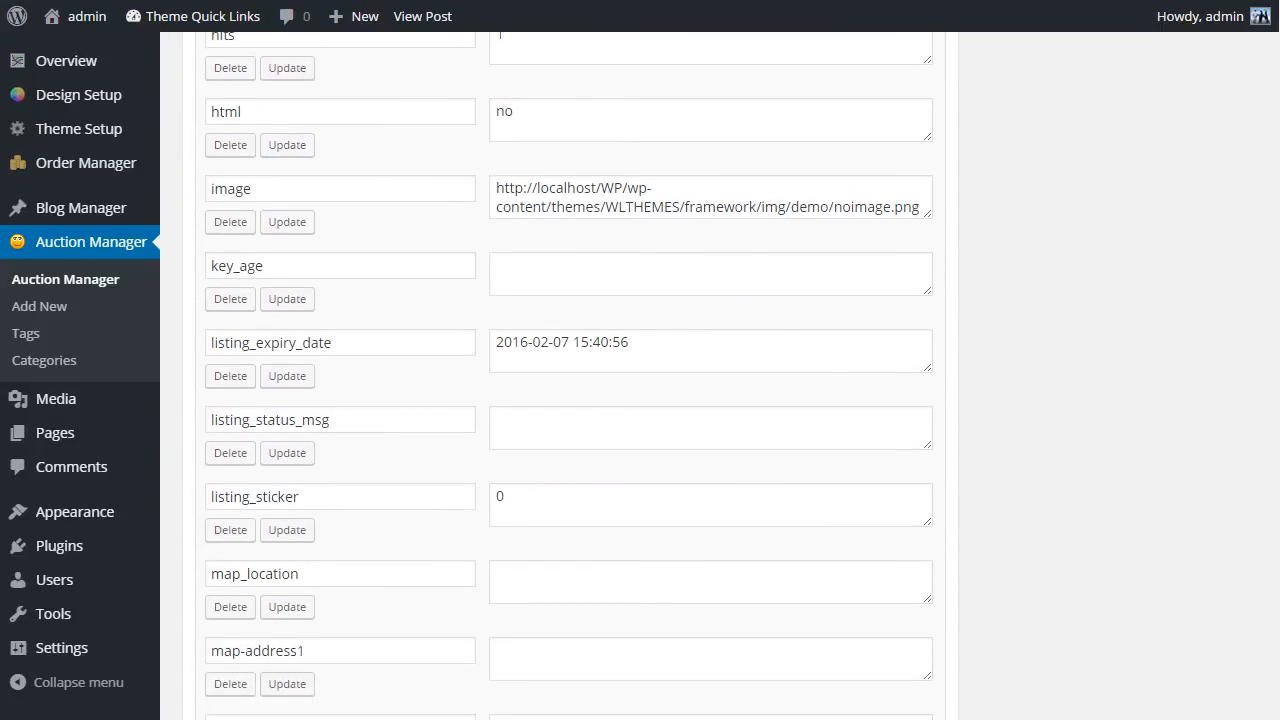
pyautogui.scroll(6, 570, 376)
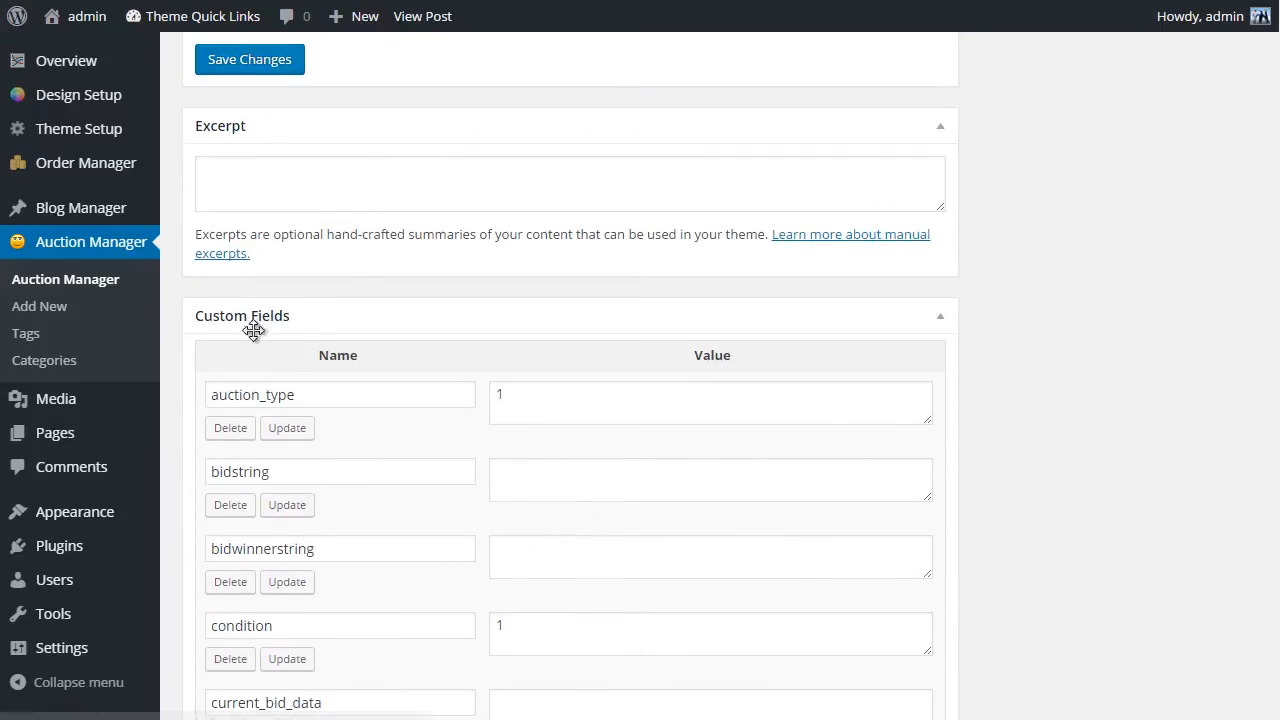
pyautogui.scroll(-1, 307, 374)
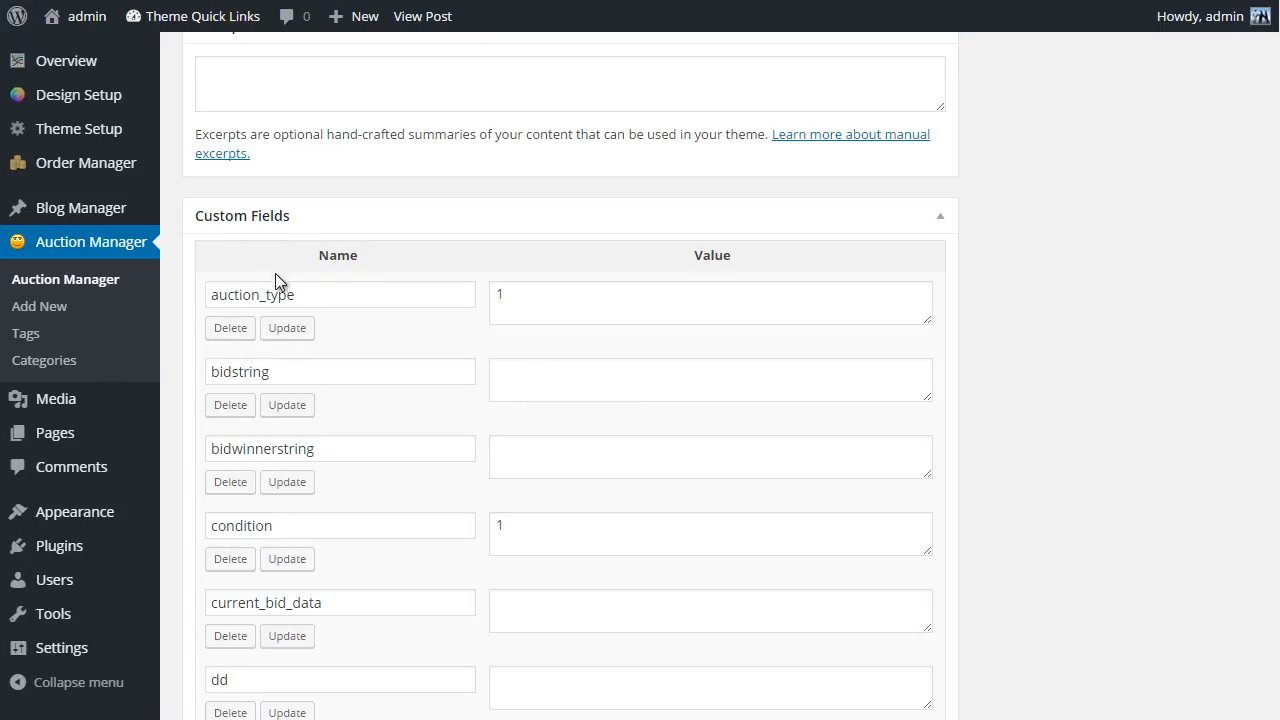
pyautogui.moveTo(303, 291); pyautogui.dragTo(209, 291)
pyautogui.moveTo(268, 372); pyautogui.dragTo(209, 372)
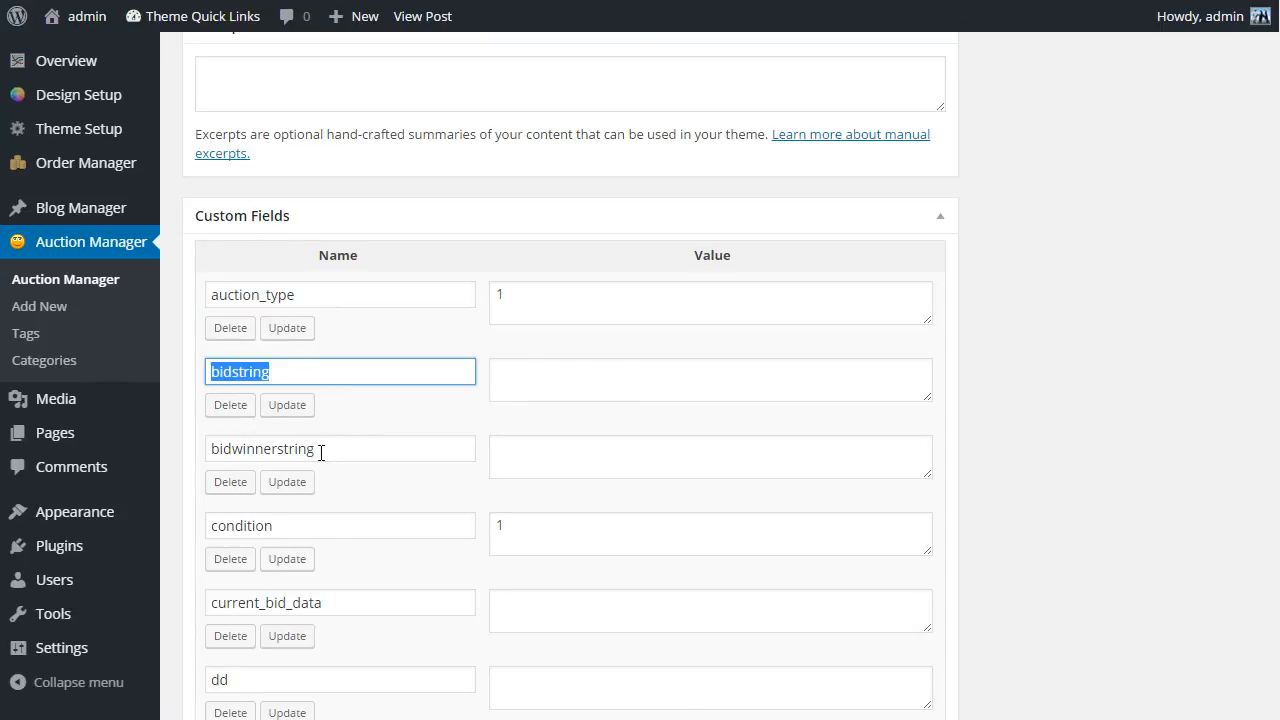
pyautogui.moveTo(320, 449); pyautogui.dragTo(213, 452)
pyautogui.scroll(-20, 626, 454)
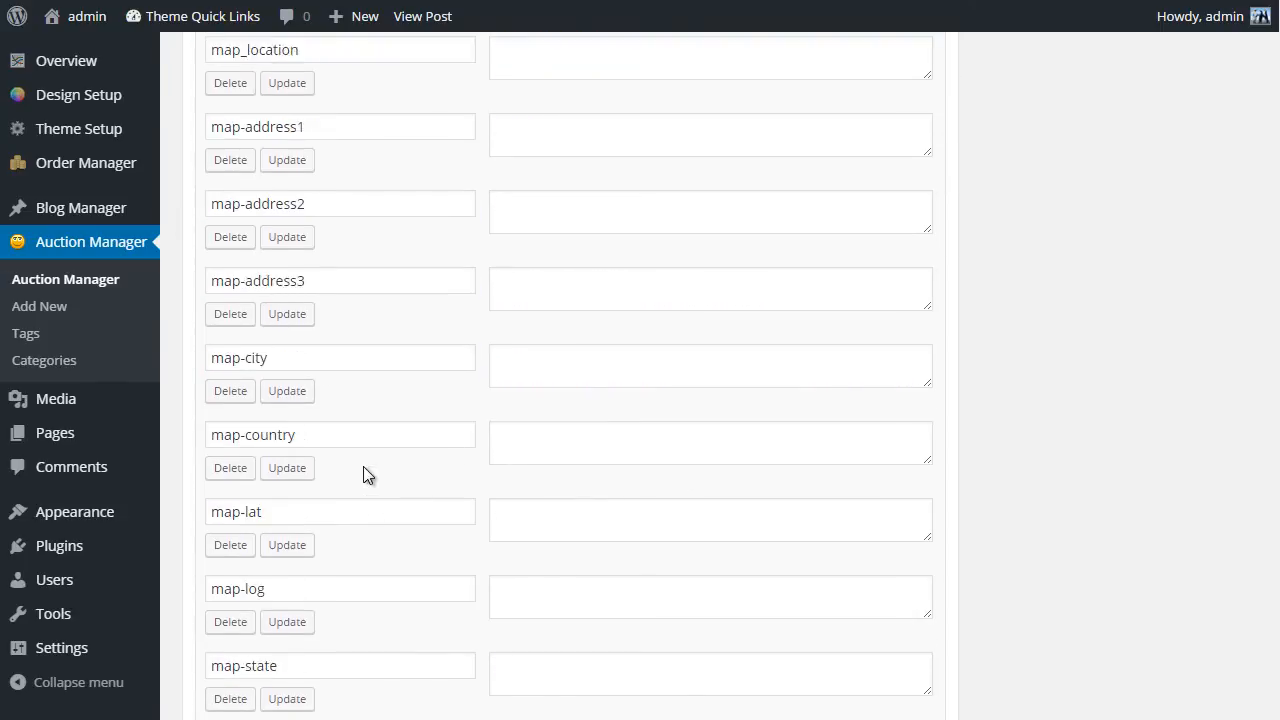
pyautogui.scroll(-7, 340, 470)
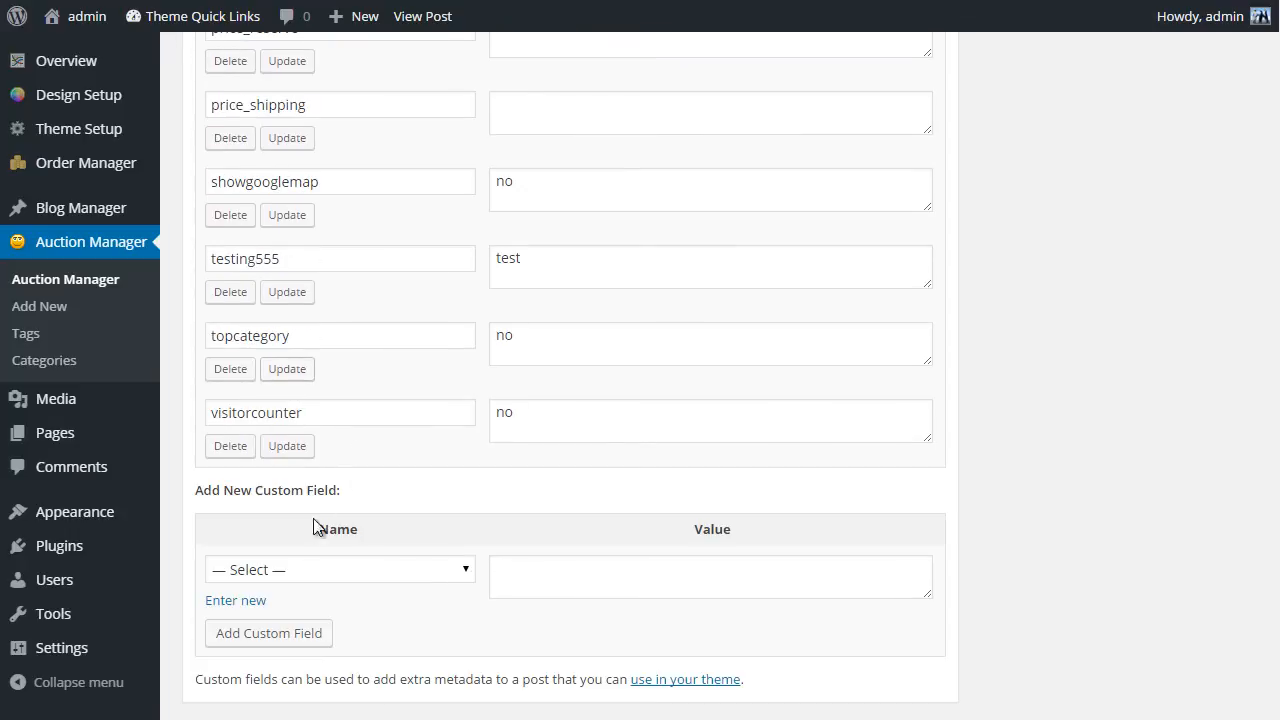
pyautogui.moveTo(279, 258); pyautogui.dragTo(208, 258)
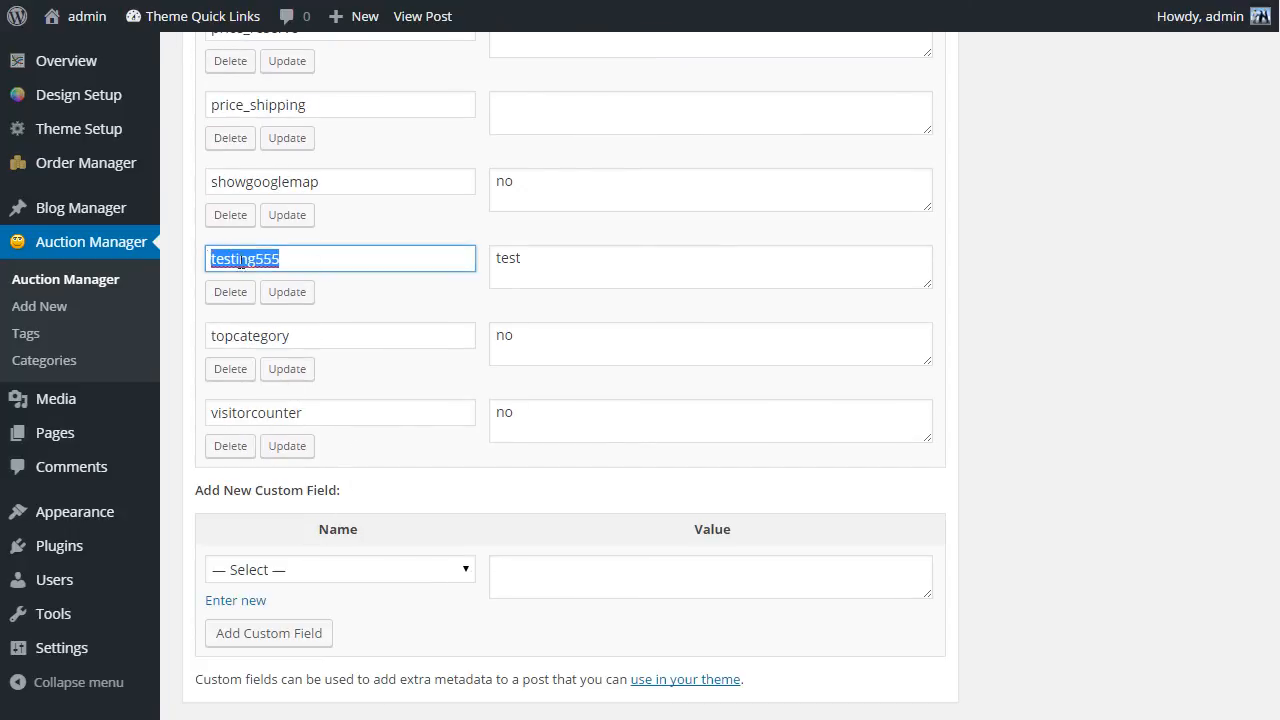
pyautogui.scroll(5, 705, 300)
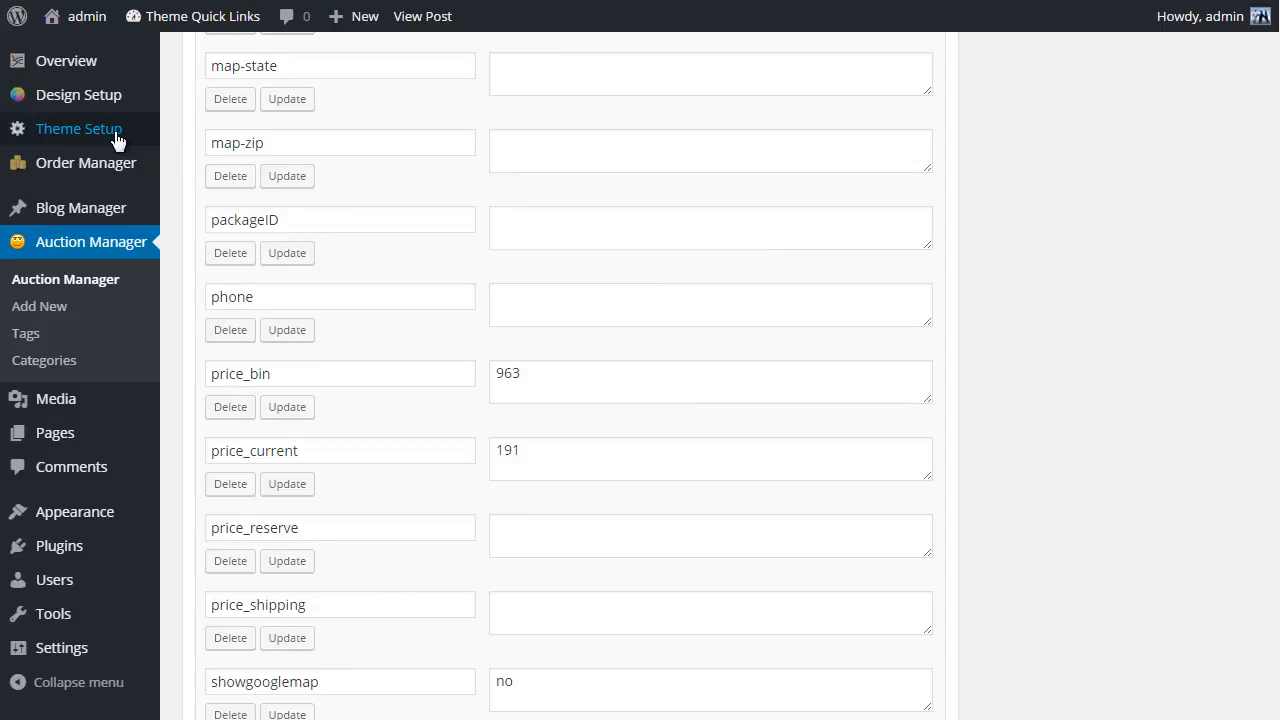
# - Go to the theme's Listing Setup and show its custom fields
pyautogui.moveTo(112, 140)
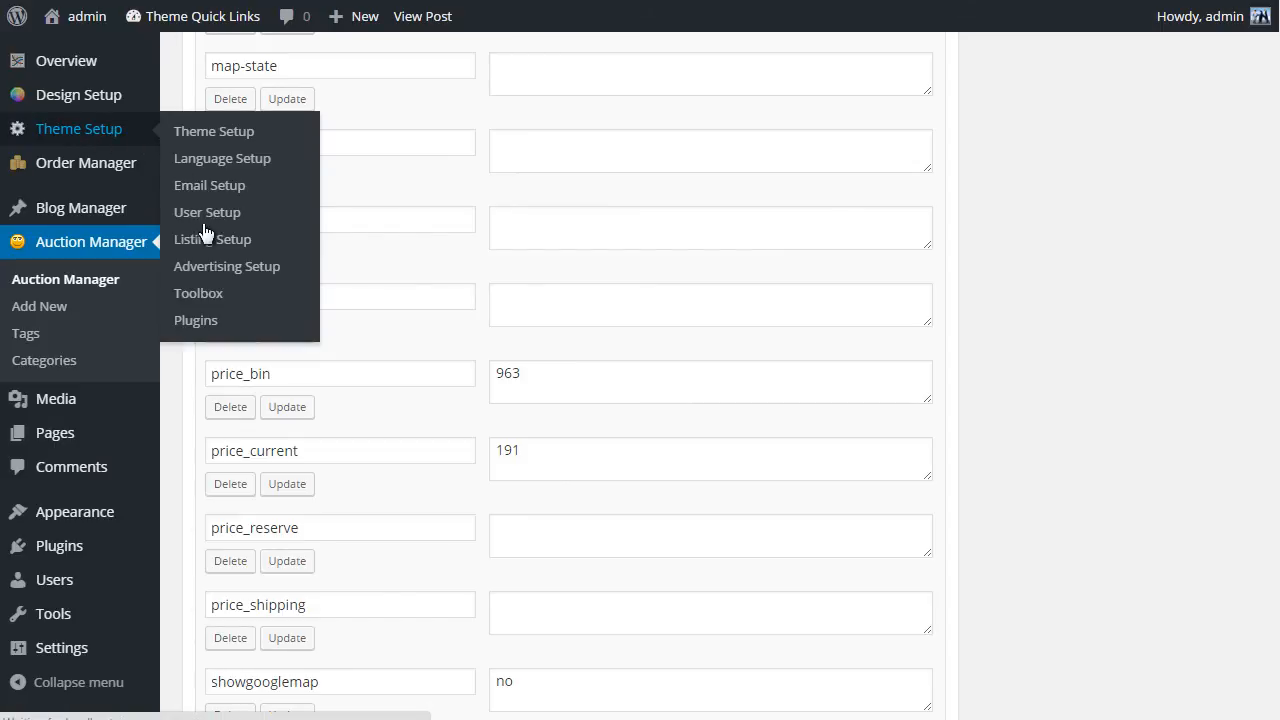
pyautogui.click(237, 268)
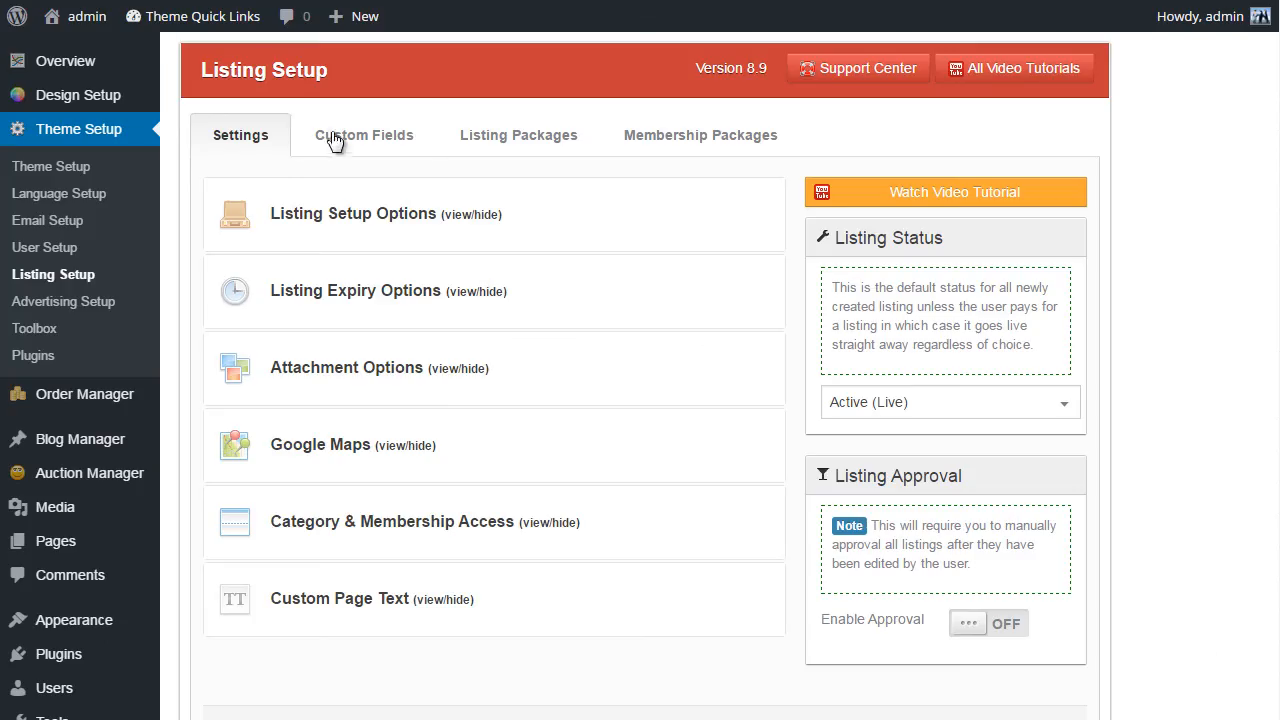
pyautogui.click(336, 136)
pyautogui.click(637, 480)
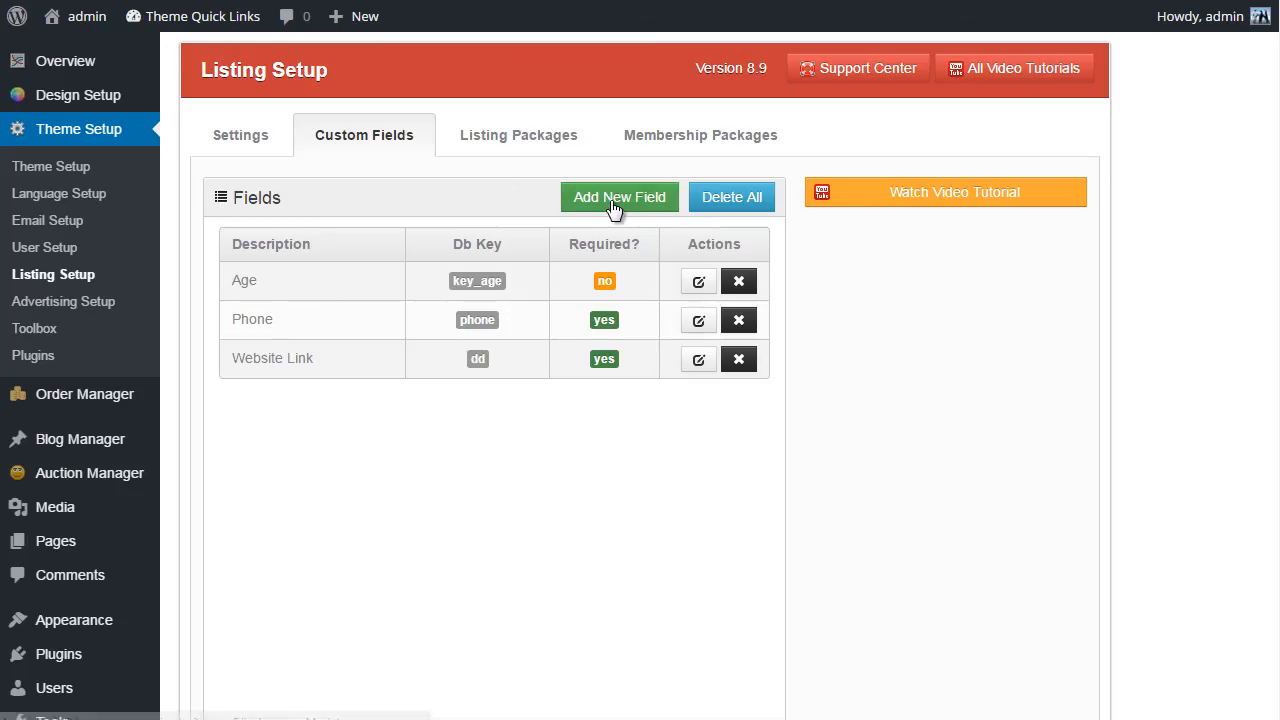
# - Start a new custom submission field with the display caption "testing attachment field"
pyautogui.click(611, 200)
pyautogui.click(624, 211)
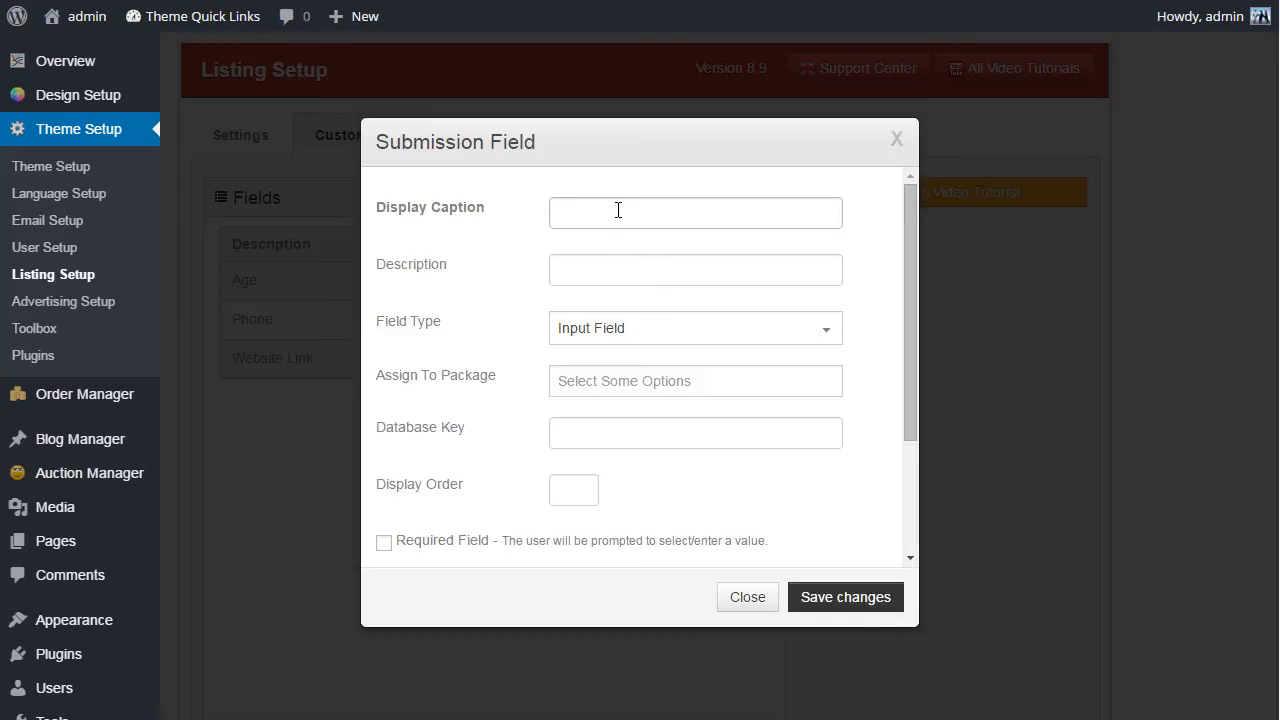
pyautogui.write('test')
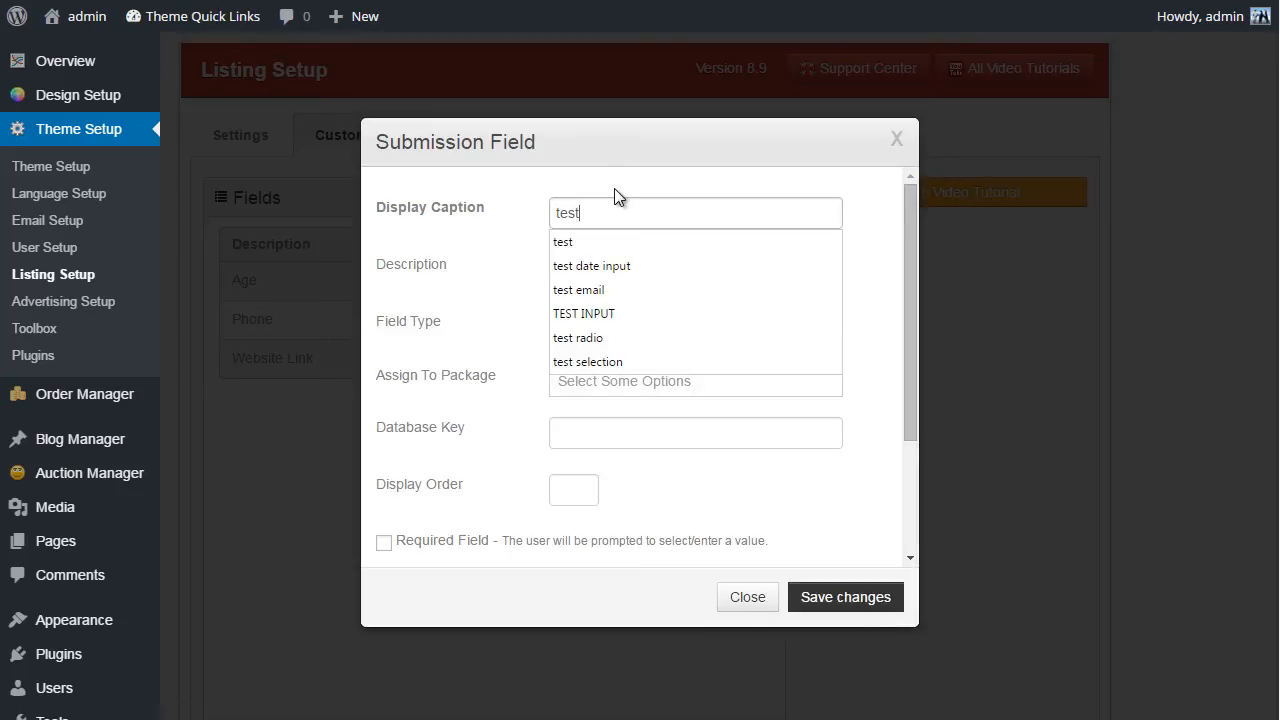
pyautogui.write('ing attachment i')
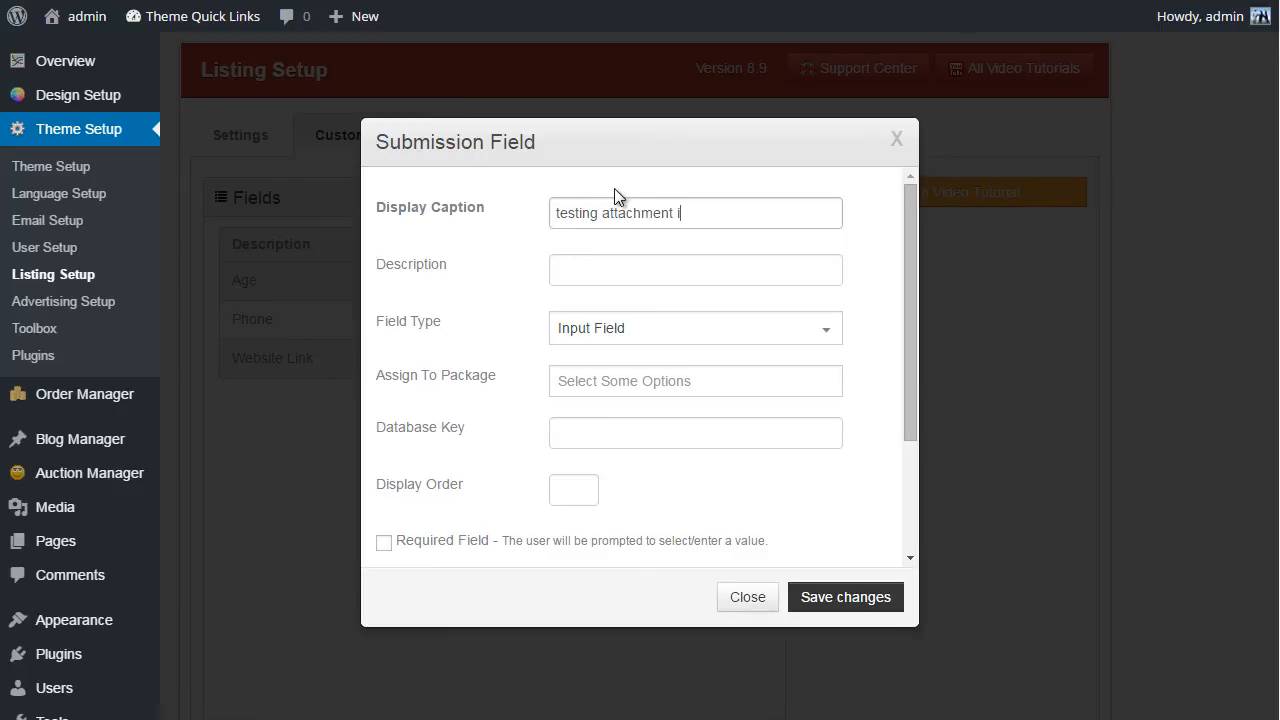
pyautogui.press('BackSpace')
pyautogui.write('field')
pyautogui.click(575, 277)
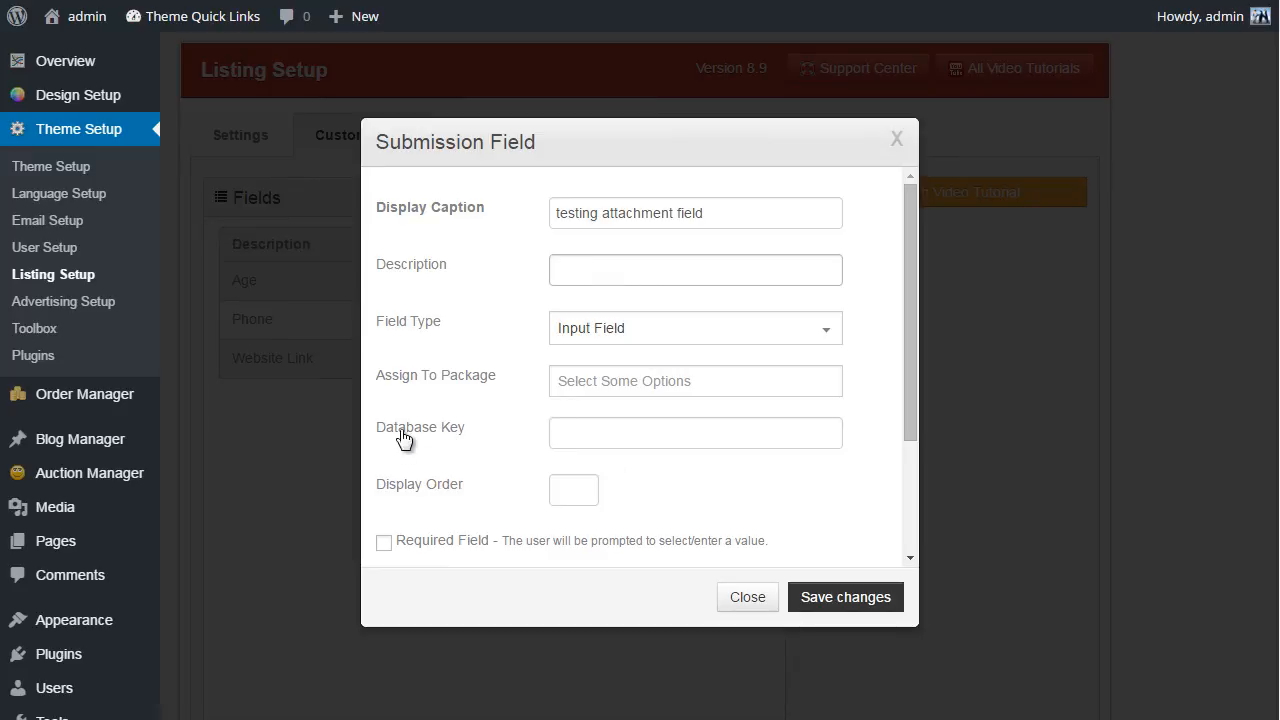
# - Set the new field's database key to testing555 and save the field
pyautogui.click(590, 430)
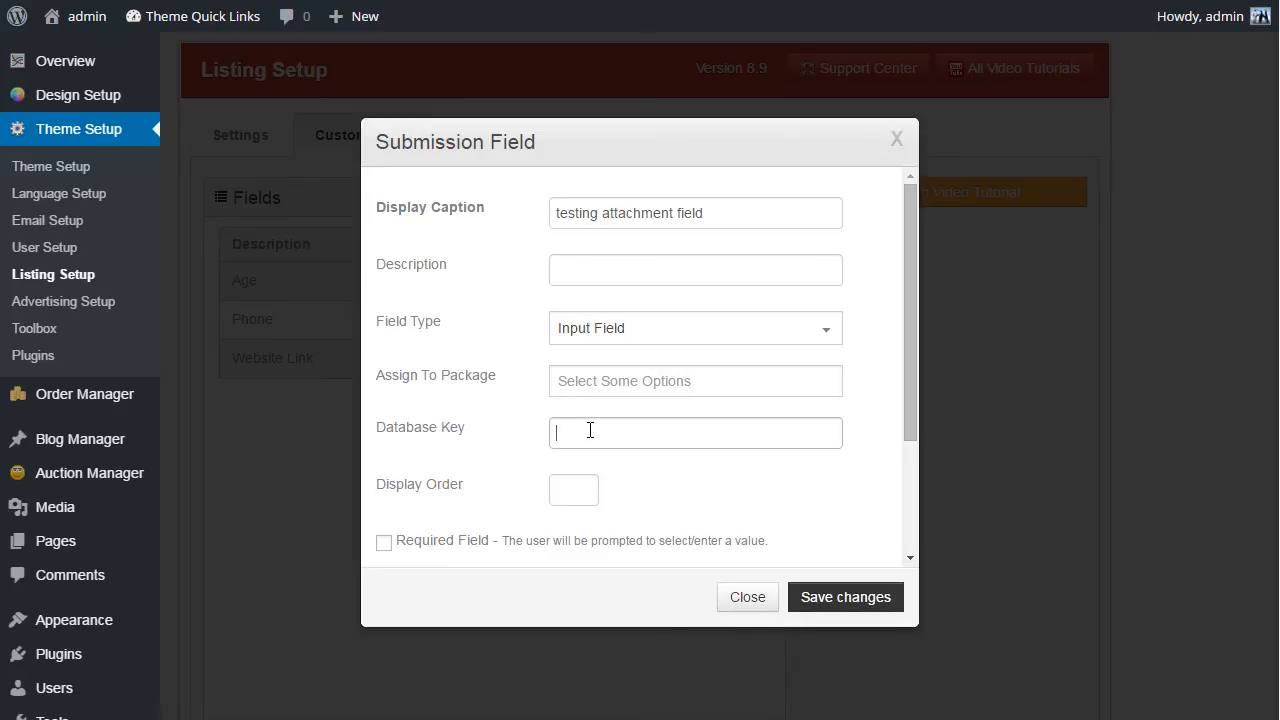
pyautogui.write('testing555')
pyautogui.click(851, 606)
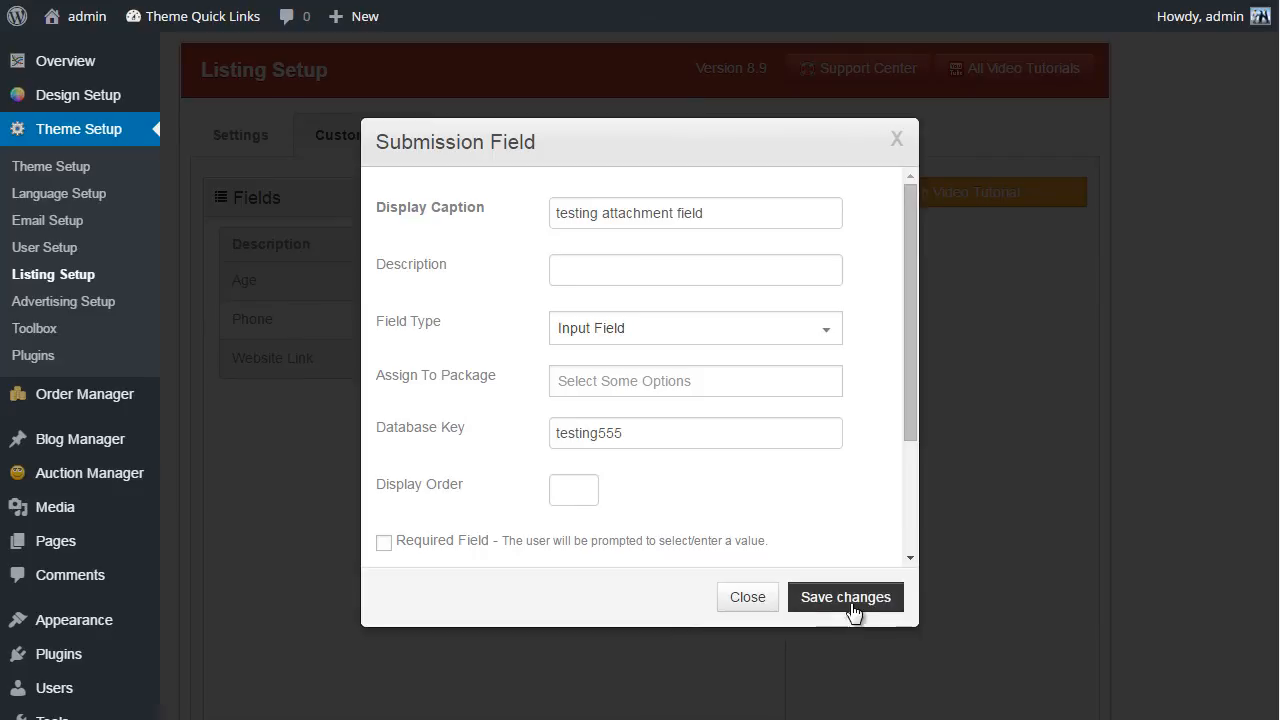
pyautogui.click(852, 601)
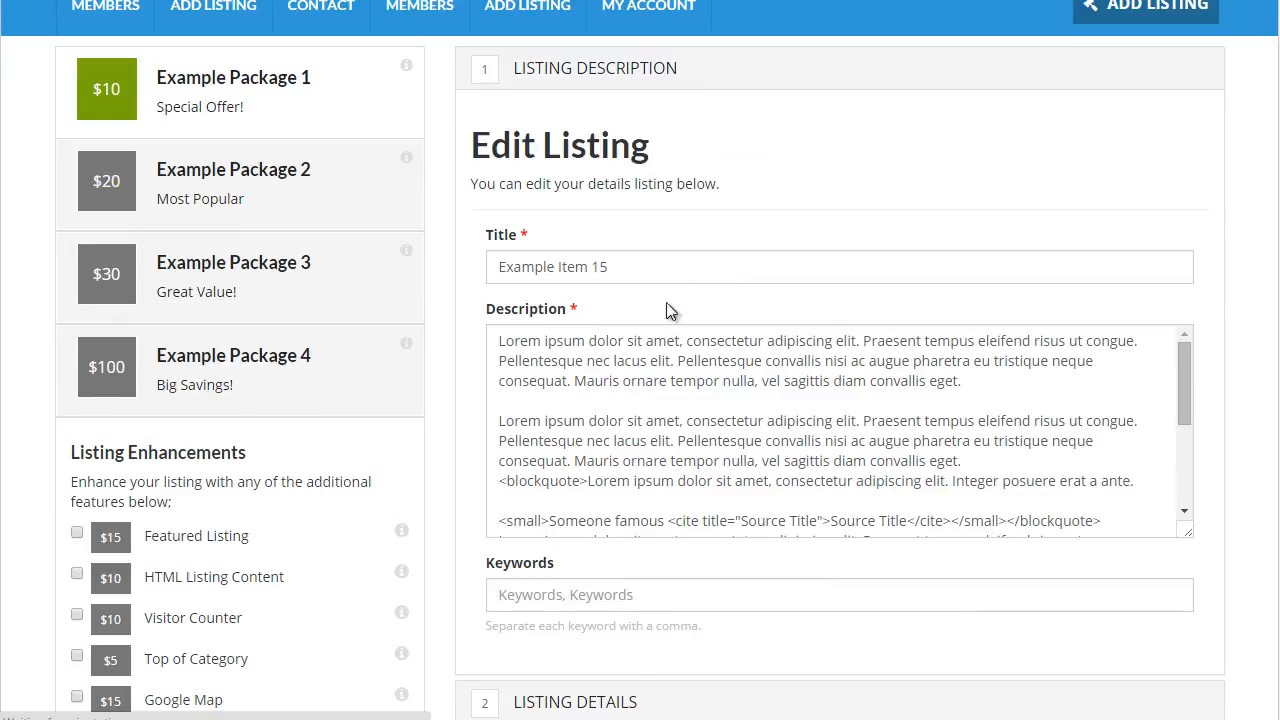
# - Show the Listing Details section of Example Item 15's front-end edit form
pyautogui.scroll(-5, 520, 470)
pyautogui.scroll(-2, 490, 505)
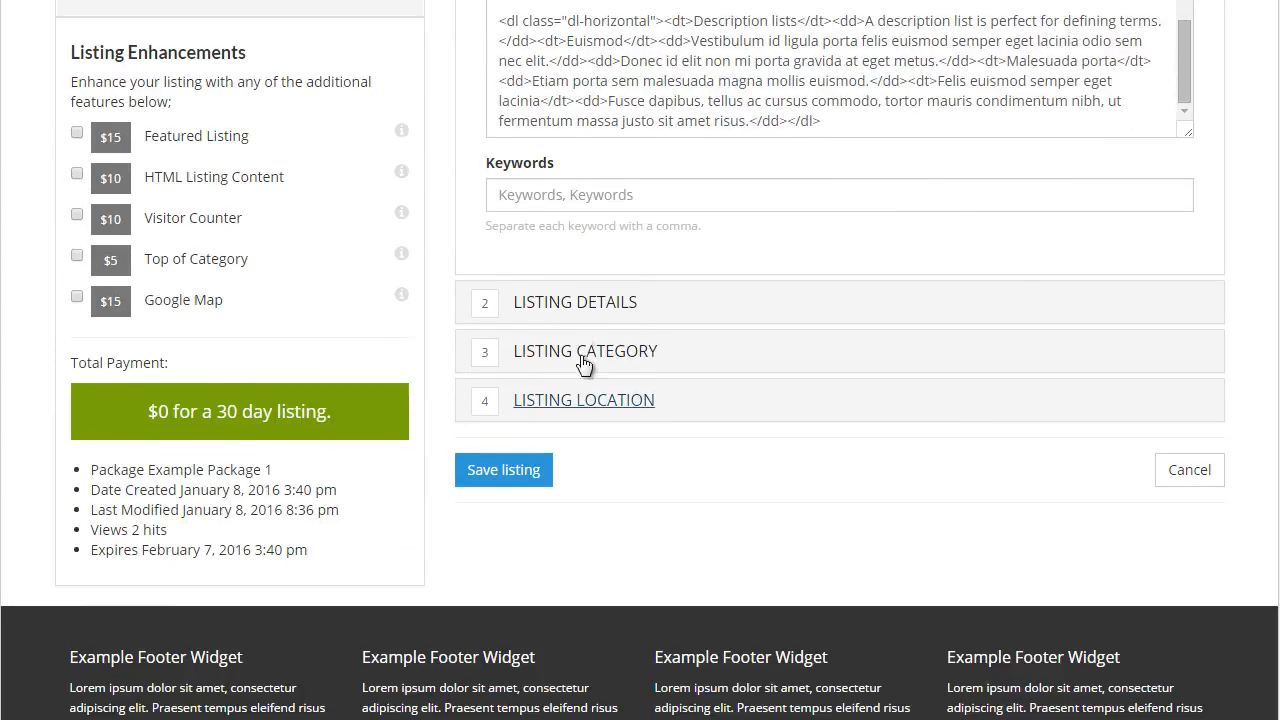
pyautogui.click(597, 308)
pyautogui.scroll(3, 615, 368)
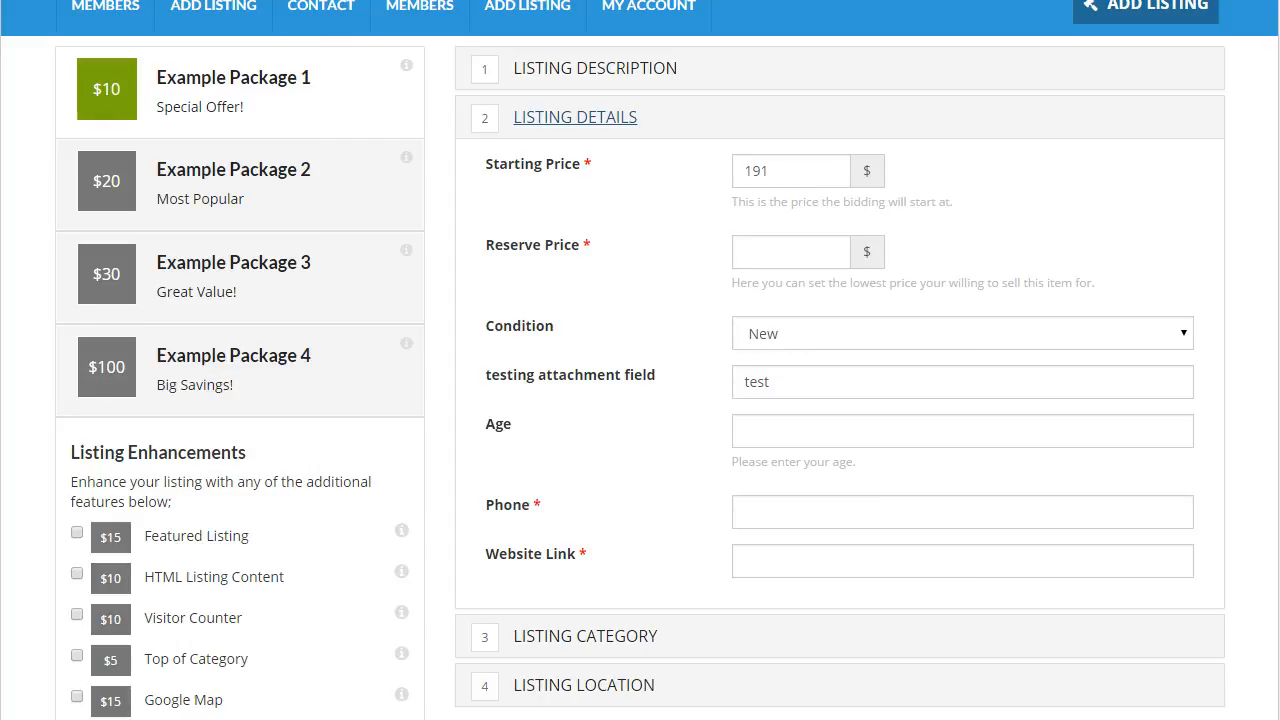
# - Examine the value of the testing attachment field among the other Listing Details fields
pyautogui.click(816, 391)
pyautogui.moveTo(729, 391); pyautogui.dragTo(762, 393)
pyautogui.click(775, 381)
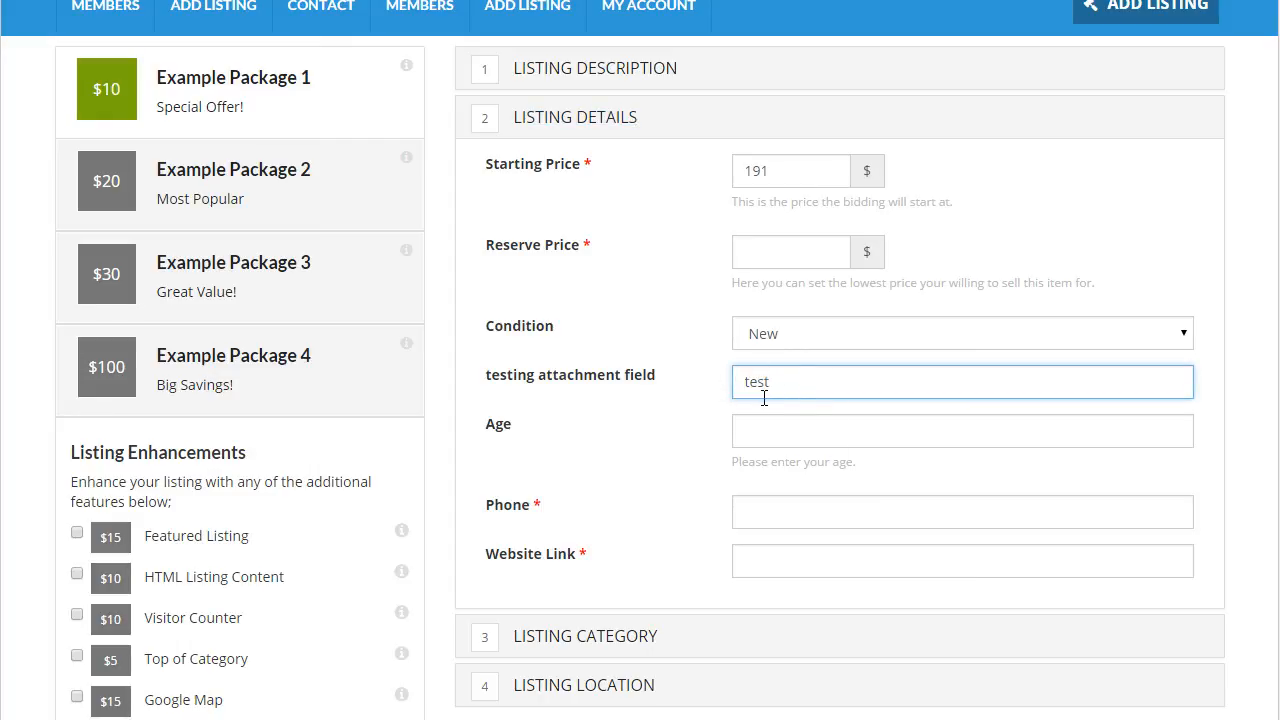
pyautogui.scroll(2, 604, 428)
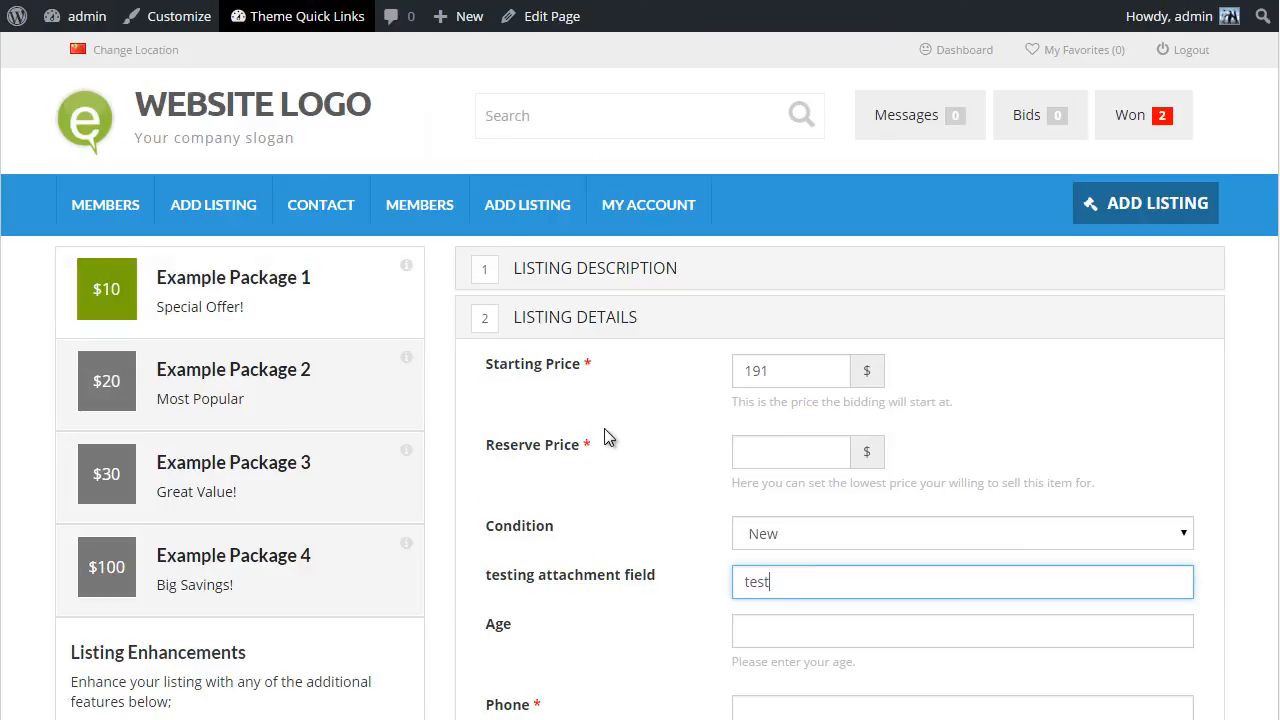
pyautogui.scroll(-1, 603, 432)
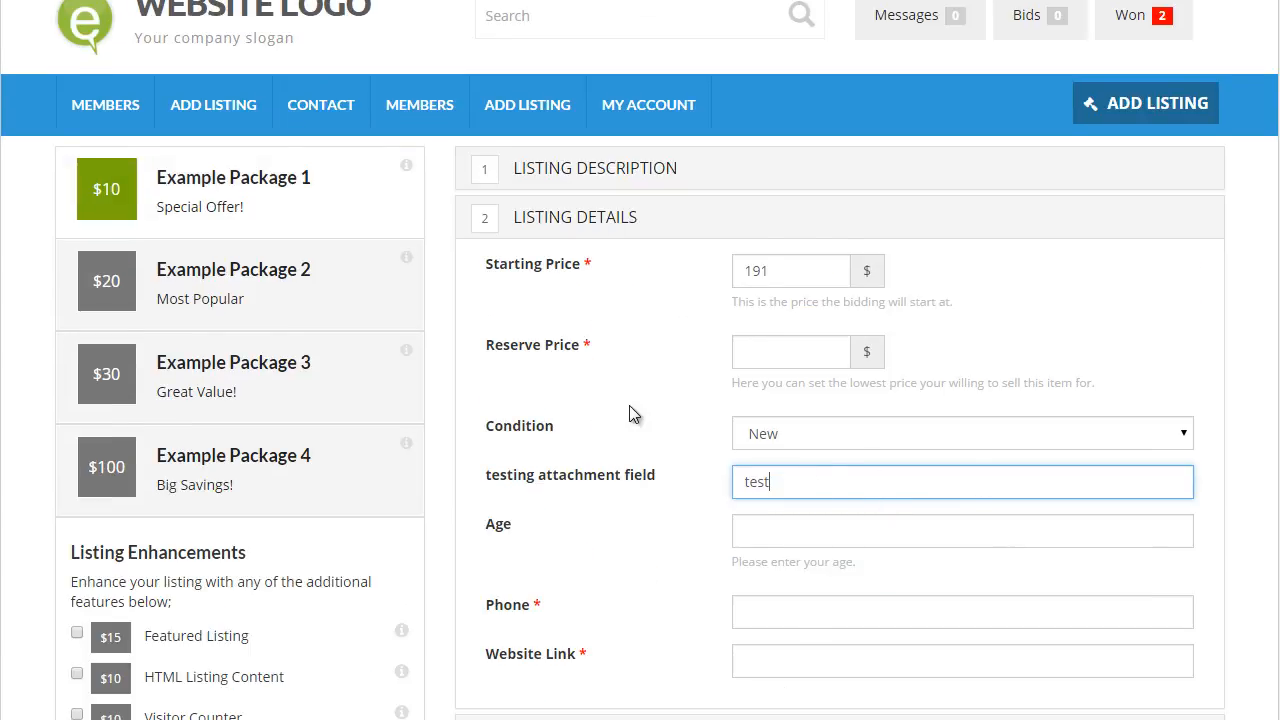
pyautogui.moveTo(788, 475); pyautogui.dragTo(691, 484)
pyautogui.click(685, 483)
pyautogui.scroll(1, 637, 516)
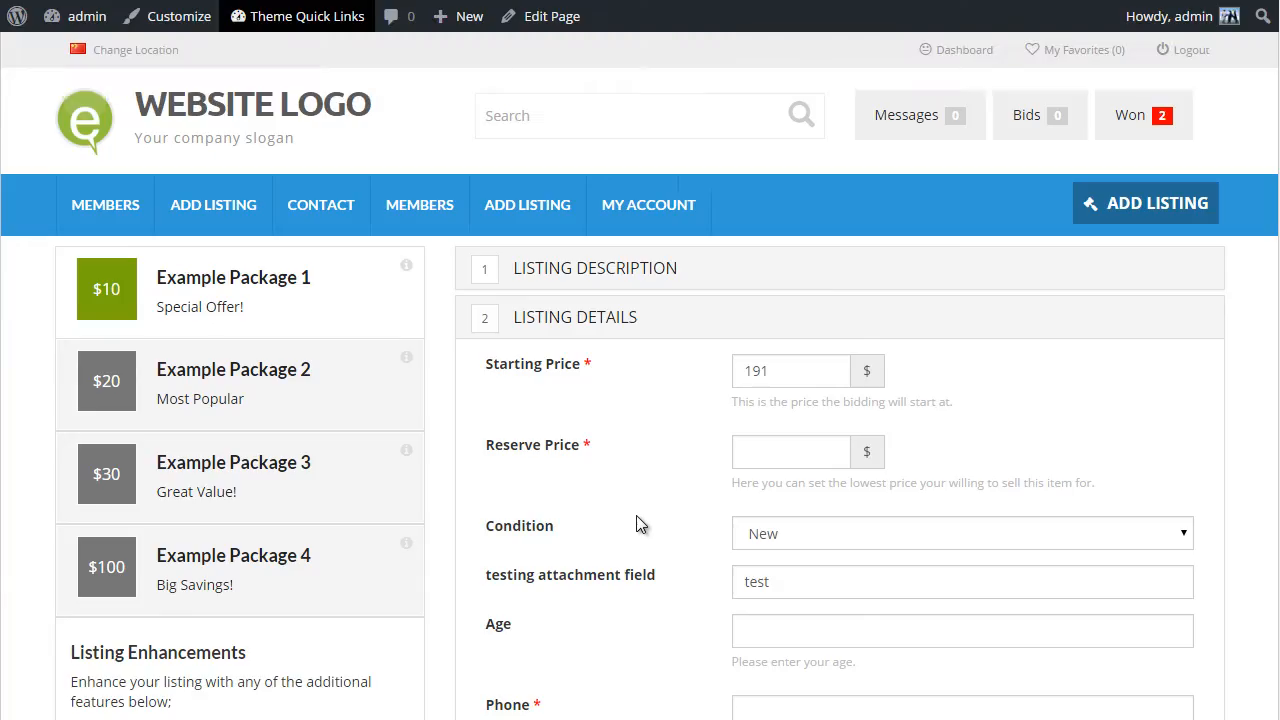
pyautogui.scroll(-2, 640, 524)
pyautogui.scroll(1, 631, 523)
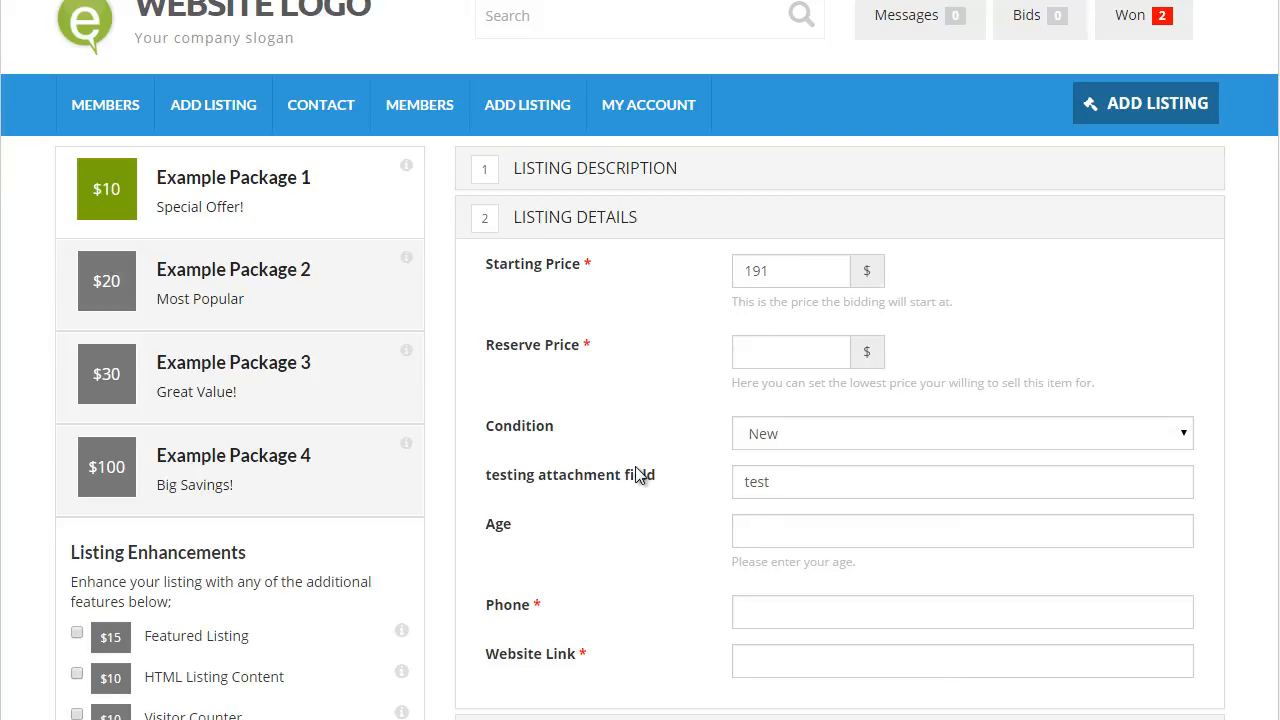
pyautogui.moveTo(822, 482); pyautogui.dragTo(697, 472)
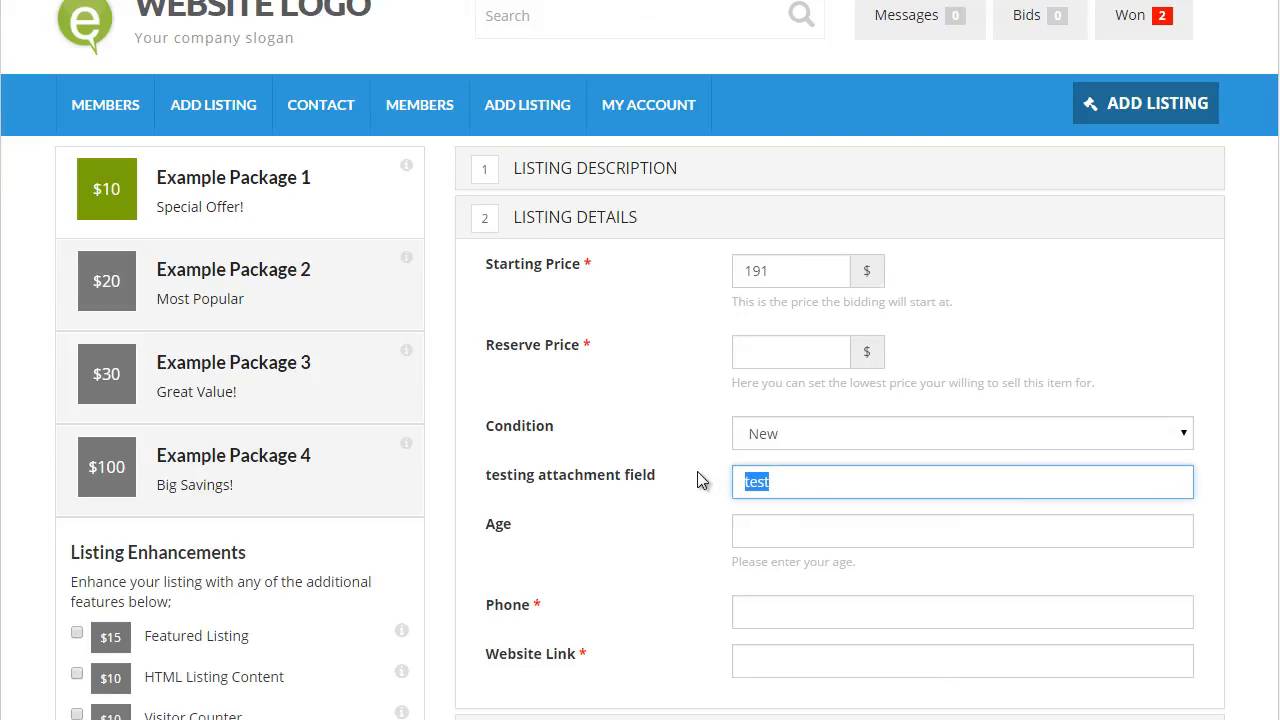
pyautogui.click(688, 472)
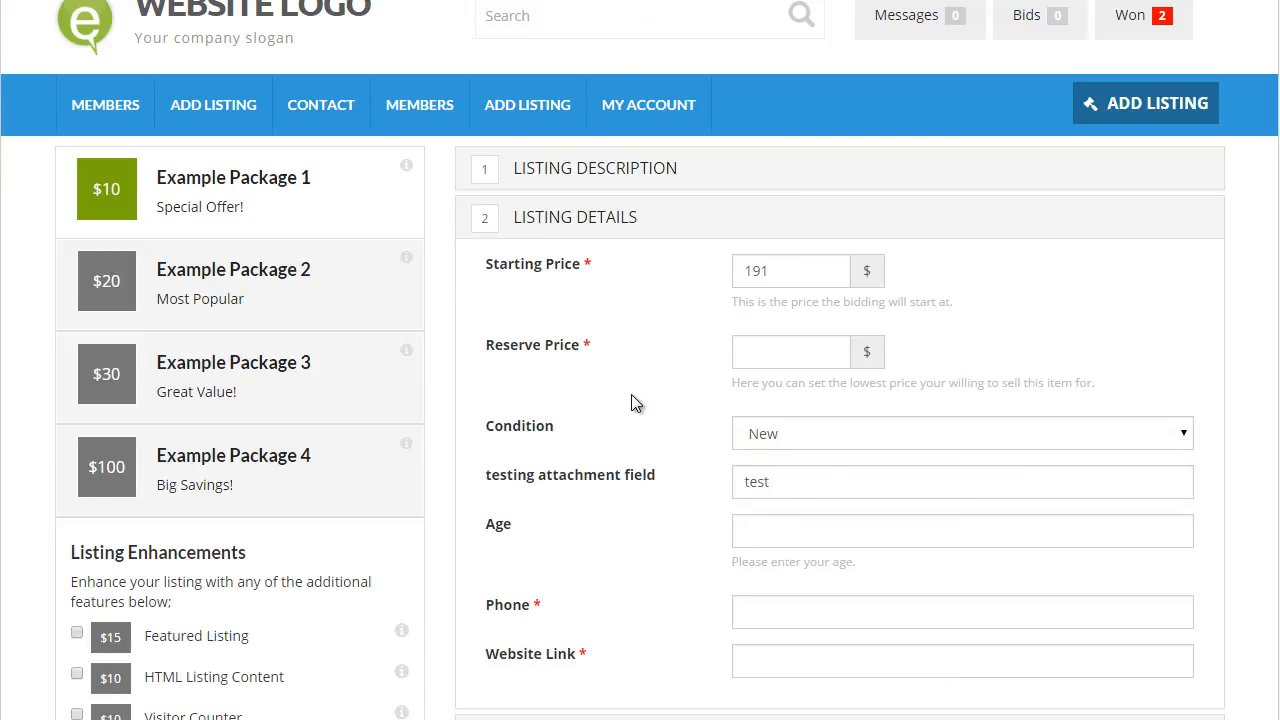